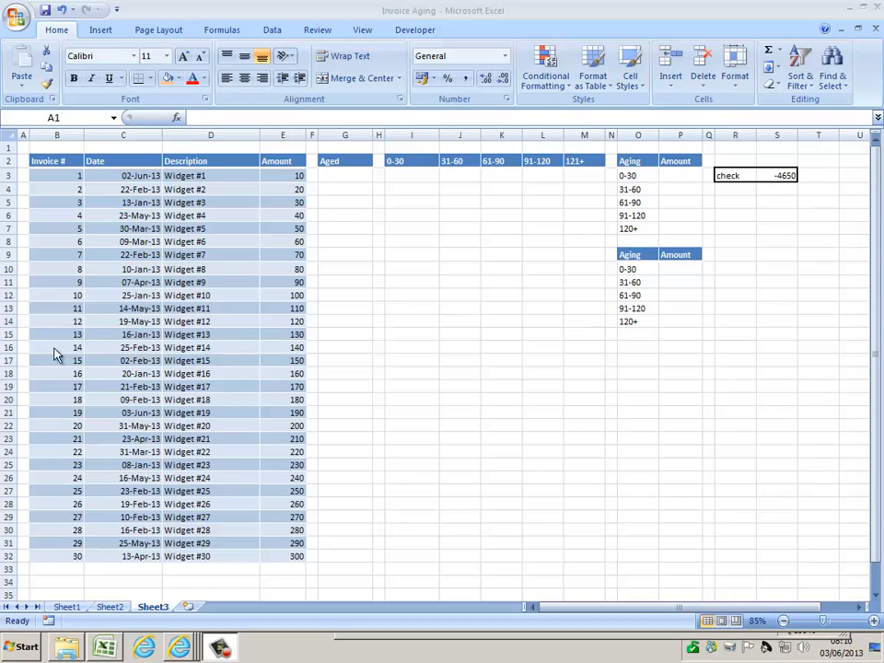
- Examine the invoice list, including the formula-driven dates in C3:C32 and the Amount column
left_click(49, 173)
left_click_drag(49, 173, 154, 185)
key("Return")
key("Up")
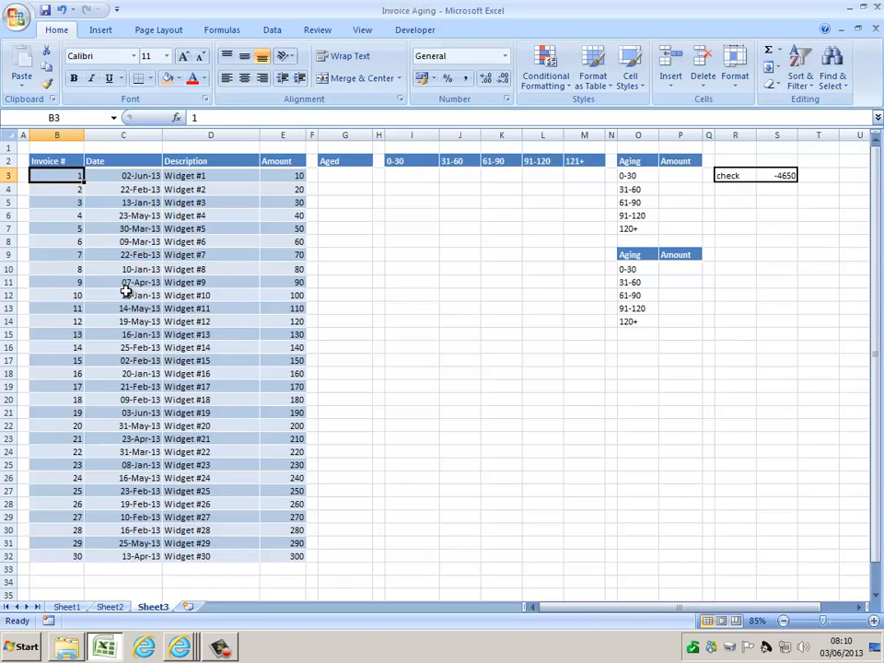
key("Right")
key("ctrl+shift+Down")
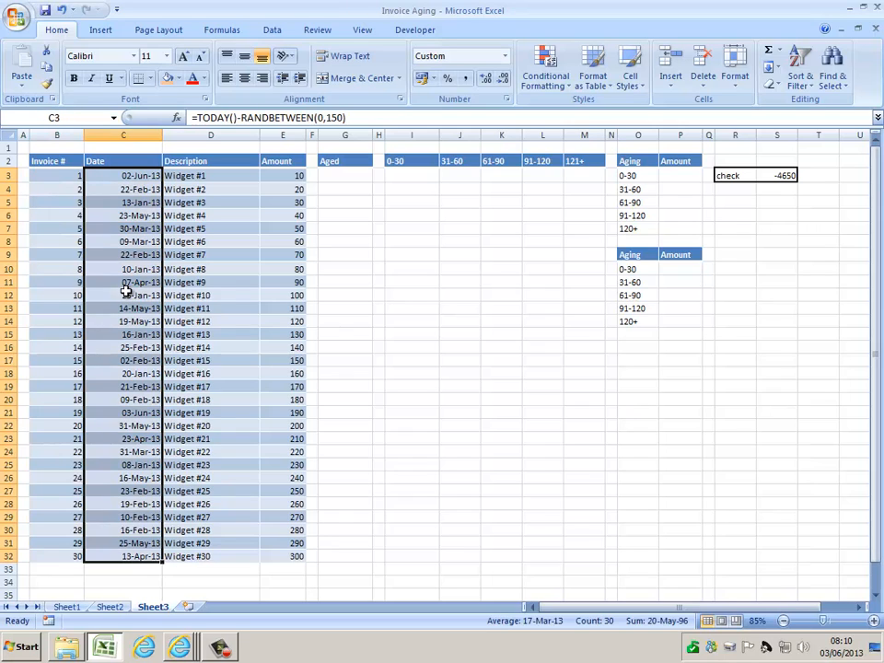
key("Right")
key("Right")
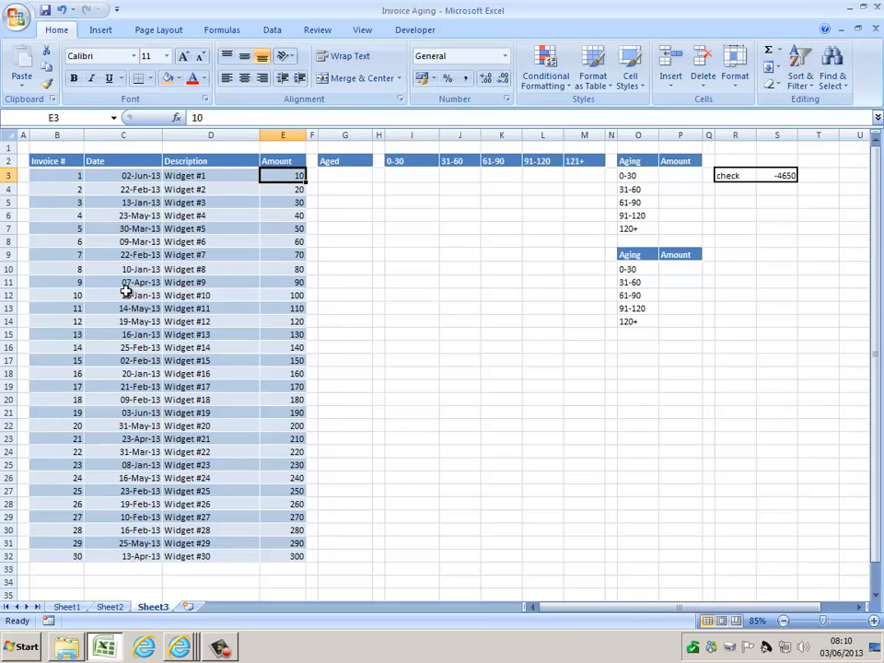
key("Right")
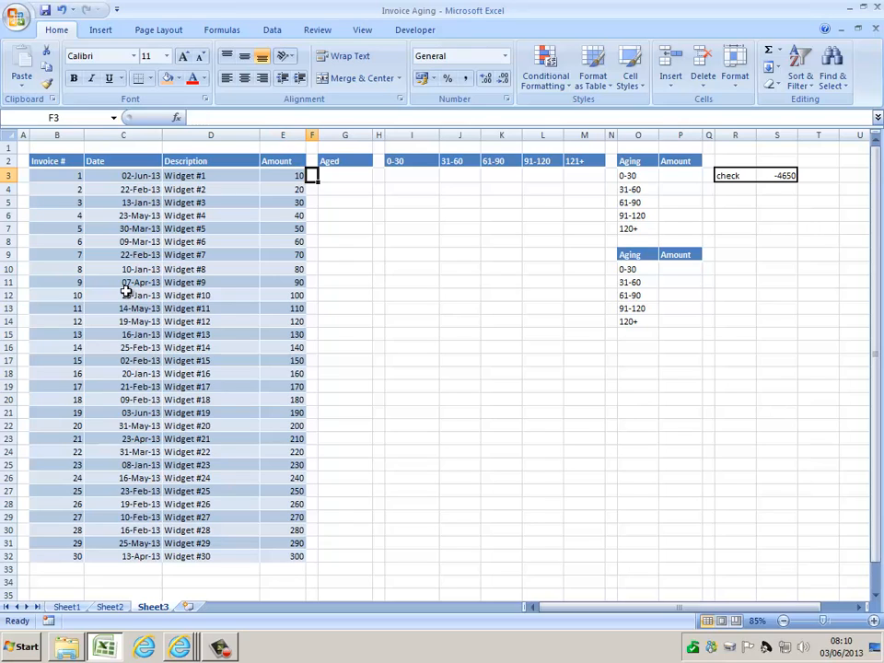
- Examine the empty Aged column beside the invoice list, range G2:G32
key("Right")
key("Up")
key("shift+Down")
key("shift+Down")
key("shift+Down")
key("shift+Down")
key("shift+Down")
key("shift+Down")
key("shift+Down")
key("shift+Down")
key("shift+Down")
key("shift+Down")
key("shift+Down")
key("shift+Down")
key("shift+Down")
key("shift+Down")
key("shift+Down")
key("shift+Down")
key("shift+Down")
key("shift+Down")
key("shift+Down")
key("shift+Down")
key("shift+Down")
key("shift+Down")
key("shift+Down")
key("shift+Down")
key("shift+Down")
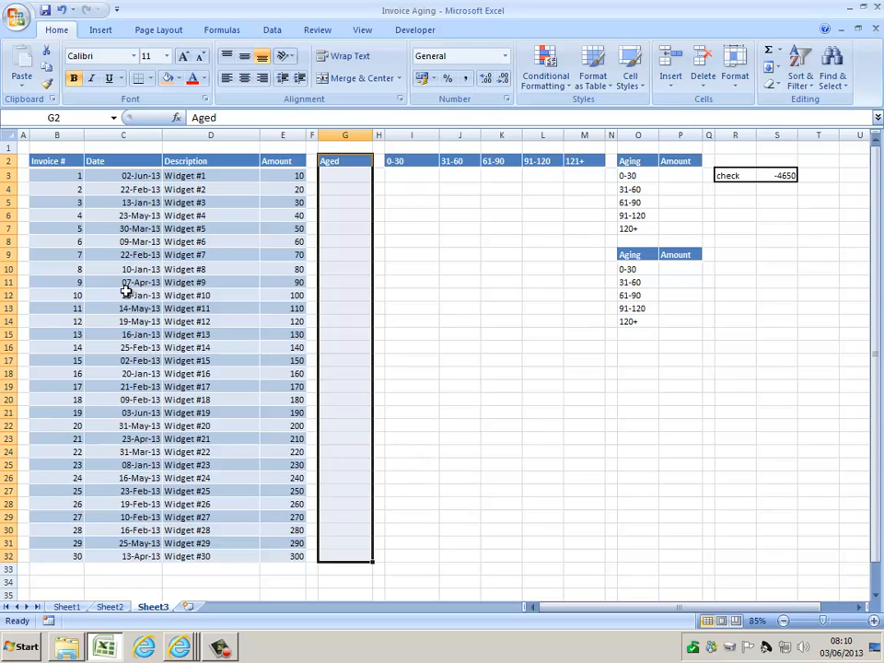
- Examine the aging bucket grid from 0-30 to 121+ days, range I2:M32
key("Right")
key("Right")
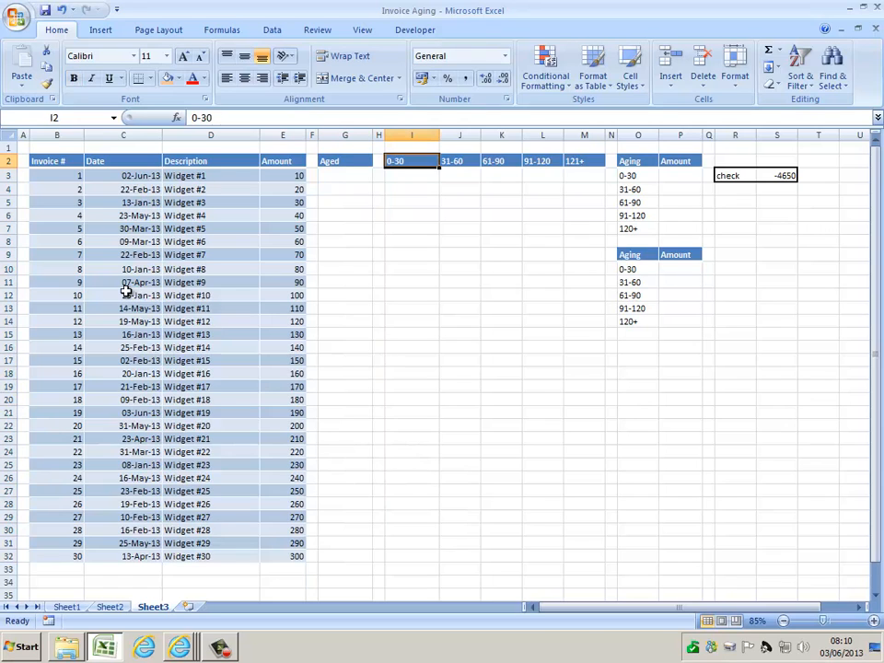
key("shift+Right")
key("shift+Right")
key("shift+Right")
key("shift+Right")
key("shift+Down")
key("shift+Down")
key("shift+Down")
key("shift+Down")
key("shift+Down")
key("shift+Down")
key("shift+Down")
key("shift+Down")
key("shift+Down")
key("shift+Down")
key("shift+Down")
key("shift+Down")
key("shift+Down")
key("shift+Down")
key("shift+Down")
key("shift+Down")
key("shift+Down")
key("shift+Down")
key("shift+Down")
key("shift+Down")
key("shift+Down")
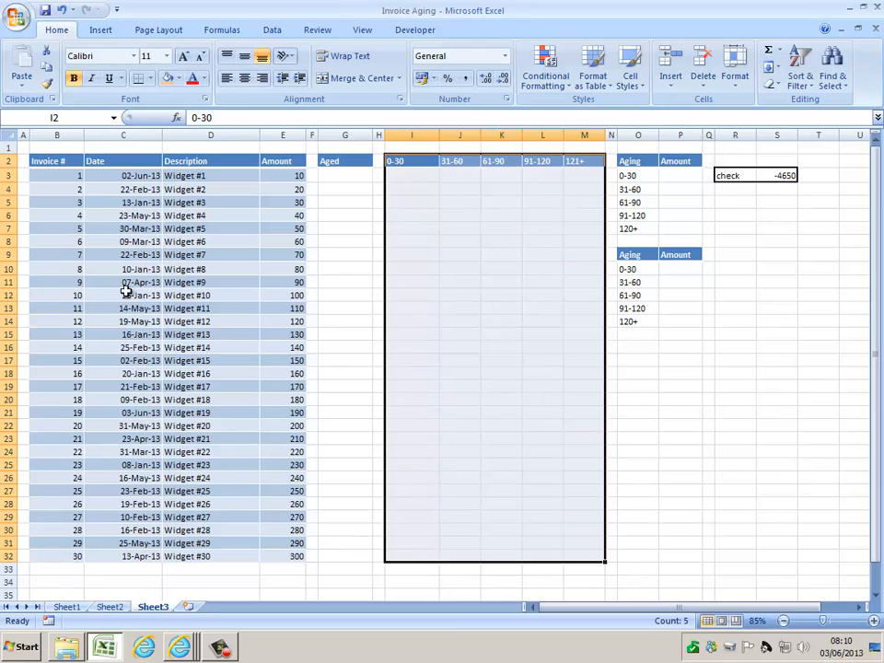
- Examine the first Aging and Amount summary table in O2:P7
key("Right")
key("Right")
key("Right")
key("Right")
key("Right")
key("Right")
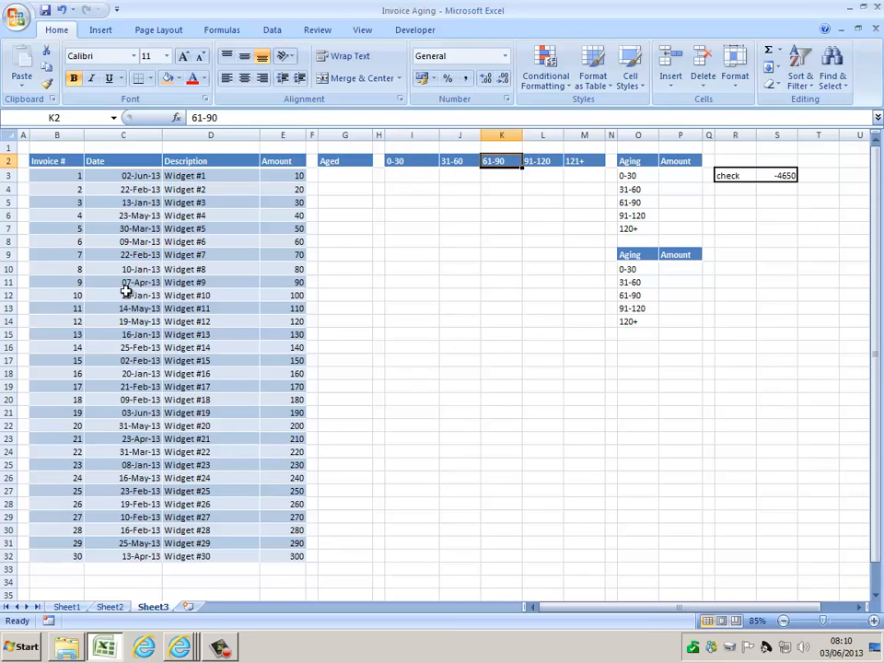
key("shift+Right")
key("shift+Down")
key("shift+Down")
key("shift+Down")
key("shift+Down")
key("shift+Down")
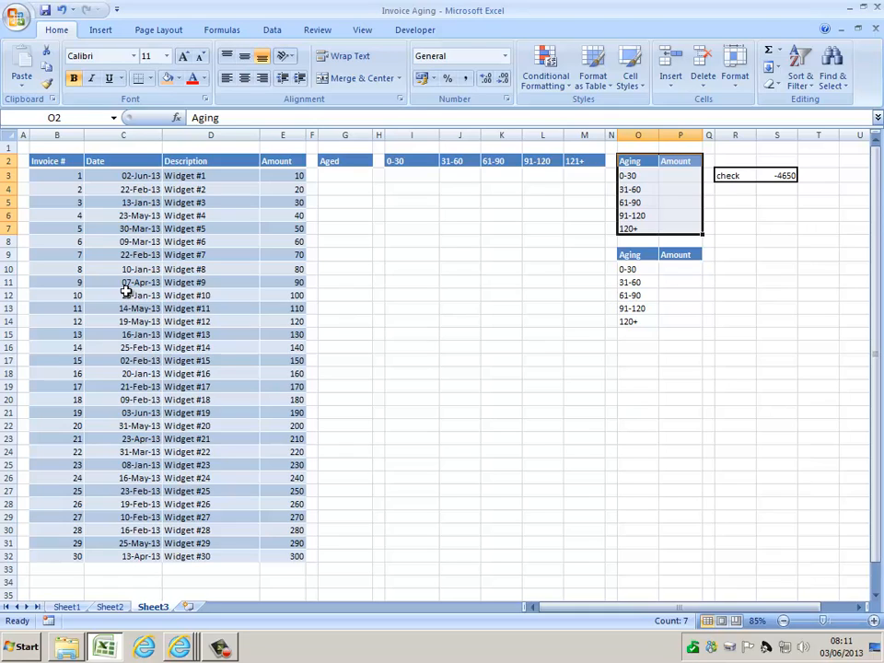
key("Down")
key("Up")
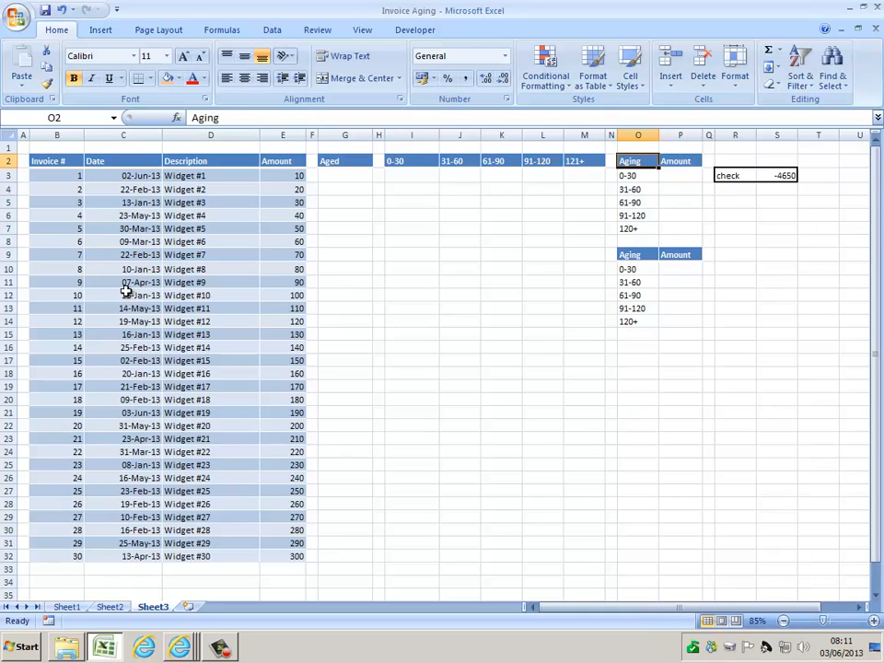
key("Down")
key("Right")
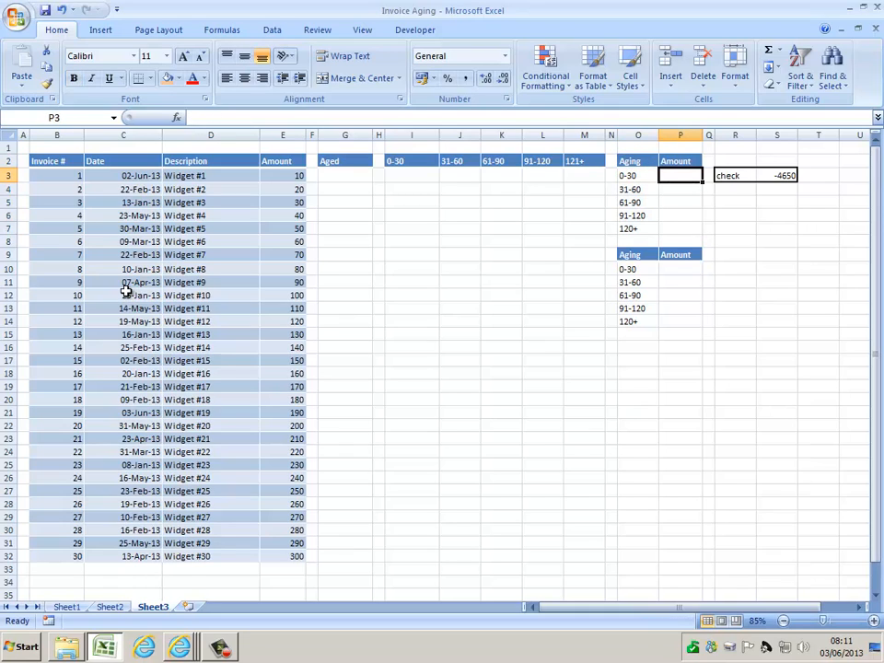
key("Left")
key("Left")
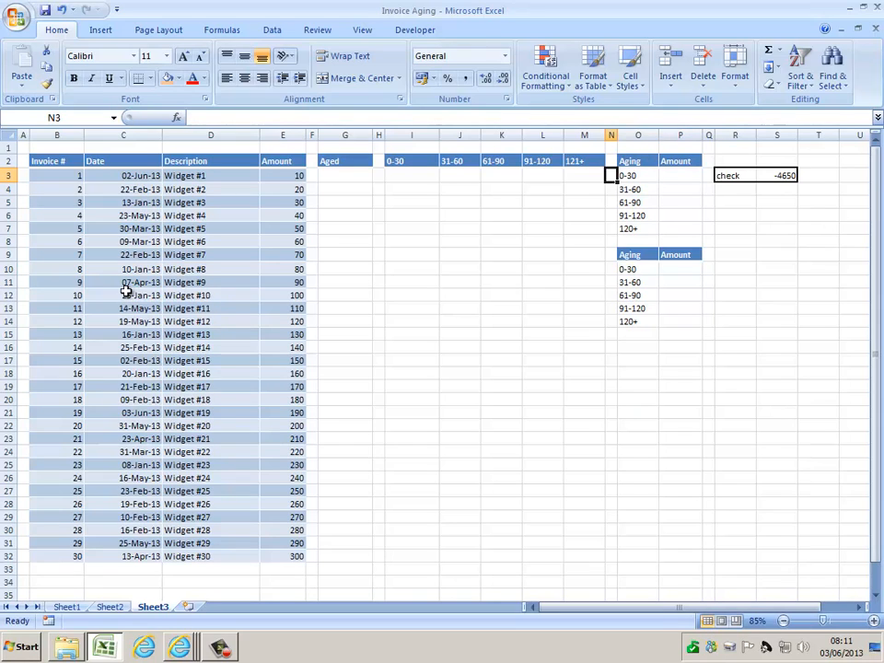
- Examine the second Aging and Amount summary table in O9:P14
key("Down")
key("Down")
key("Down")
key("Right")
key("Down")
key("Down")
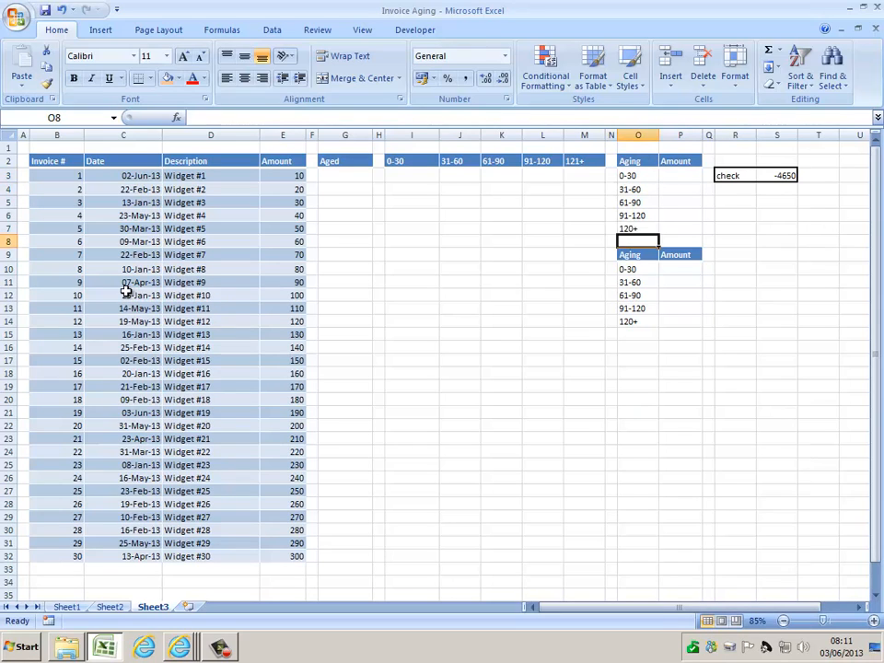
key("Down")
key("shift+Down")
key("shift+Down")
key("shift+Down")
key("shift+Down")
key("shift+Down")
key("shift+Right")
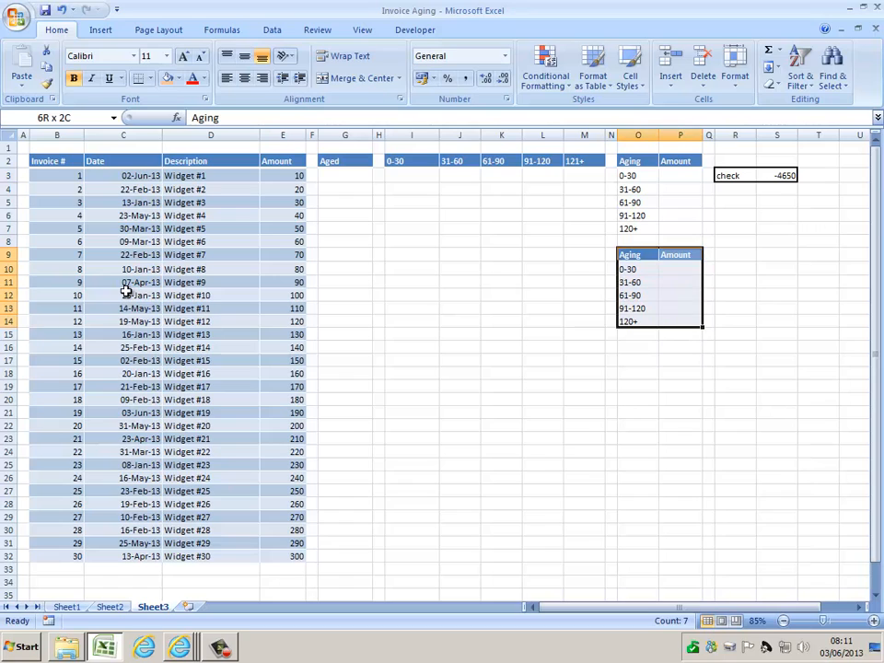
- Enter the formula =TODAY()-C3 in cell G3 of the Aged column to calculate the first invoice's age
key("Left")
key("Left")
key("Left")
key("Left")
key("Left")
key("Left")
key("Left")
key("Left")
key("Up")
key("Up")
key("Up")
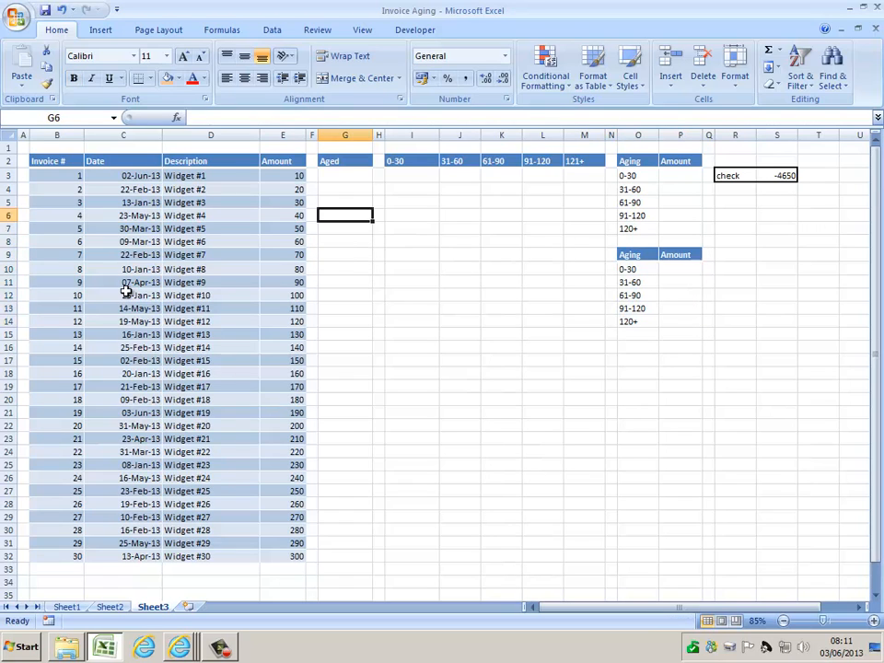
key("Up")
key("Up")
key("Up")
type("=")
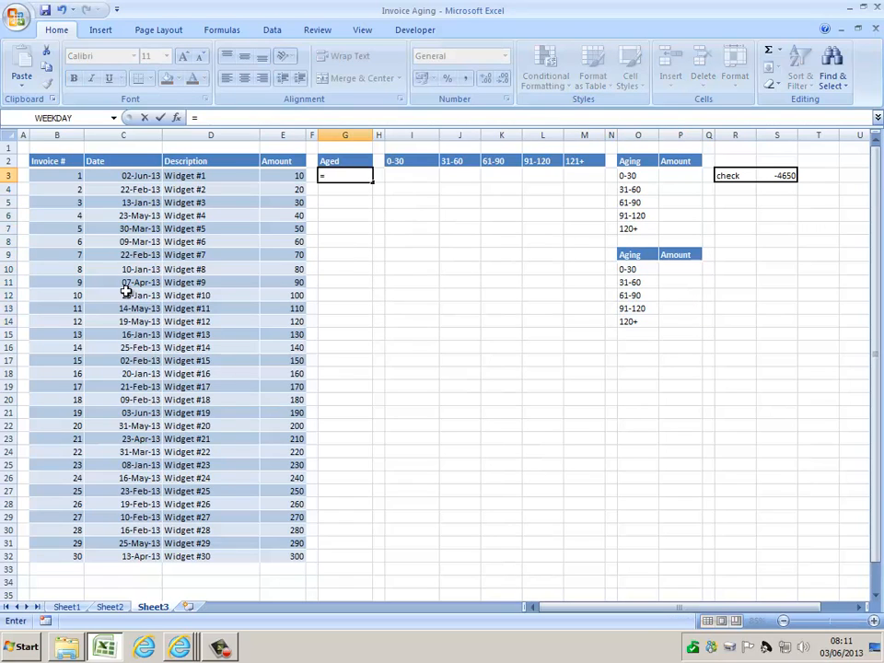
type("today()-")
key("Left")
key("Left")
key("Left")
key("Left")
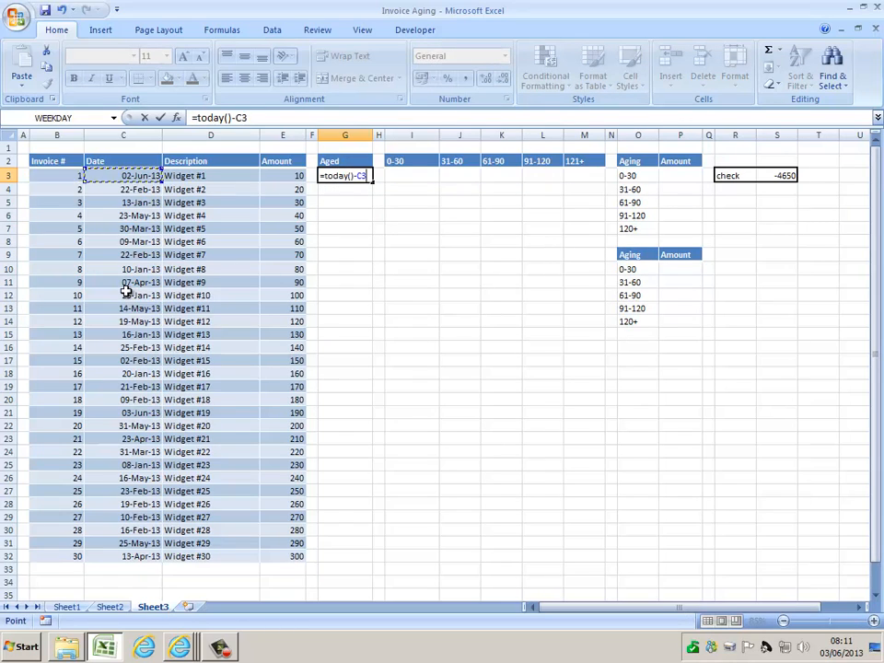
key("Return")
key("Up")
- Change the number format of cell G3 to General so the age displays as a number of days
key("alt+e")
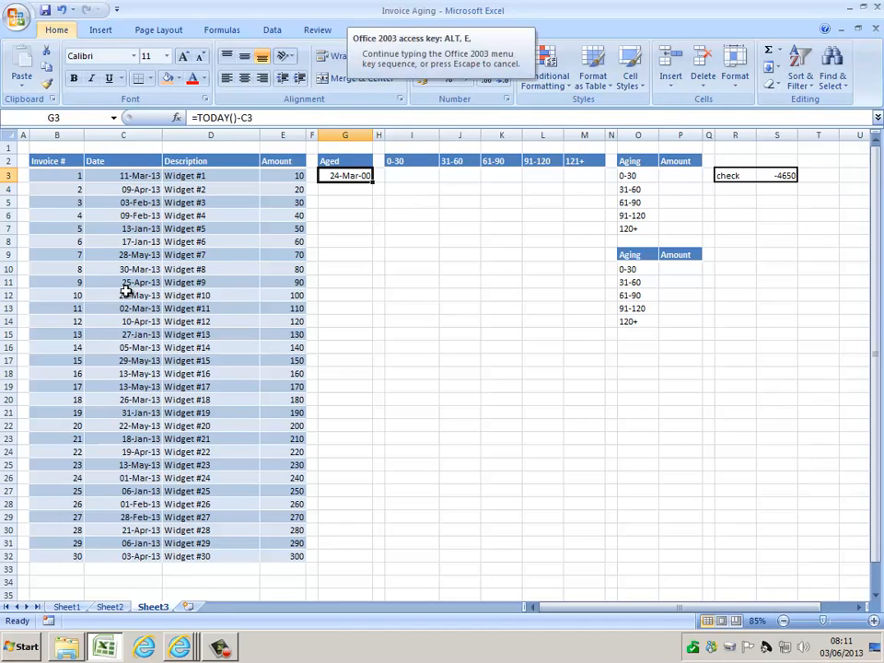
key("Escape")
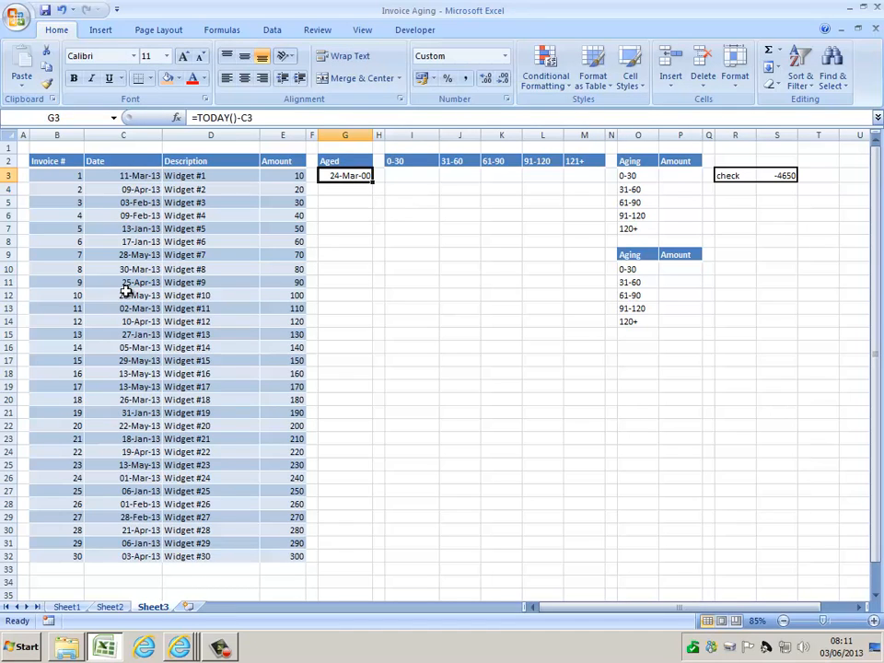
left_click(505, 56)
left_click(485, 79)
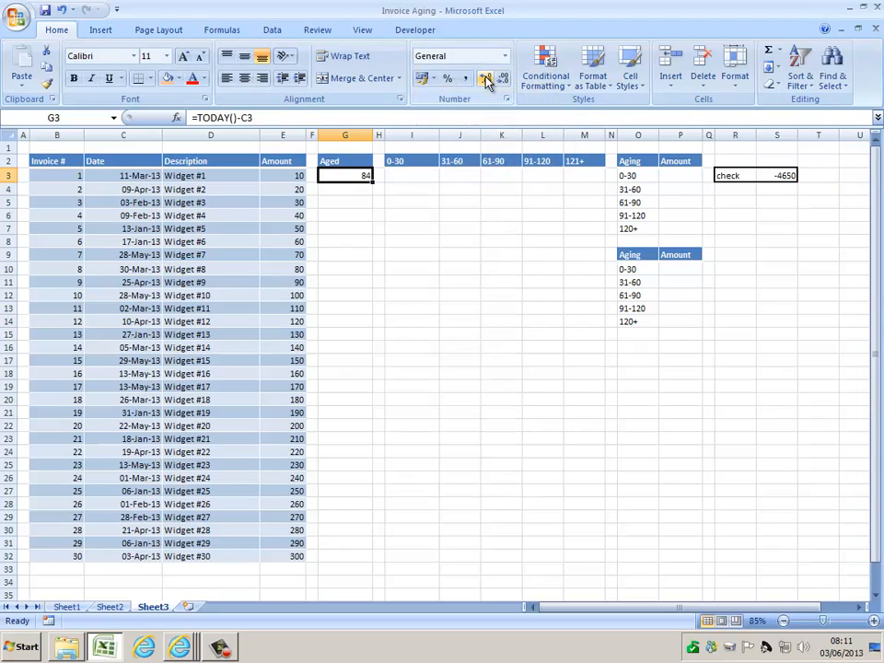
- Copy the age formula from G3 down the Aged column through G32
key("ctrl+c")
key("shift+Down")
key("shift+Down")
key("shift+Down")
key("shift+Down")
key("shift+Down")
key("shift+Down")
key("shift+Down")
key("shift+Down")
key("shift+Down")
key("shift+Down")
key("shift+Down")
key("shift+Down")
key("shift+Down")
key("shift+Down")
key("shift+Down")
key("shift+Down")
key("shift+Down")
key("shift+Down")
key("shift+Down")
key("shift+Down")
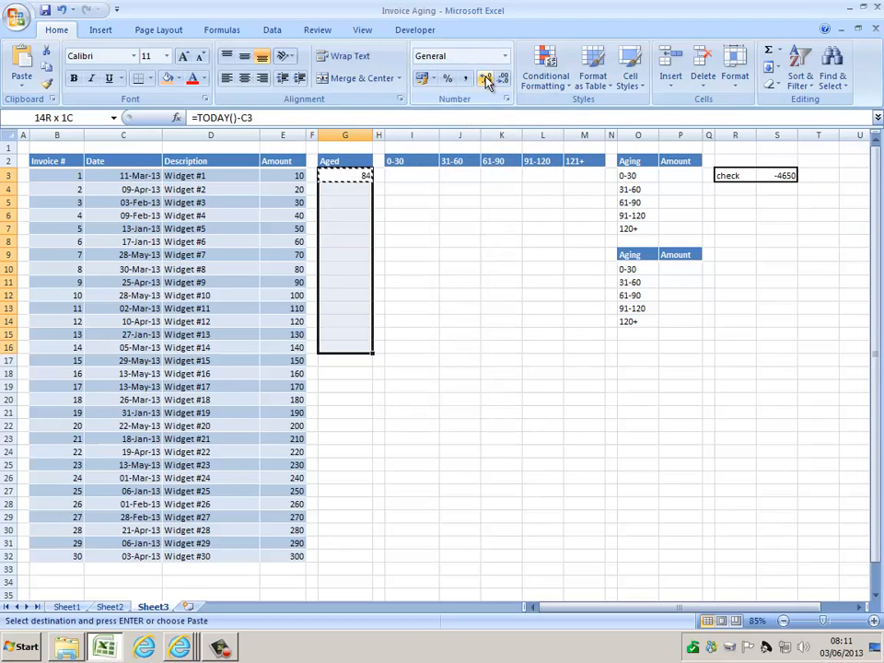
key("Return")
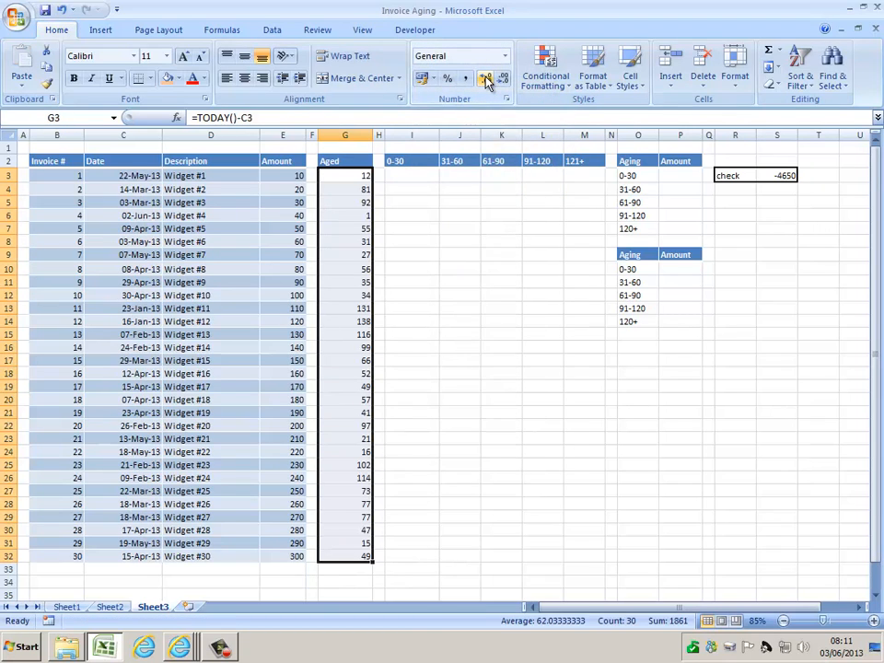
- Enter the logical test =G3<=30 in cell I3 under the 0-30 heading for the first invoice
key("Left")
key("Left")
key("Left")
key("Right")
key("Right")
key("Right")
key("Right")
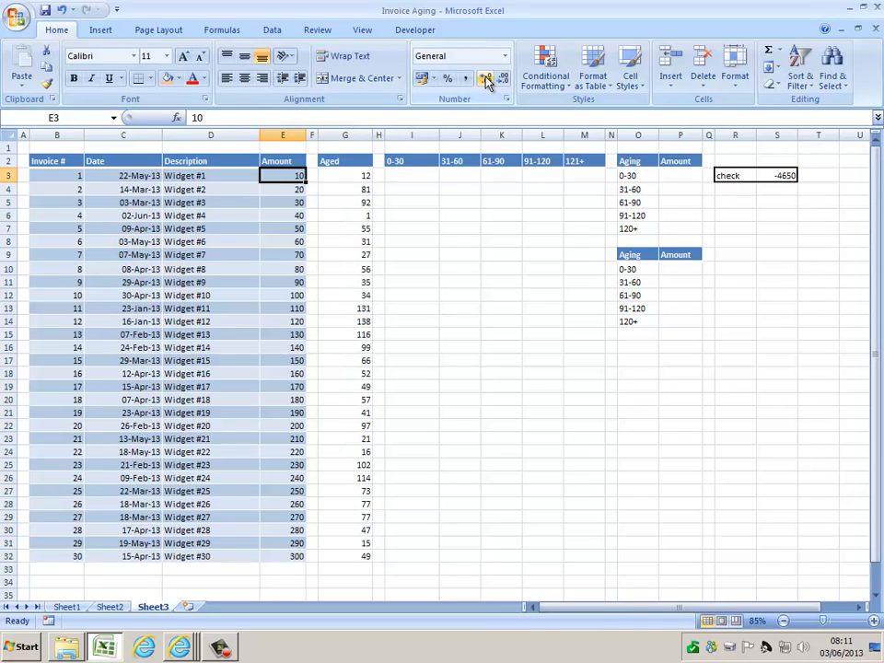
key("Right")
key("Up")
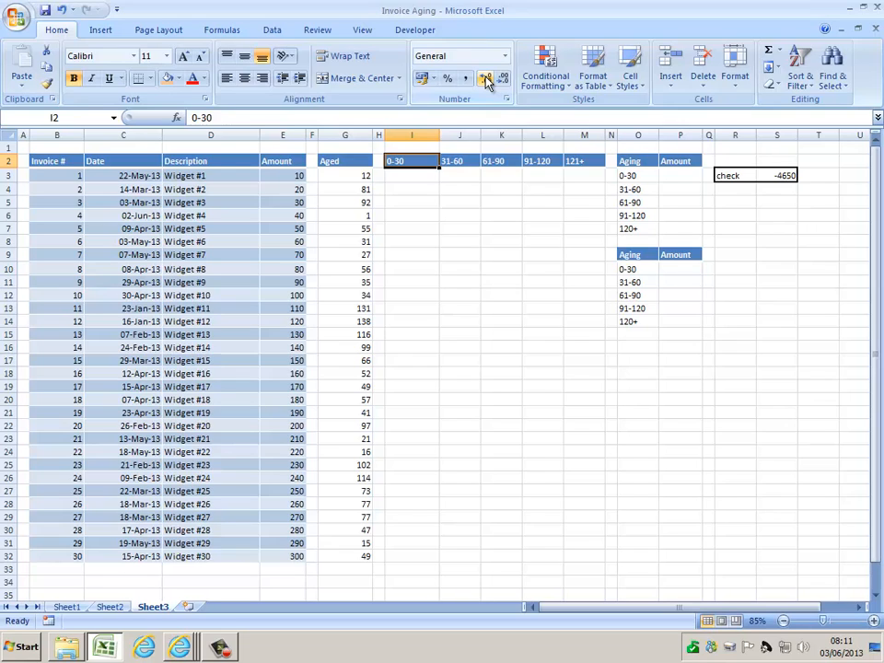
key("Down")
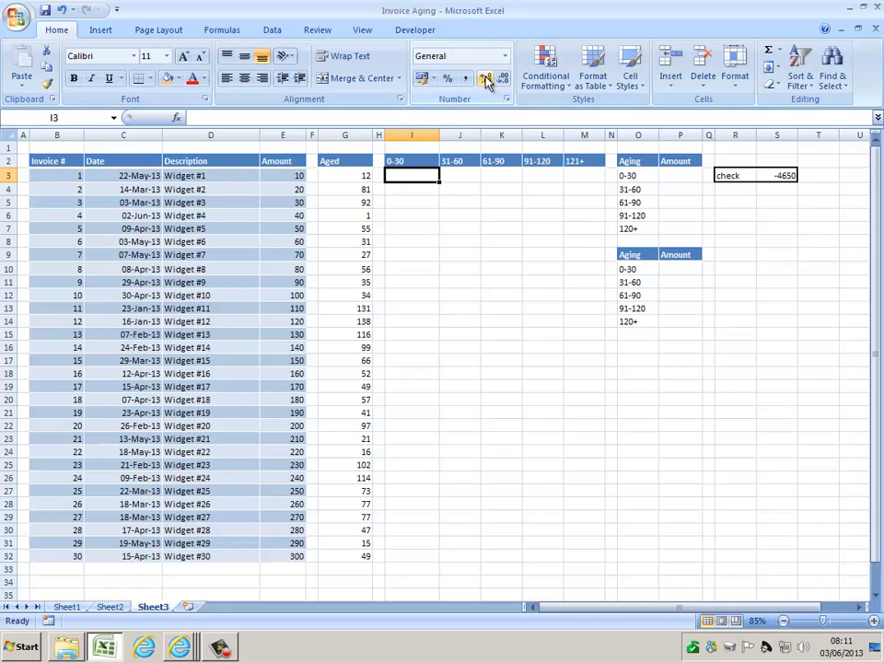
type("=")
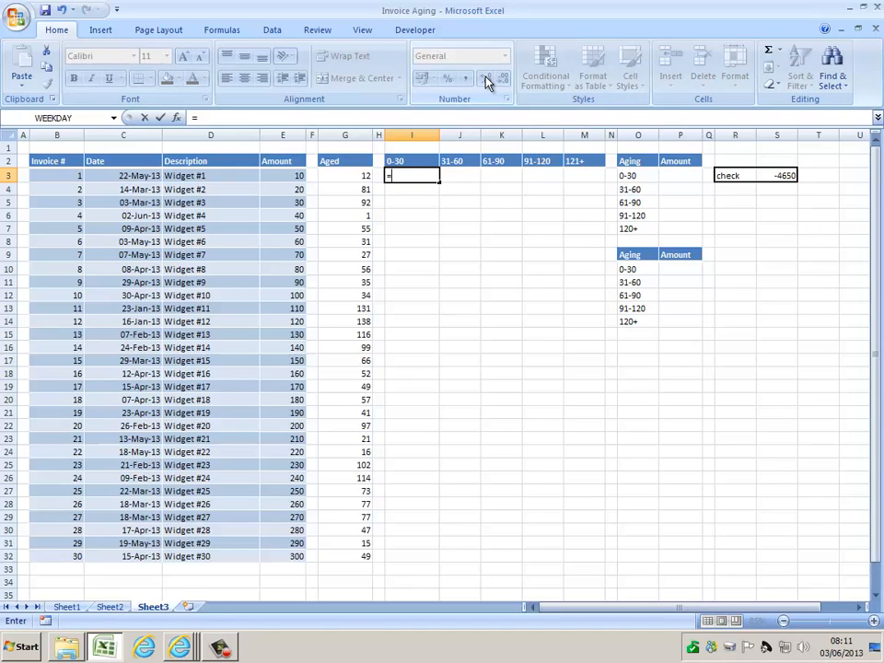
key("Left")
key("Left")
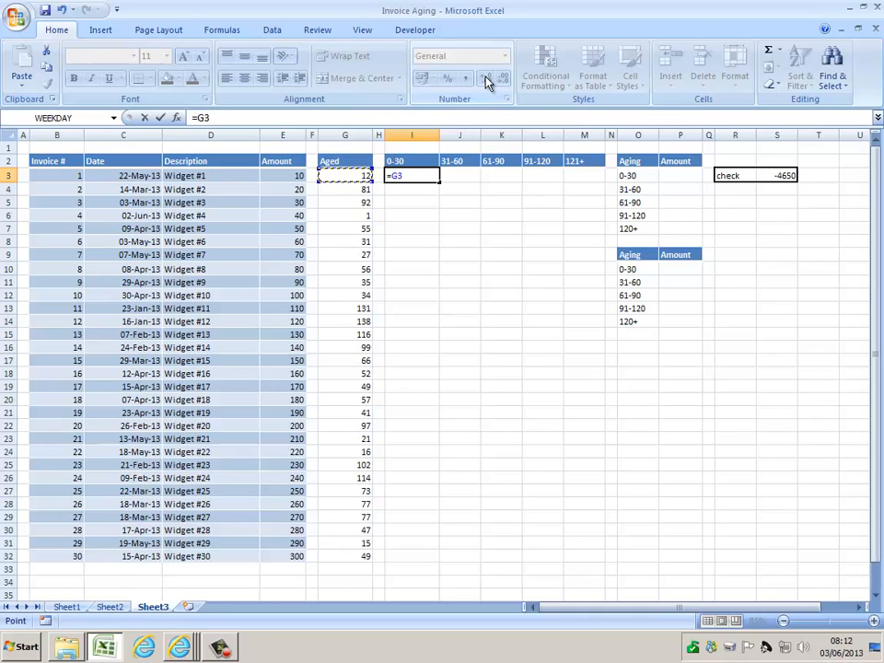
type("<=30")
key("Return")
key("Up")
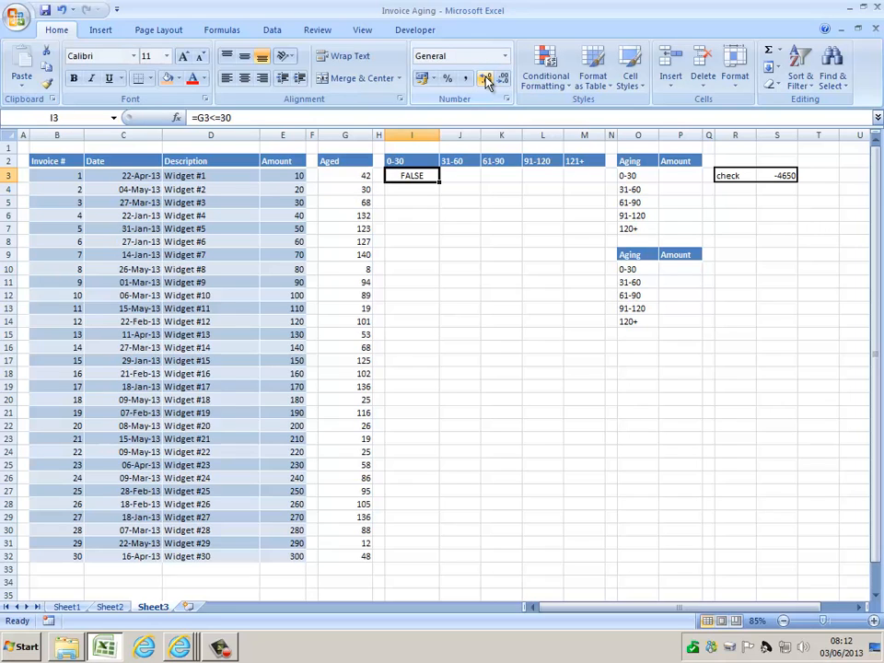
- Copy the 0-30 test from I3 down the column through I32
key("alt+e")
key("c")
key("shift+Down")
key("shift+Down")
key("shift+Down")
key("shift+Down")
key("shift+Down")
key("shift+Down")
key("shift+Down")
key("shift+Down")
key("shift+Down")
key("shift+Down")
key("shift+Down")
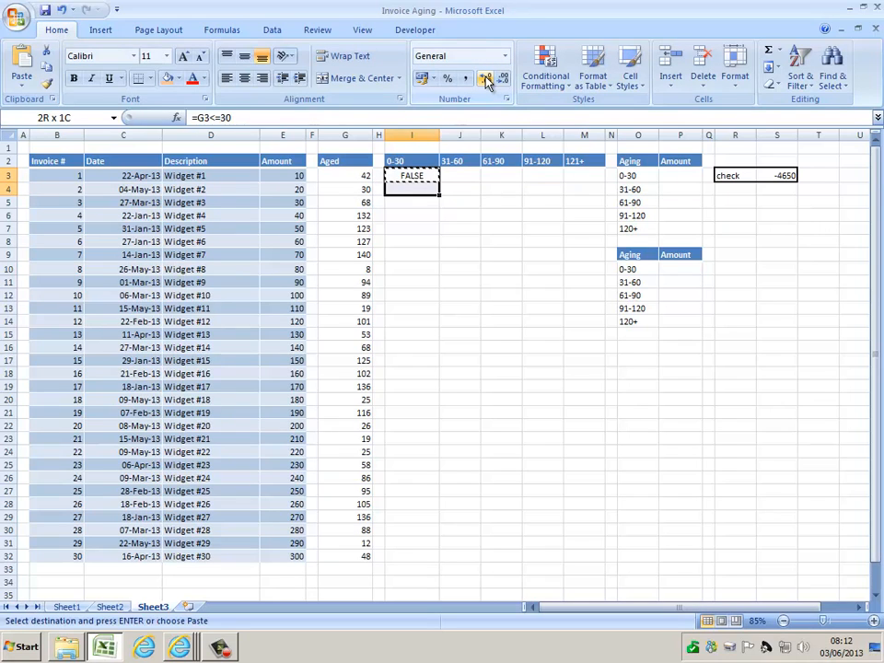
key("shift+Down")
key("shift+Down")
key("shift+Down")
key("shift+Down")
key("shift+Down")
key("shift+Down")
key("shift+Down")
key("shift+Down")
key("shift+Down")
key("shift+Down")
key("shift+Down")
key("shift+Down")
key("shift+Down")
key("shift+Down")
key("shift+Down")
key("shift+Down")
key("shift+Down")
key("shift+Down")
key("Return")
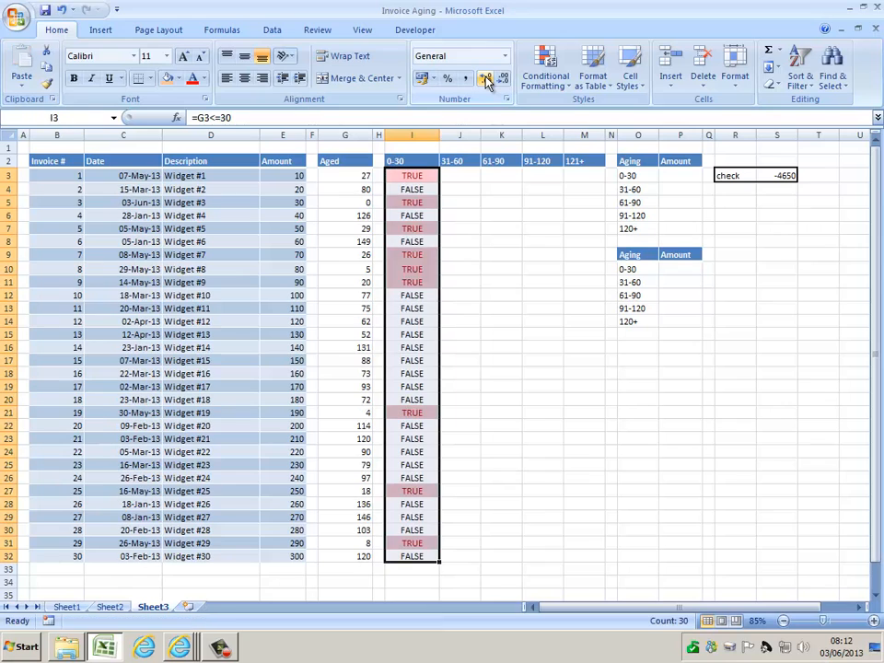
- Examine the formula in C3 that generates the first invoice's date
key("Left")
key("Left")
key("Left")
key("Left")
key("Left")
key("Left")
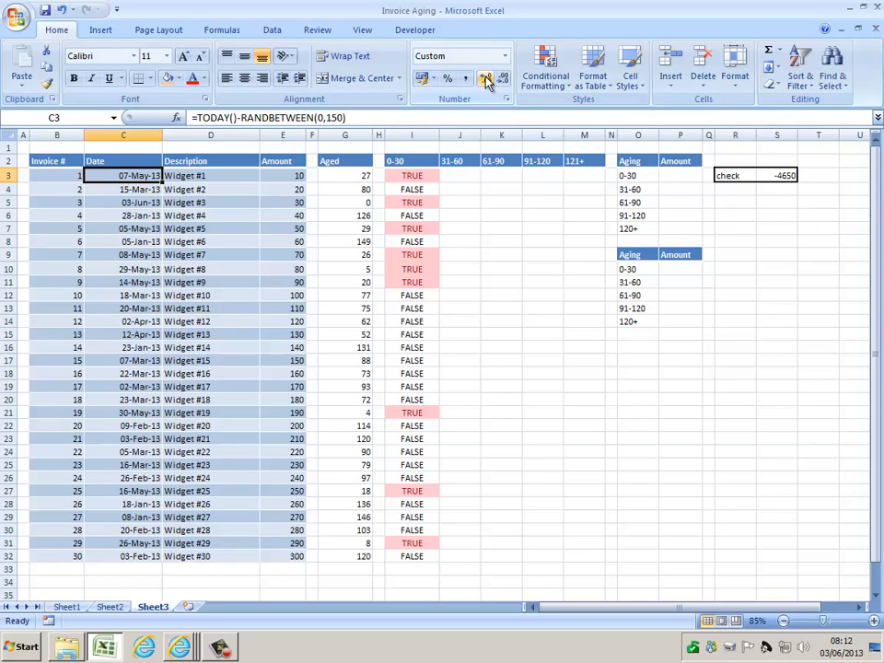
- Enter the formula =AND(G3>=31,G3<=60) in J3 under the 31-60 heading for the first invoice
key("Right")
key("Right")
key("Right")
key("Right")
key("Right")
key("Right")
key("Right")
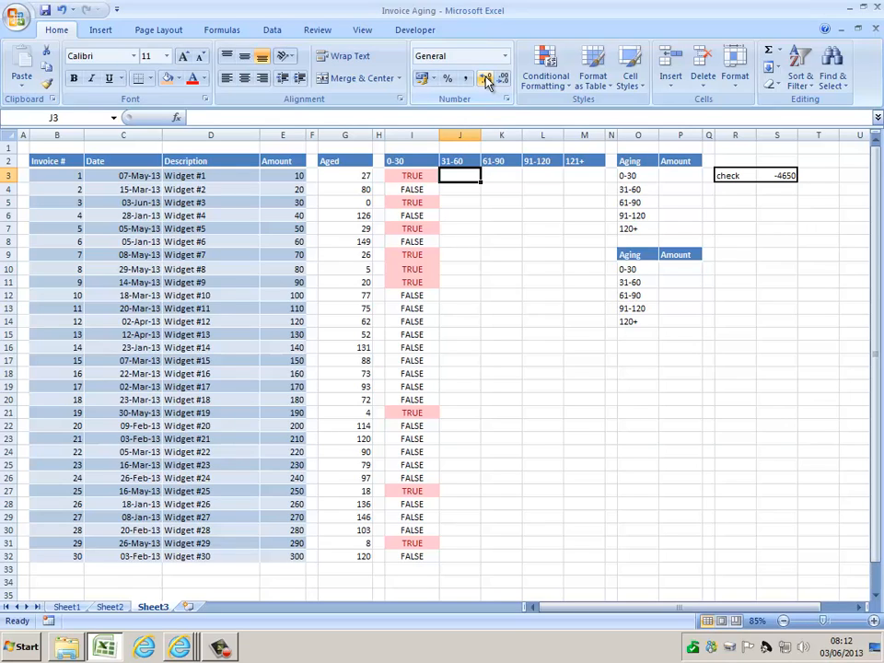
type("=and(")
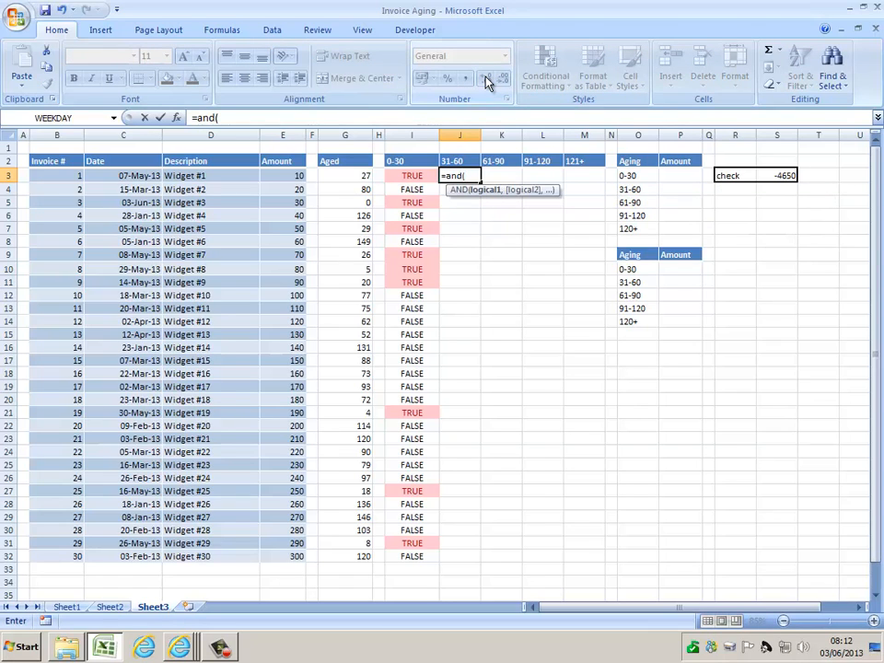
key("Left")
key("Left")
key("Left")
type("<=31")
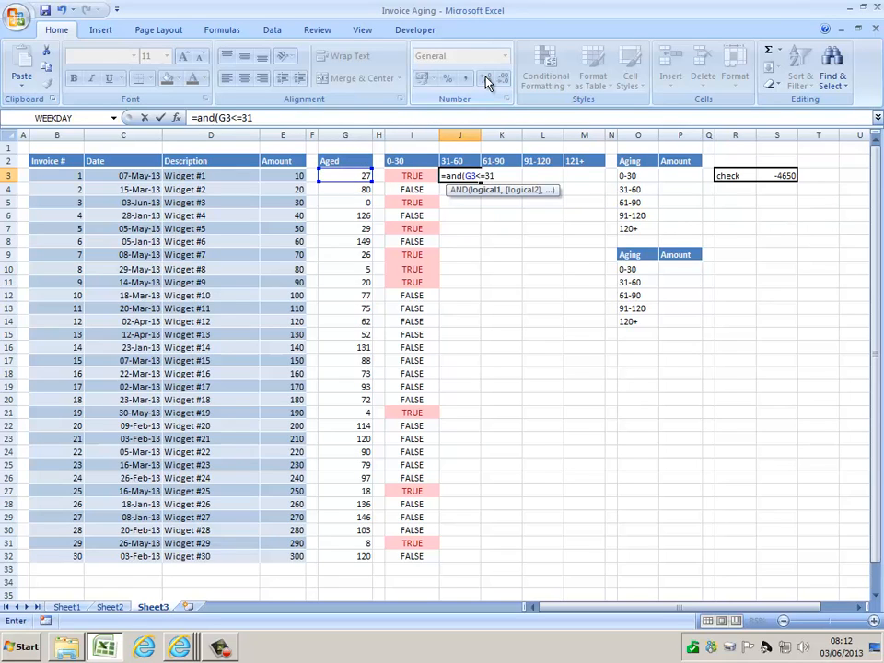
type(",")
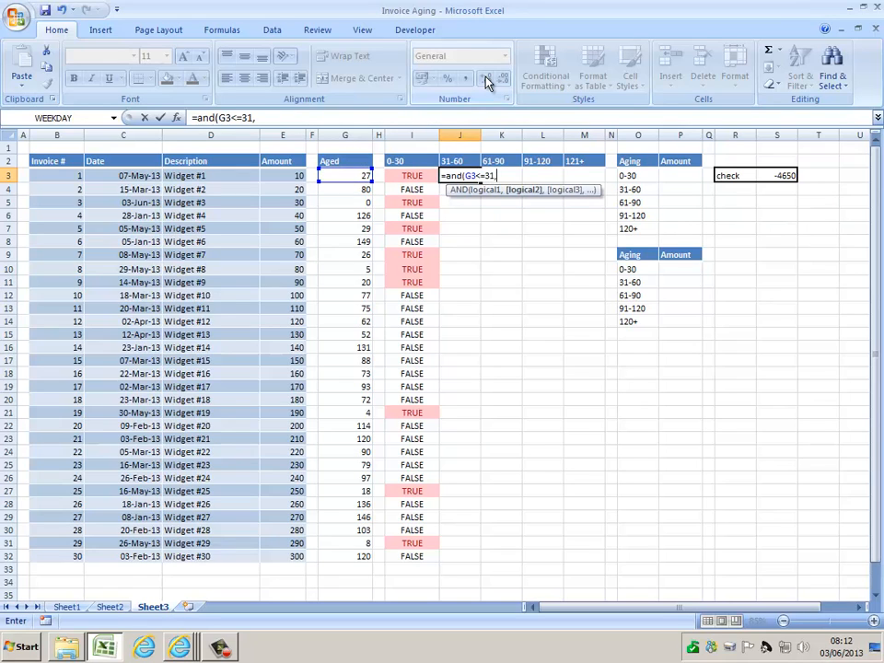
left_click(341, 175)
type("<=60")
left_click(481, 177)
key("BackSpace")
type(">")
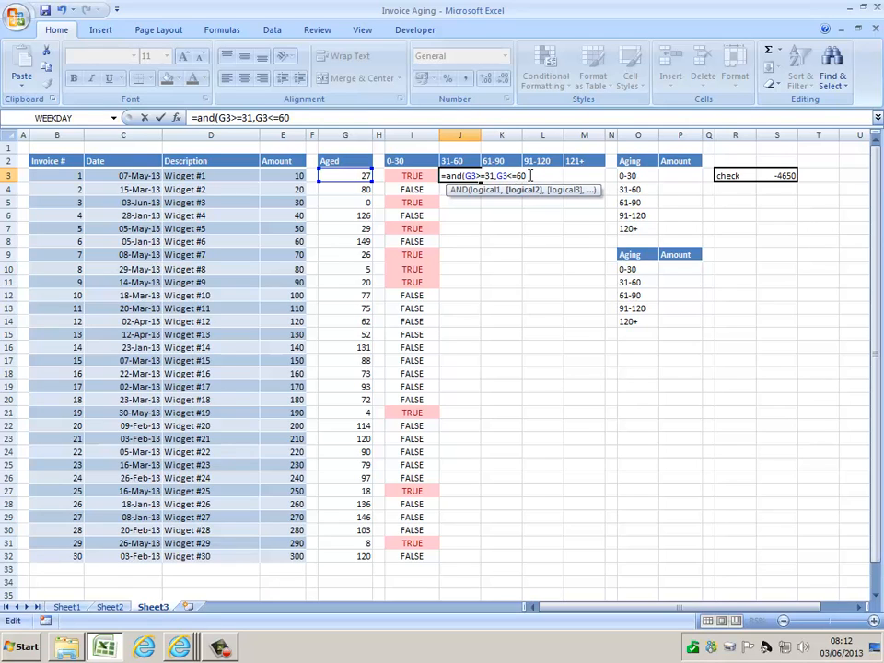
key("ctrl+Return")
- Copy the 31-60 test from J3 down the column through J32
key("ctrl+c")
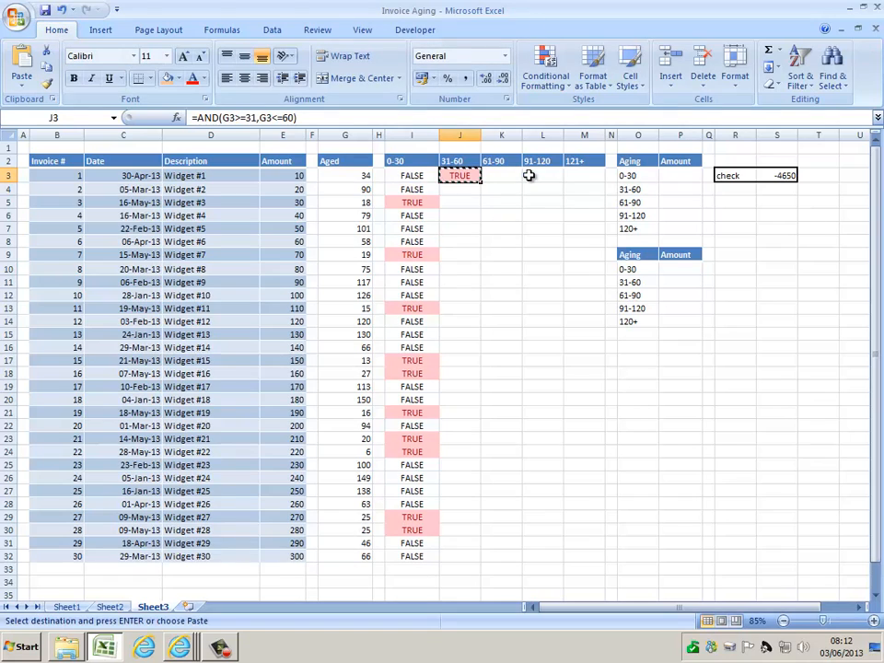
key("shift+Down")
key("shift+Down")
key("shift+Down")
key("shift+Down")
key("shift+Down")
key("shift+Down")
key("shift+Down")
key("shift+Down")
key("shift+Down")
key("shift+Down")
key("shift+Down")
key("shift+Down")
key("shift+Down")
key("shift+Down")
key("shift+Down")
key("shift+Down")
key("shift+Down")
key("shift+Down")
key("shift+Down")
key("shift+Down")
key("shift+Down")
key("shift+Down")
key("shift+Down")
key("shift+Down")
key("shift+Down")
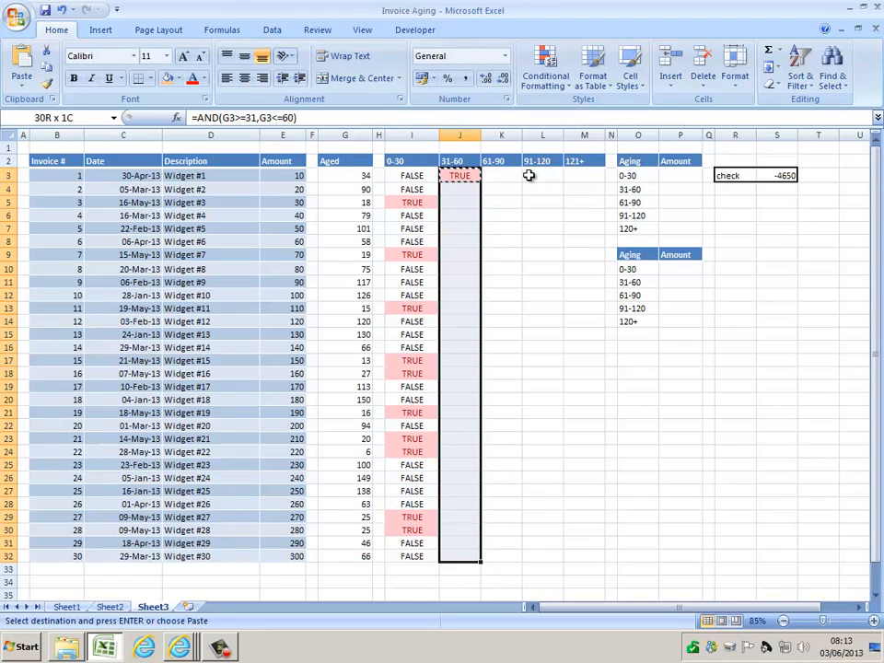
key("Return")
- Check the 0-30 and 31-60 test results against the invoice ages in the Aged column
key("Down")
key("Left")
key("Left")
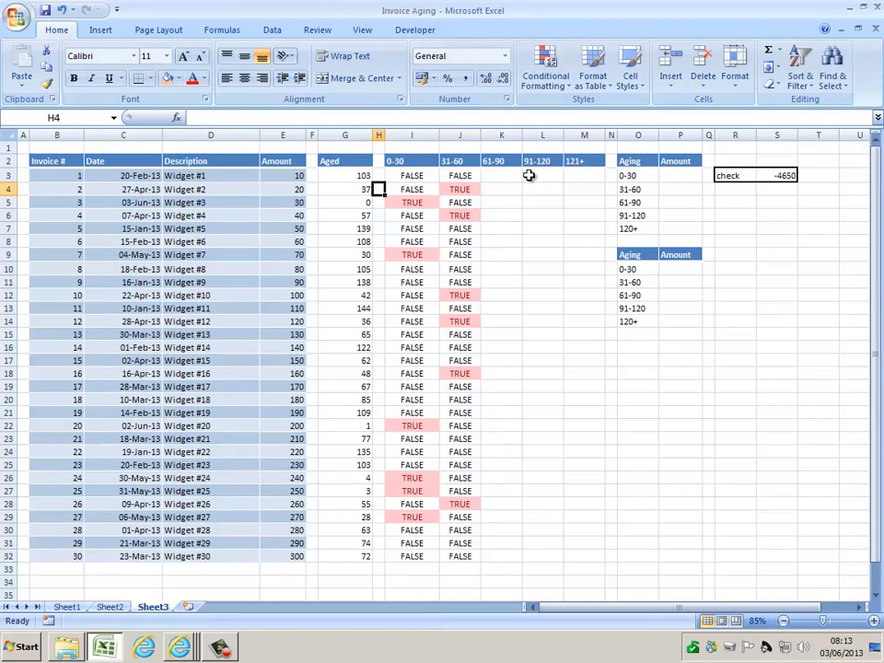
key("Down")
key("Down")
key("Left")
key("Down")
key("Down")
key("Down")
key("Down")
key("Down")
key("Down")
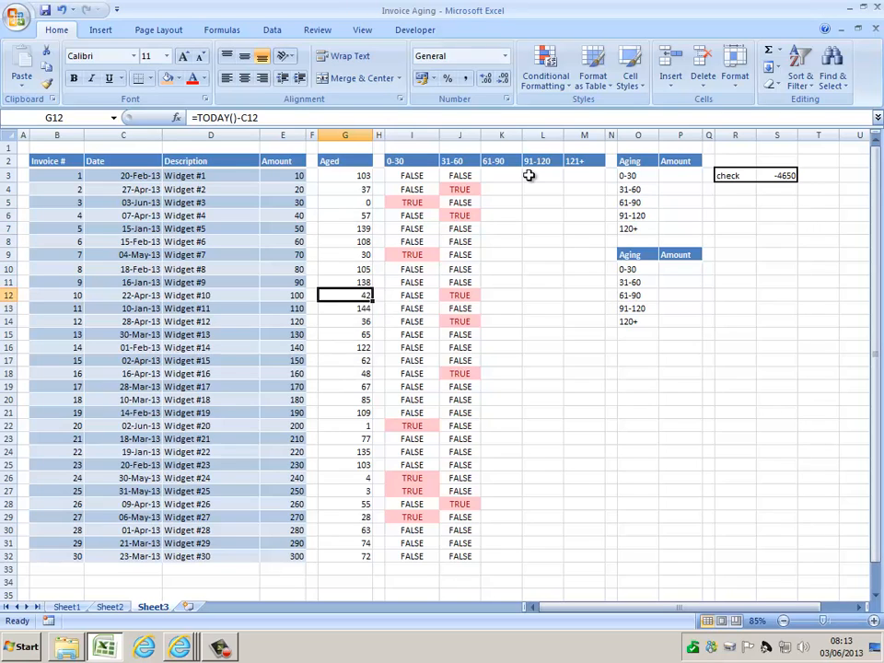
key("Down")
key("Down")
- Enter the formula =AND(G3>=61,G3<=90) in K3 under the 61-90 heading for the first invoice
key("Right")
key("Right")
key("Right")
key("Right")
key("Up")
key("Up")
key("Up")
key("Up")
key("Up")
key("Up")
key("Up")
key("Up")
key("Up")
key("Up")
key("Up")
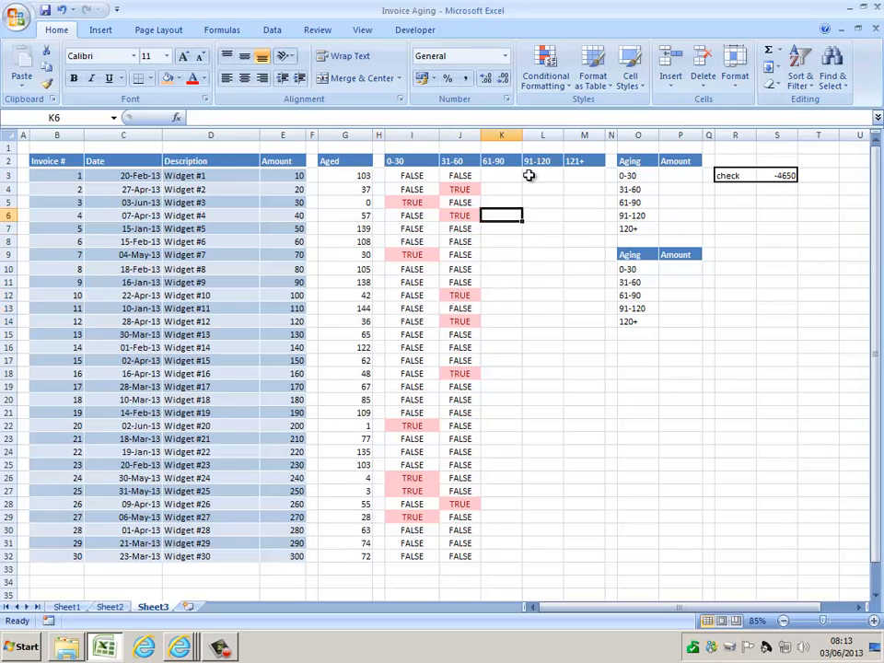
type("=")
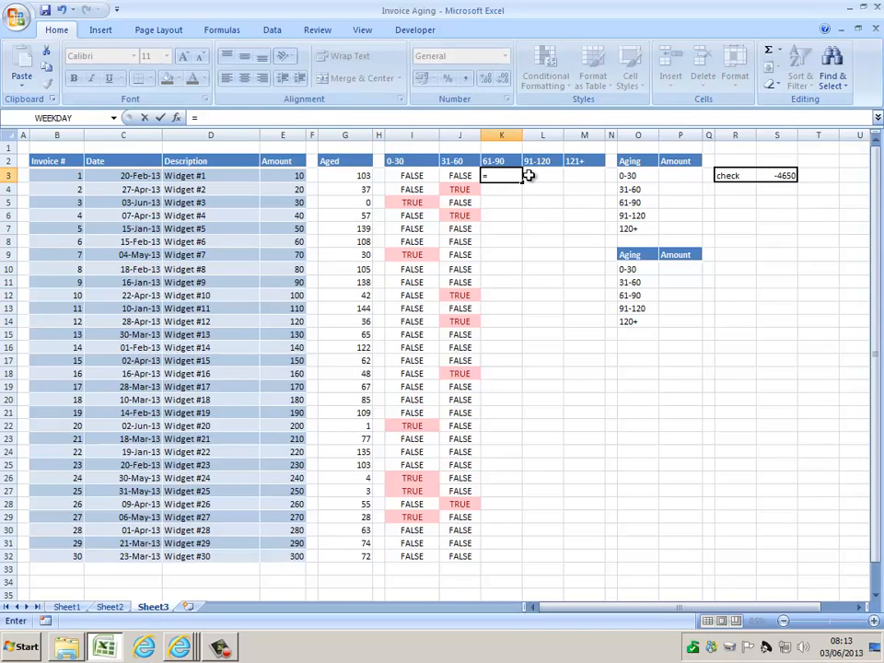
type("and(")
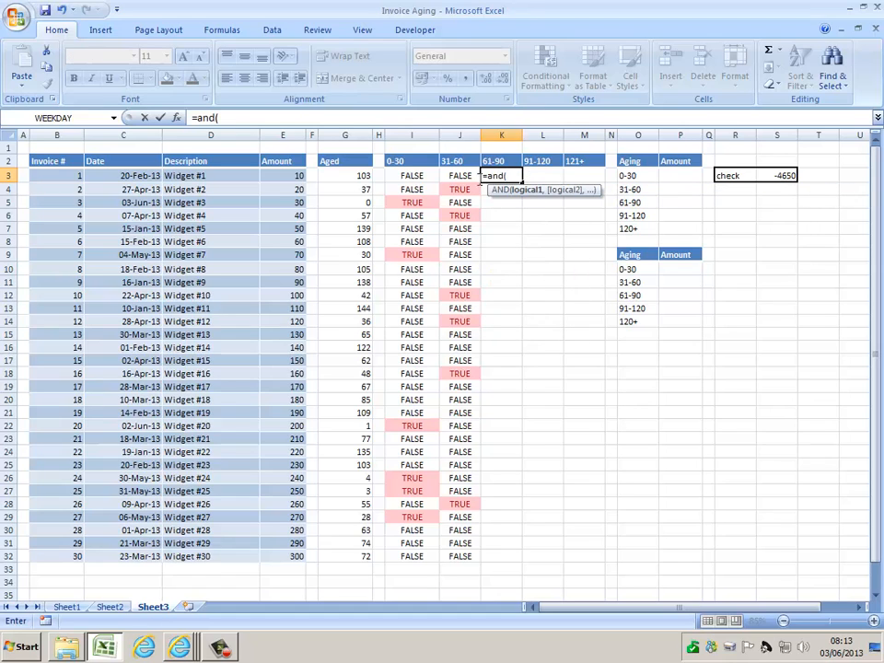
left_click(358, 177)
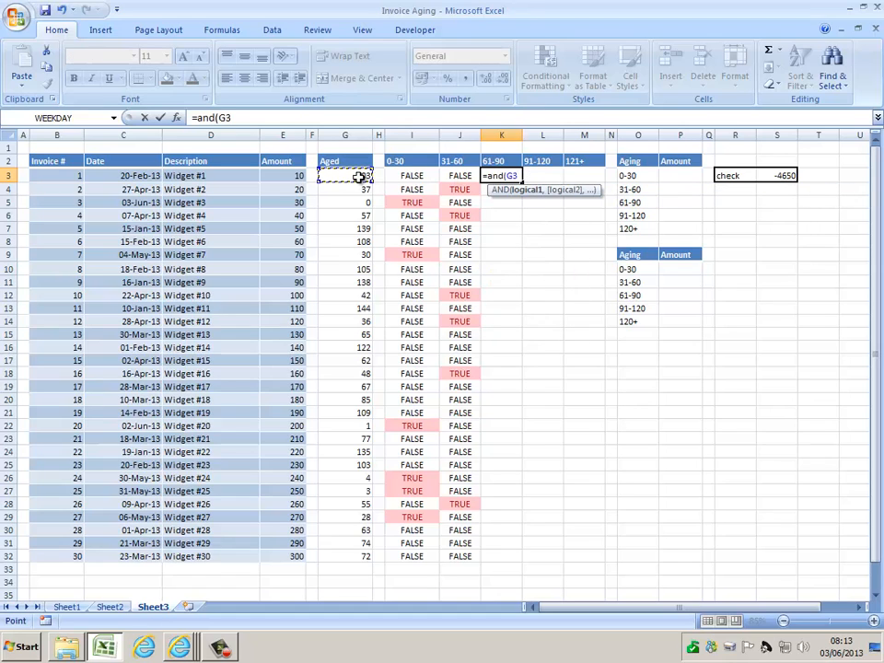
type(">=61,")
left_click(358, 176)
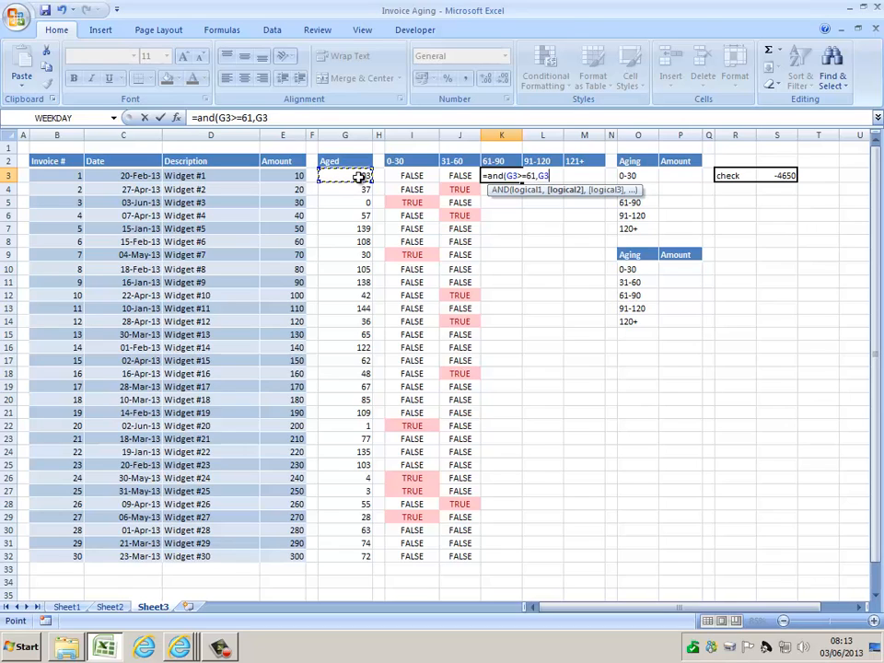
type("<=90")
key("Return")
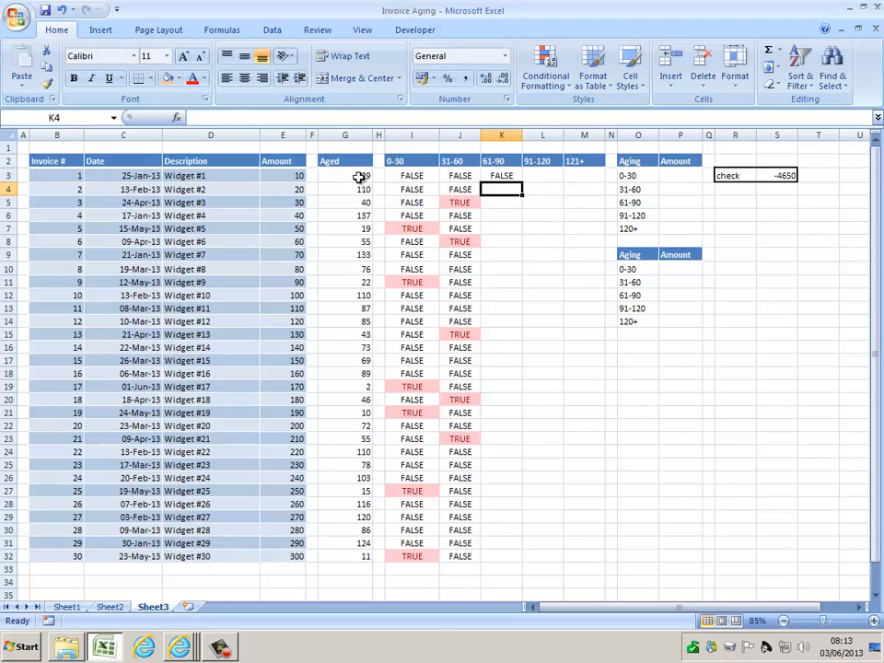
- Copy the 61-90 test from K3 down the column through K32
key("Up")
key("ctrl+c")
key("shift+Down")
key("shift+Down")
key("shift+Down")
key("shift+Down")
key("shift+Down")
key("shift+Down")
key("shift+Down")
key("shift+Down")
key("shift+Down")
key("shift+Down")
key("shift+Down")
key("shift+Down")
key("shift+Down")
key("shift+Down")
key("shift+Down")
key("shift+Down")
key("shift+Down")
key("shift+Down")
key("shift+Down")
key("shift+Down")
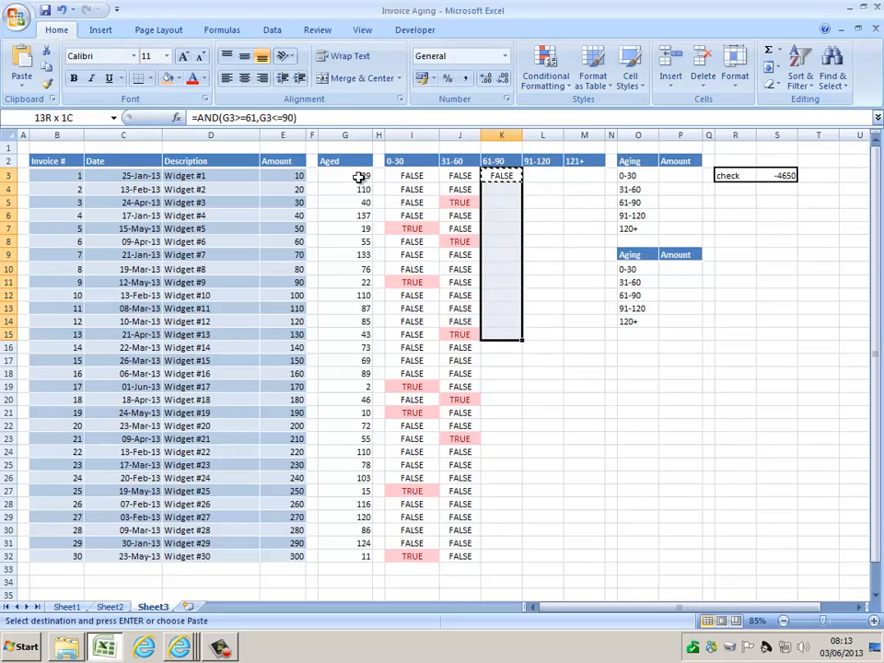
key("Return")
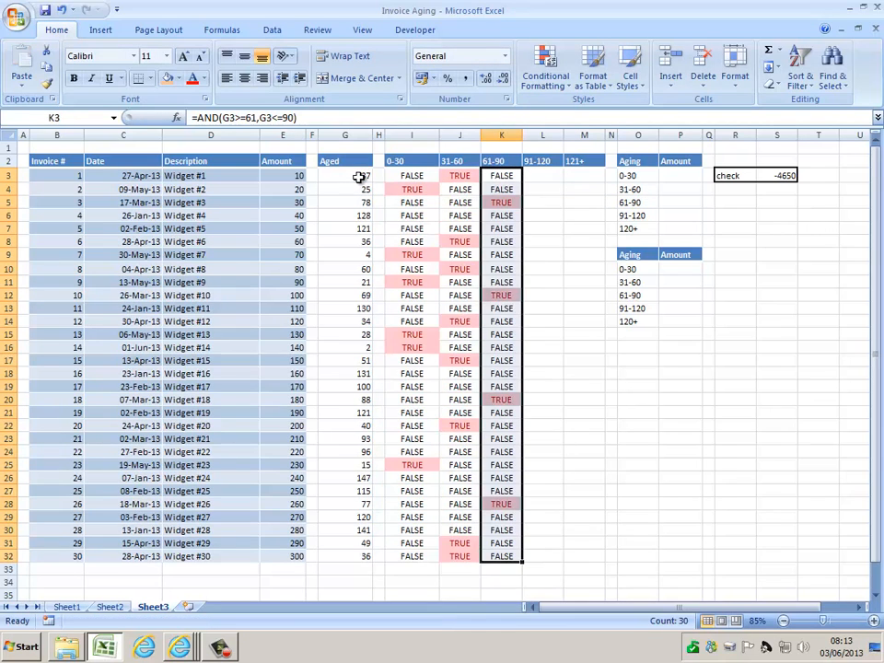
- Enter the formula =AND(G3>=91,G3<=120) in L3 under the 91-120 heading for the first invoice
key("Right")
type("=and(")
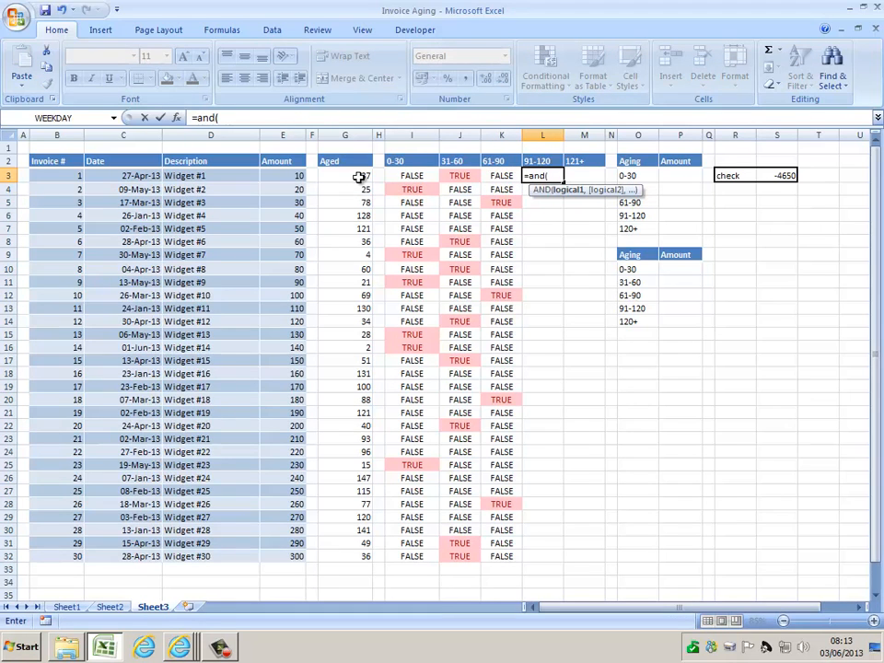
left_click(359, 178)
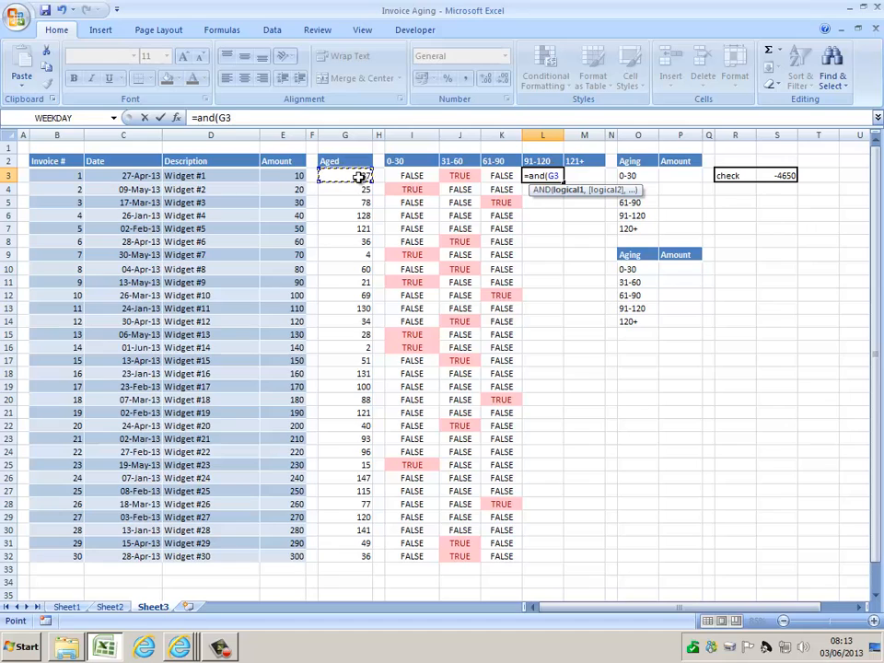
type(">=91,")
left_click(359, 178)
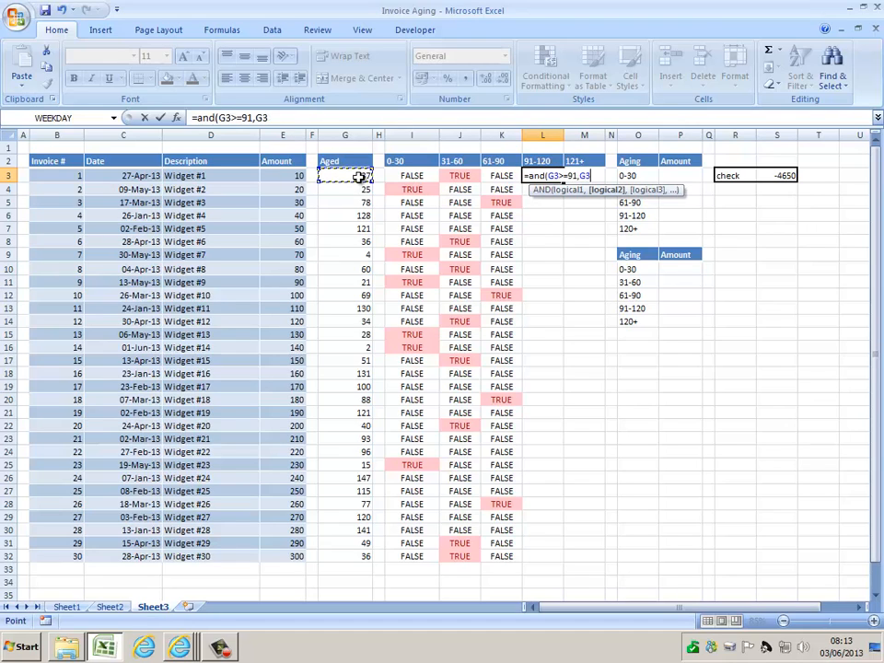
type("<=120")
key("Return")
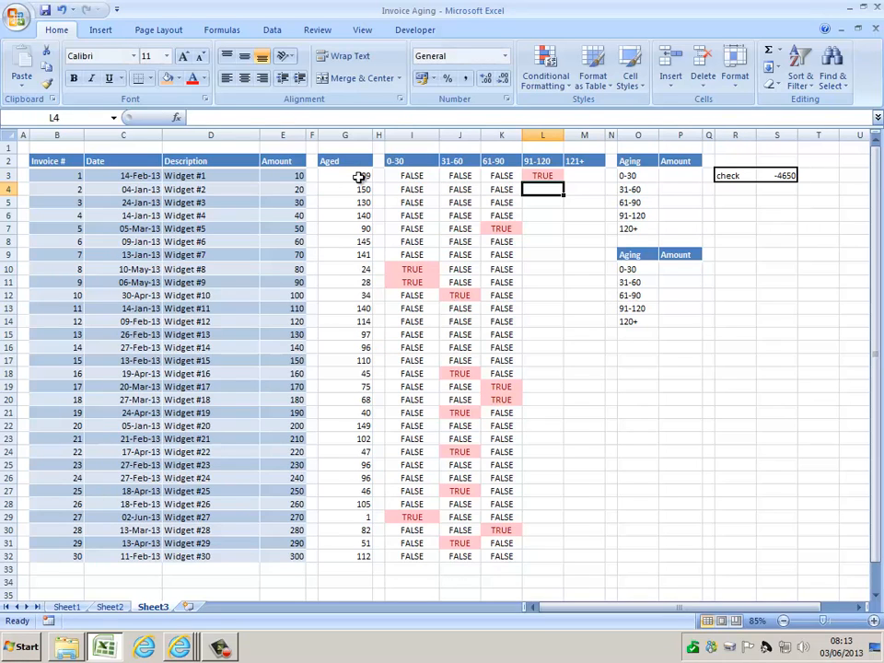
- Copy the 91-120 test from L3 down the column through L32
key("Up")
key("ctrl+c")
key("shift+Down")
key("shift+Down")
key("shift+Down")
key("shift+Down")
key("shift+Down")
key("shift+Down")
key("shift+Down")
key("shift+Down")
key("shift+Down")
key("shift+Down")
key("shift+Down")
key("shift+Down")
key("shift+Down")
key("shift+Down")
key("shift+Down")
key("shift+Down")
key("shift+Down")
key("shift+Down")
key("shift+Down")
key("shift+Down")
key("shift+Down")
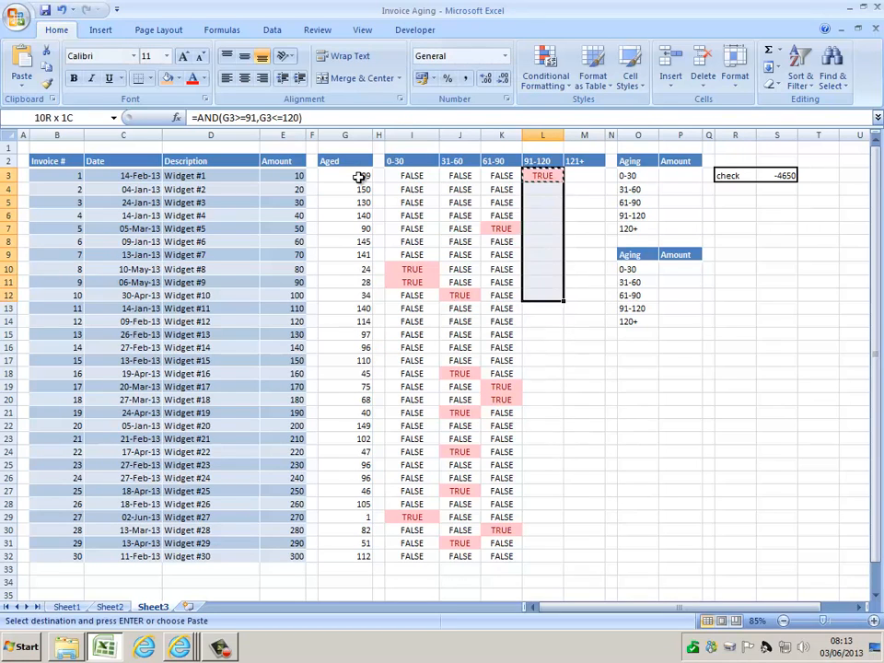
key("Return")
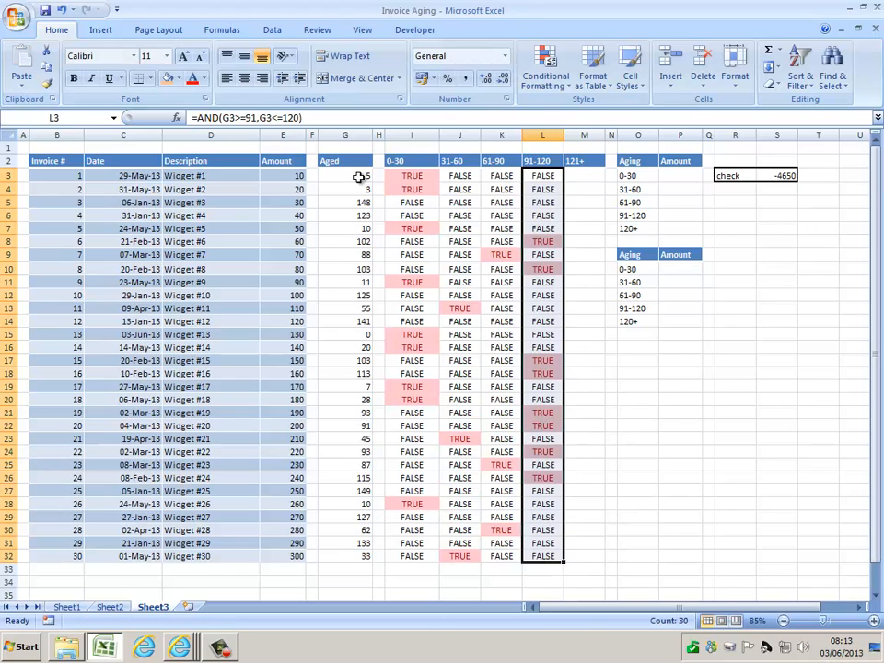
- Enter the formula =G3>=121 in M3 under the 121+ heading for the first invoice
key("Right")
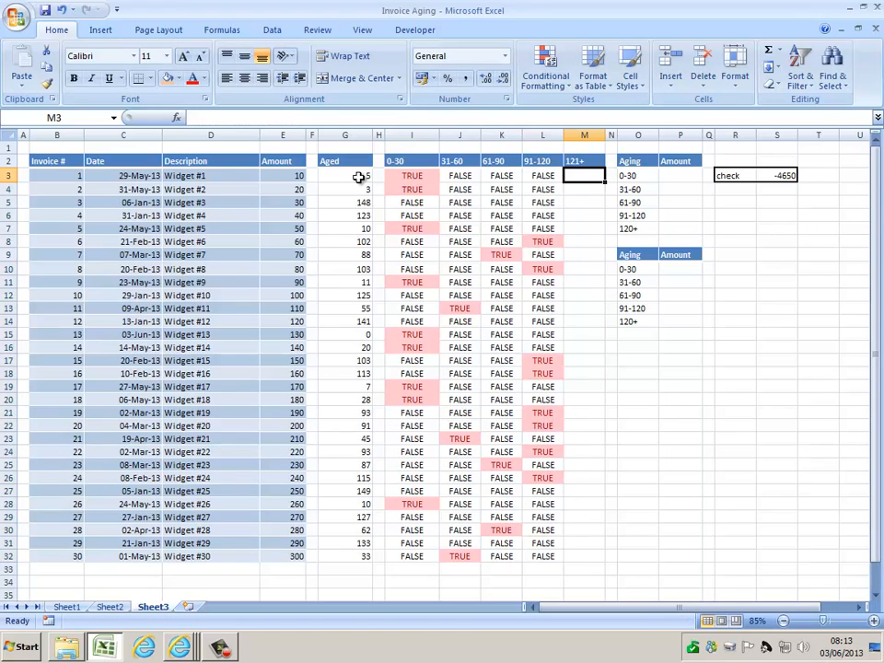
type("=")
left_click(360, 177)
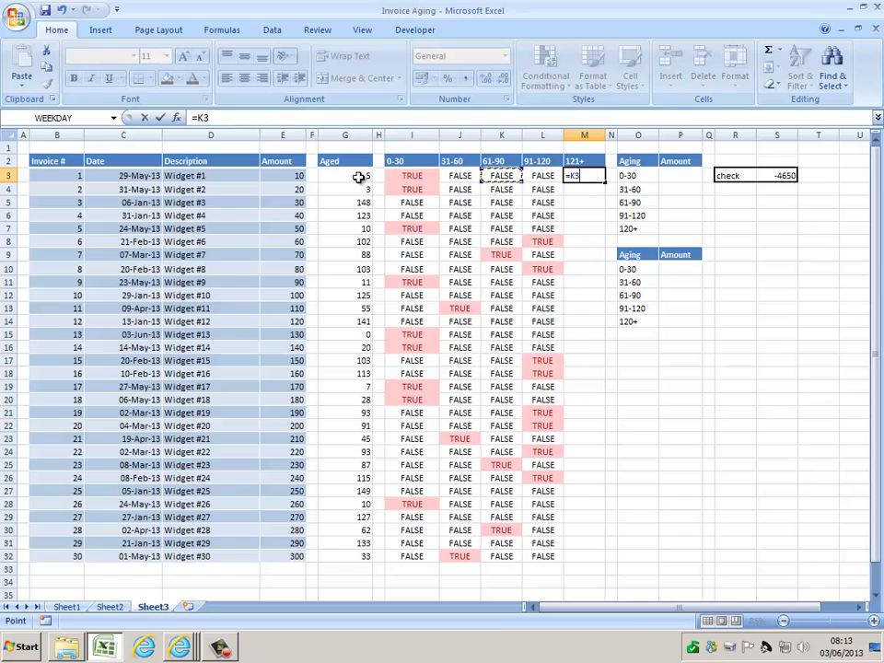
type(">=")
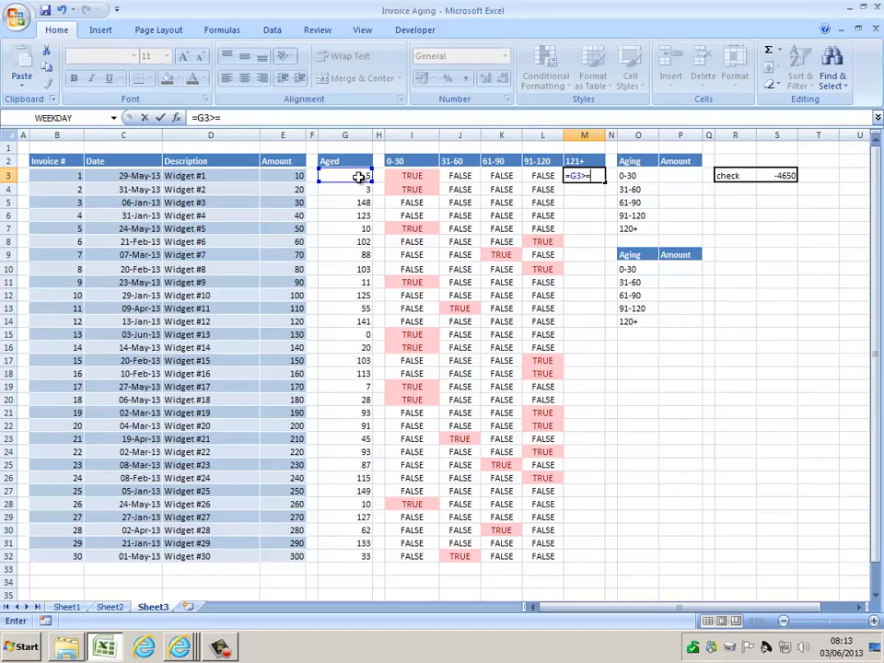
type("121")
key("Return")
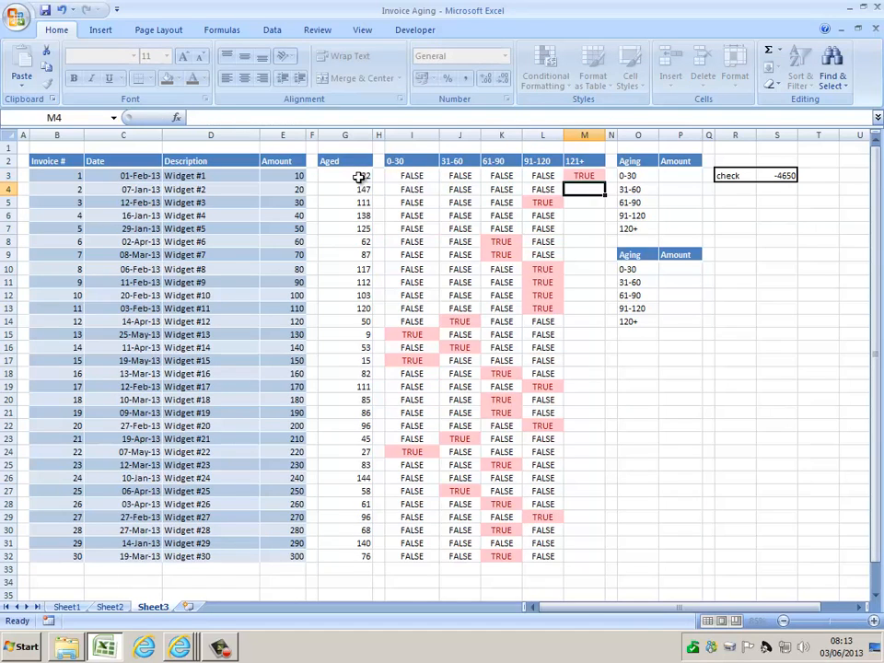
- Copy the 121+ test from M3 down the column through M32
key("Up")
key("alt+e")
key("c")
key("shift+Down")
key("shift+Down")
key("shift+Down")
key("shift+Down")
key("shift+Down")
key("shift+Down")
key("shift+Down")
key("shift+Down")
key("shift+Down")
key("shift+Down")
key("shift+Down")
key("shift+Down")
key("shift+Down")
key("shift+Down")
key("shift+Down")
key("shift+Down")
key("shift+Down")
key("shift+Down")
key("shift+Down")
key("shift+Down")
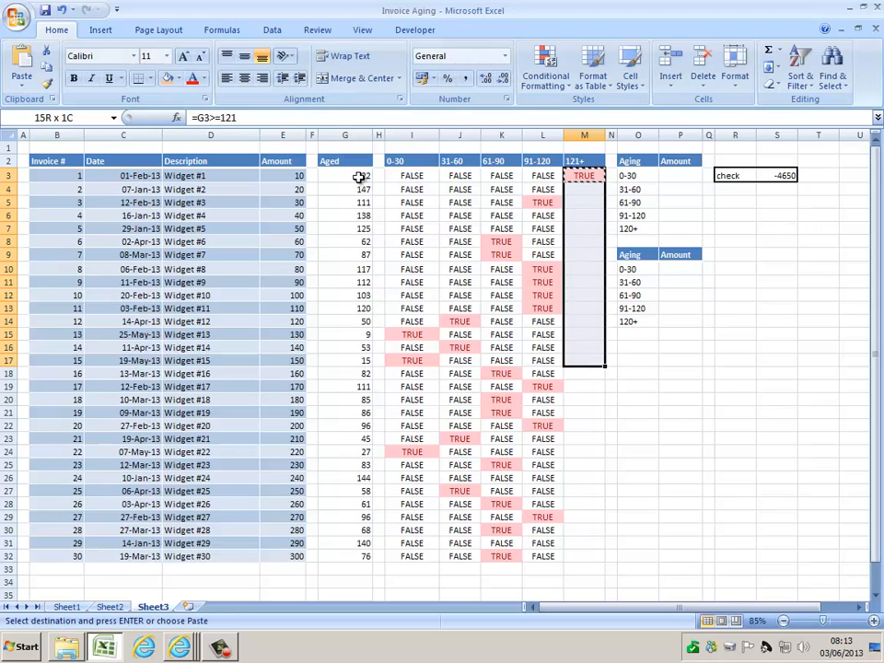
key("shift+Down")
key("Return")
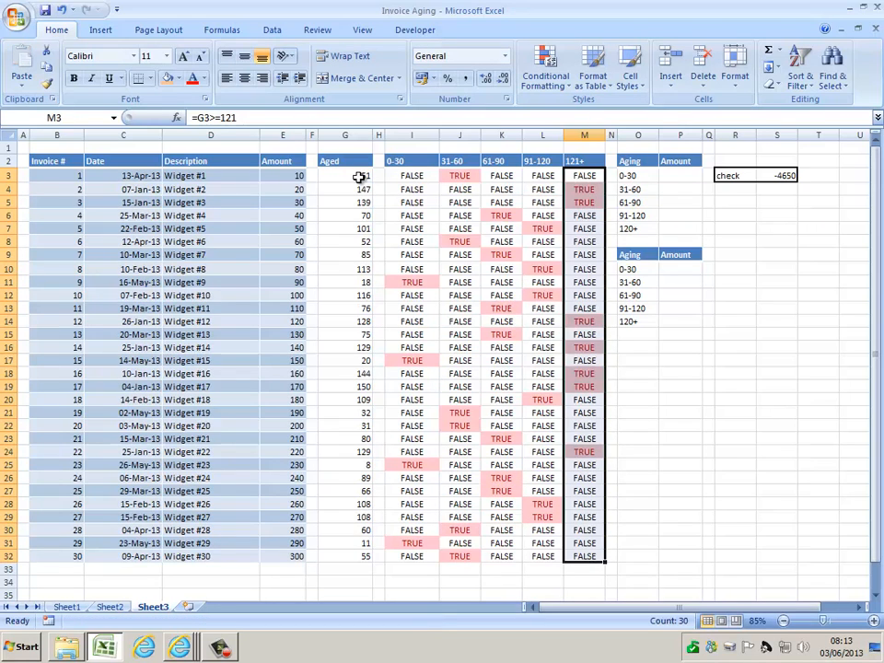
- Review the conditional formatting rule applied to the bucket test results in I3:M32
key("Down")
key("Up")
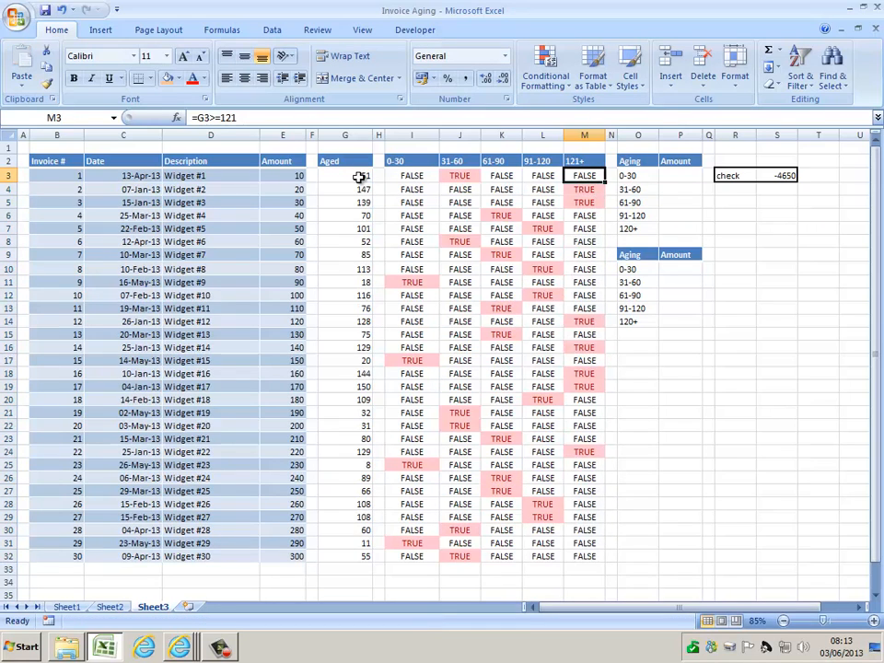
key("Left")
key("Left")
key("Left")
key("Left")
key("shift+Right")
key("shift+Right")
key("shift+Right")
key("shift+Right")
key("ctrl+shift+Down")
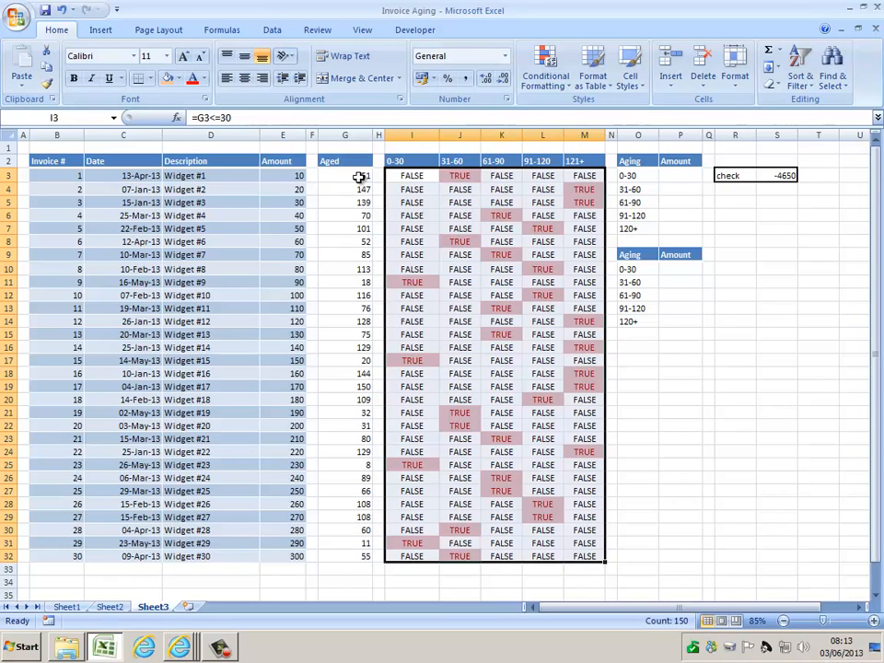
left_click(545, 72)
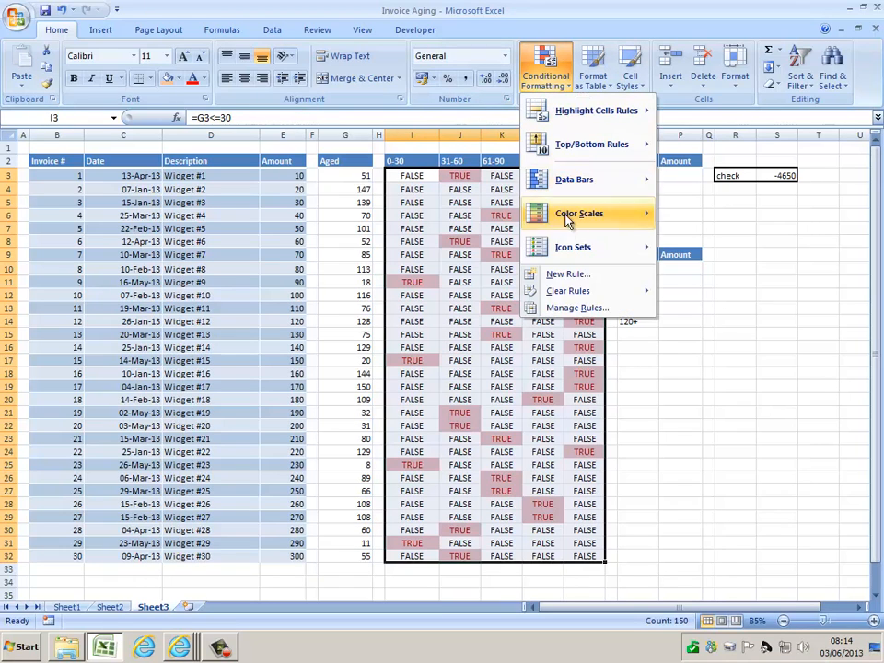
left_click(586, 308)
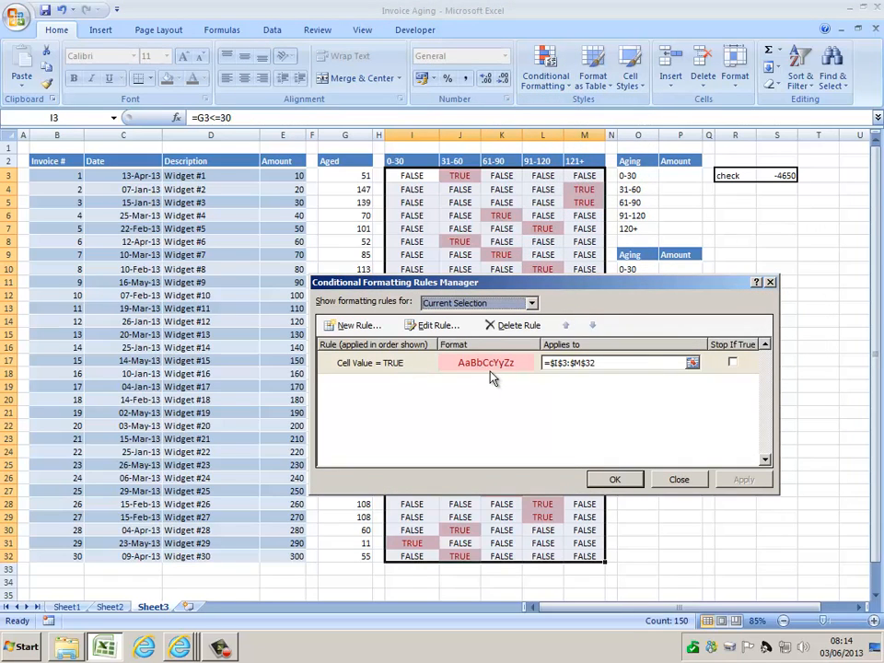
left_click(615, 479)
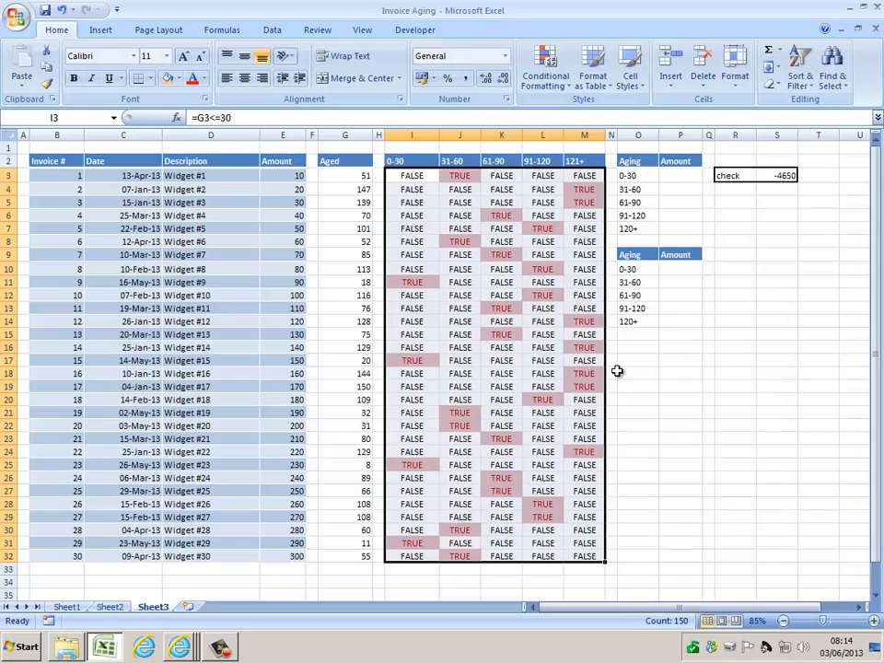
- Enter =SUMIF(I3:I32,TRUE,E3:E32) in P3 to total the invoice amounts for the 0-30 bucket
left_click(680, 175)
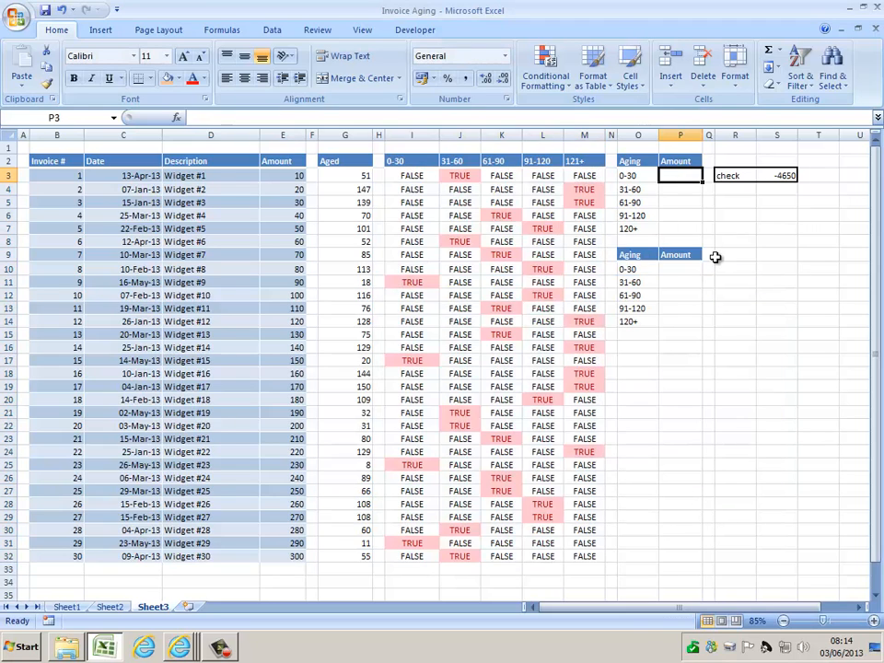
type("=")
key("Escape")
type("=")
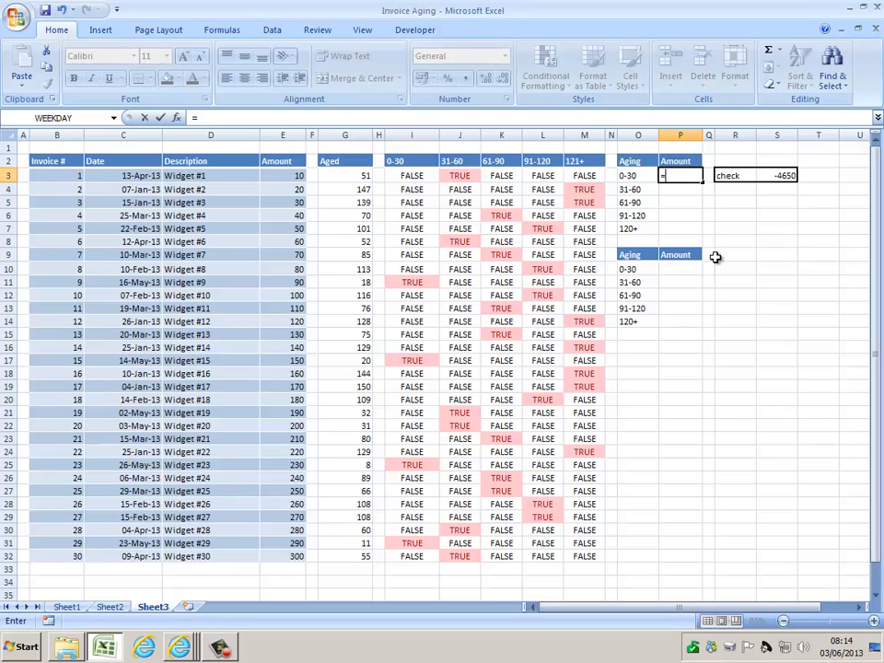
type("sumif(")
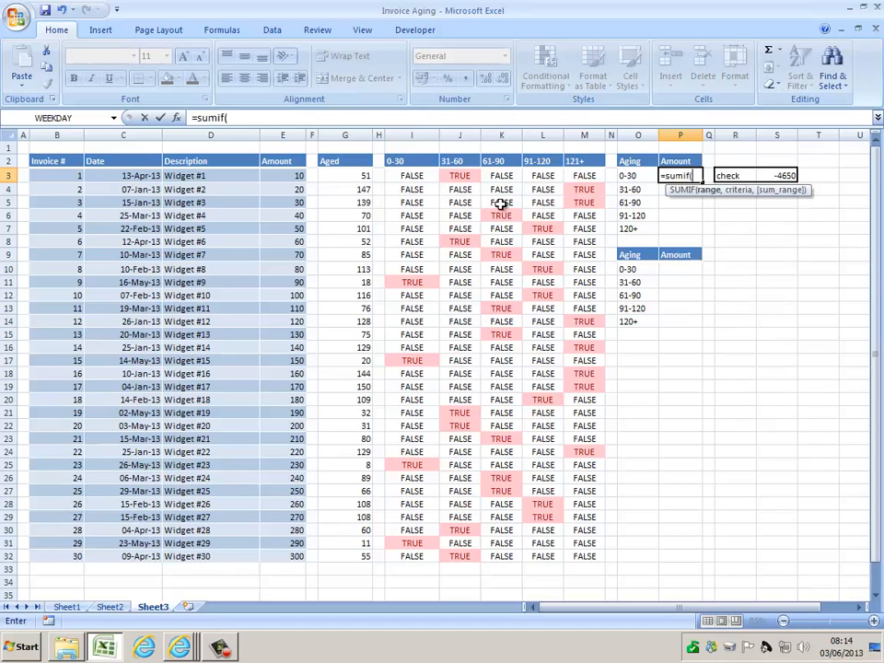
left_click_drag(416, 174, 427, 564)
type(",true,")
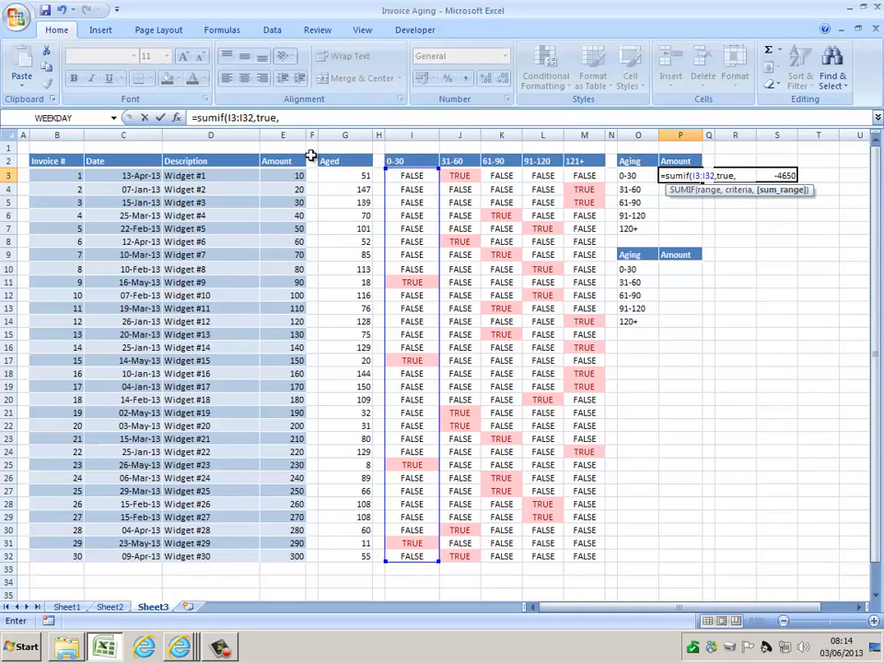
left_click_drag(292, 176, 296, 549)
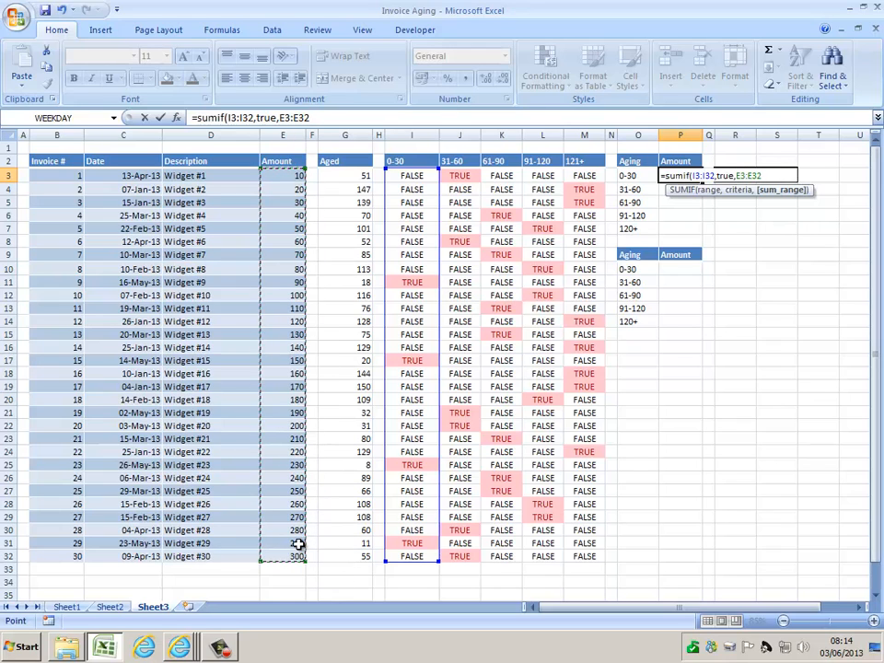
key("Return")
key("Return")
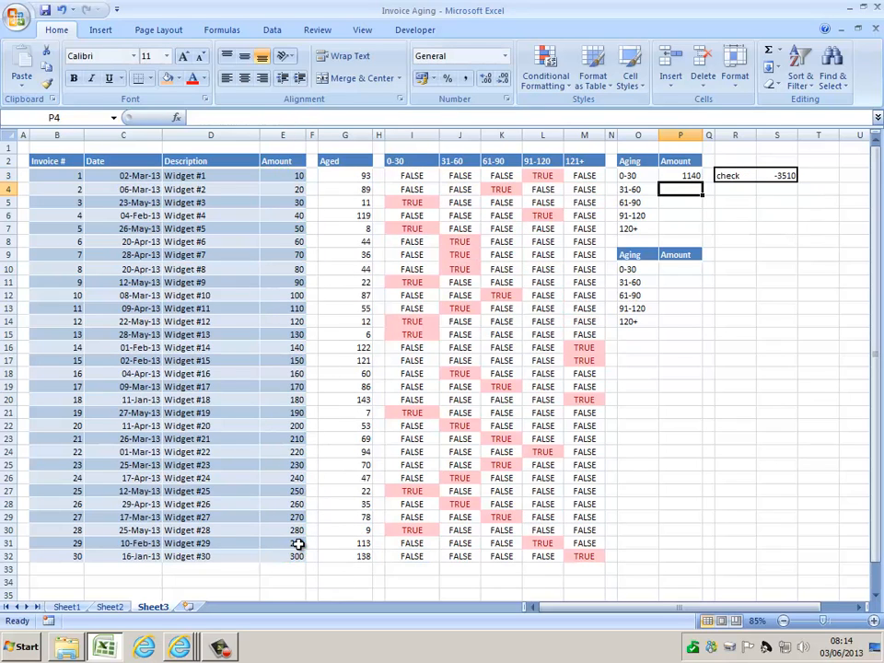
- Make both ranges in the P3 formula absolute, giving =SUMIF($I$3:$I$32,TRUE,$E$3:$E$32)
key("Up")
key("F2")
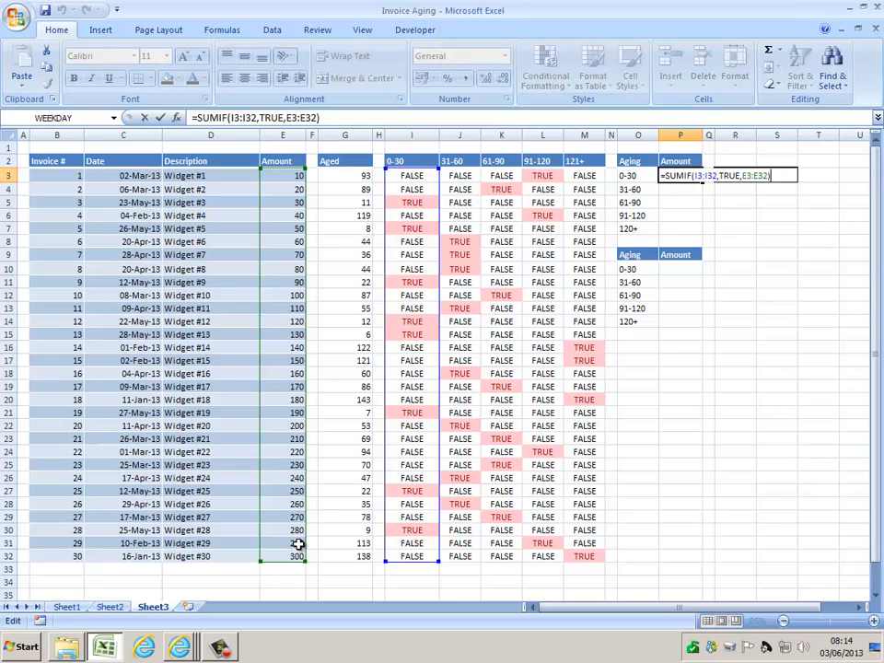
key("Left")
key("Left")
key("Left")
key("Left")
key("Left")
key("Left")
key("Left")
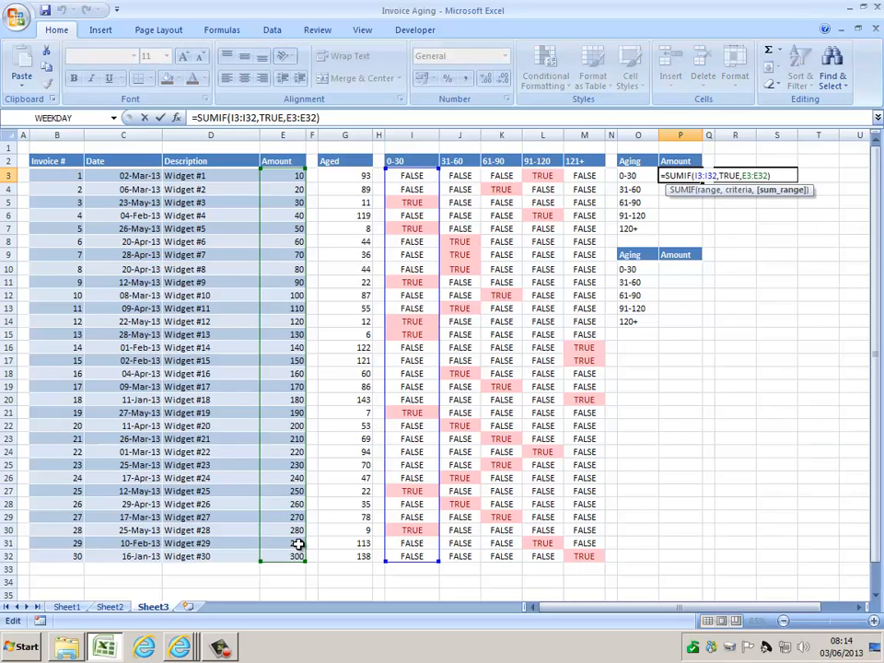
key("F4")
key("Right")
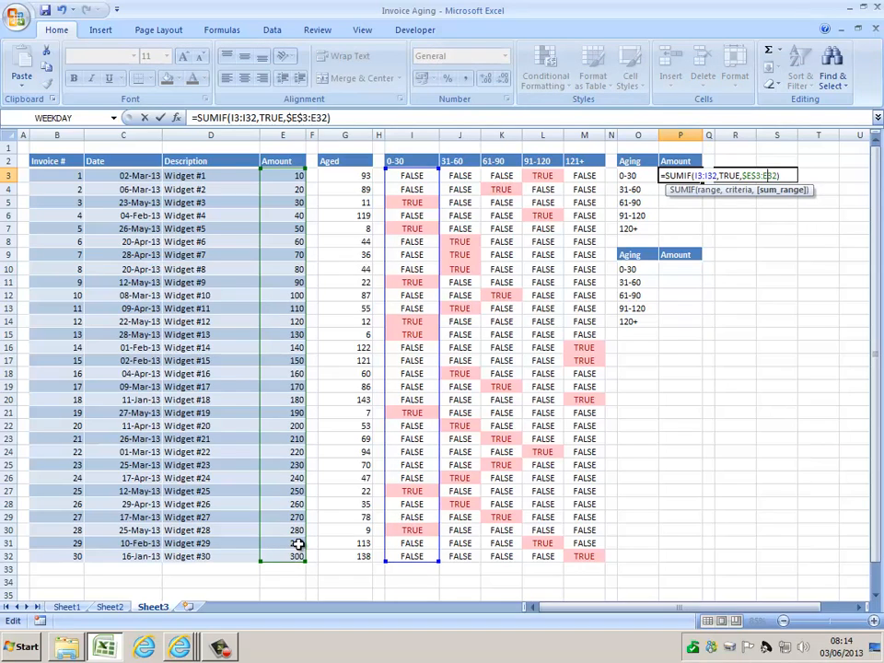
key("F4")
key("Left")
key("Left")
key("Left")
key("Left")
key("Left")
key("Left")
key("Left")
key("Left")
key("Left")
key("Left")
key("Left")
key("Left")
key("Left")
key("Left")
key("Left")
key("Left")
key("F4")
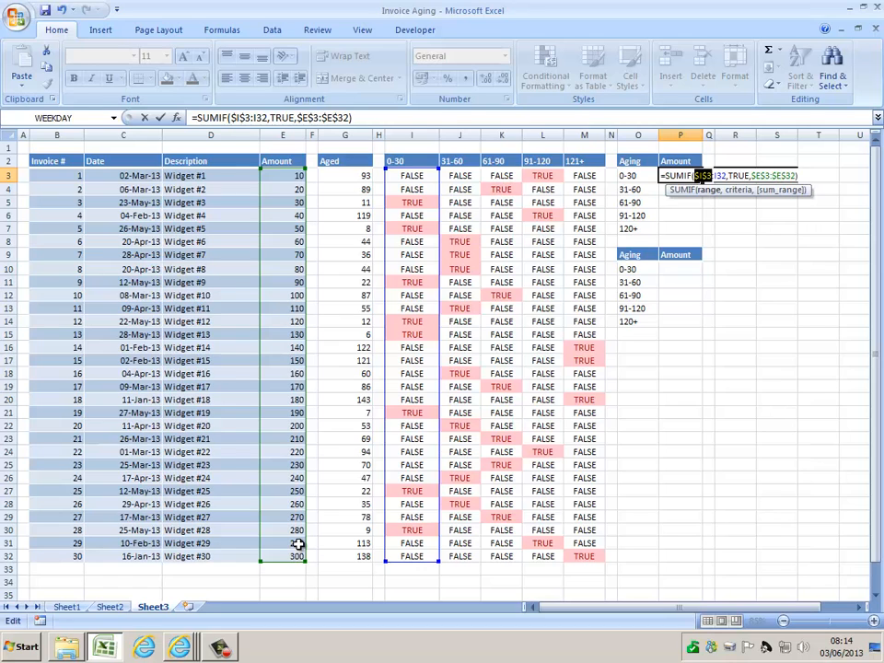
key("Right")
key("F4")
key("Return")
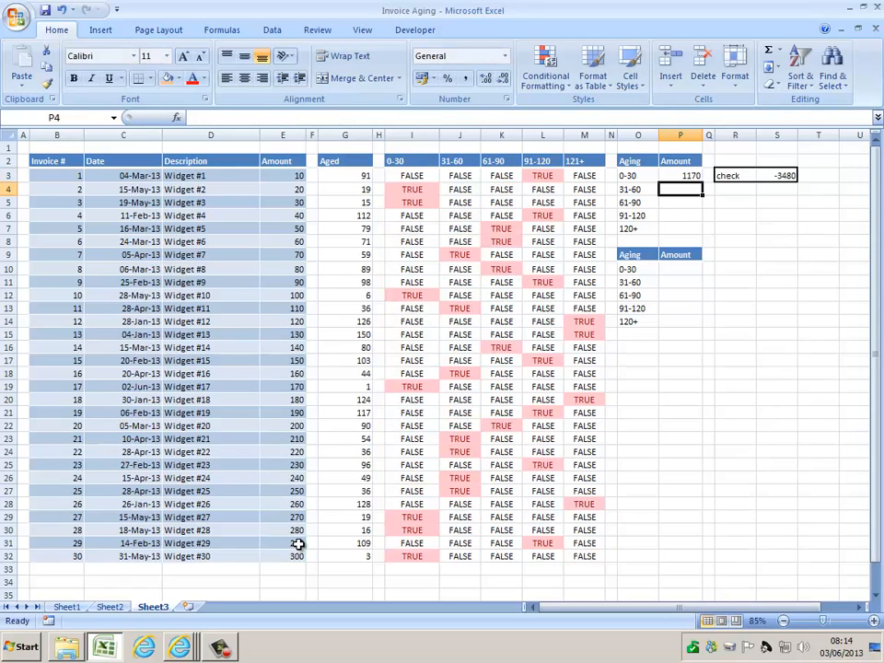
- Copy the SUMIF formula from P3 down to P7 for the remaining aging buckets
key("Up")
key("ctrl+c")
key("shift+Down")
key("shift+Down")
key("shift+Down")
key("shift+Down")
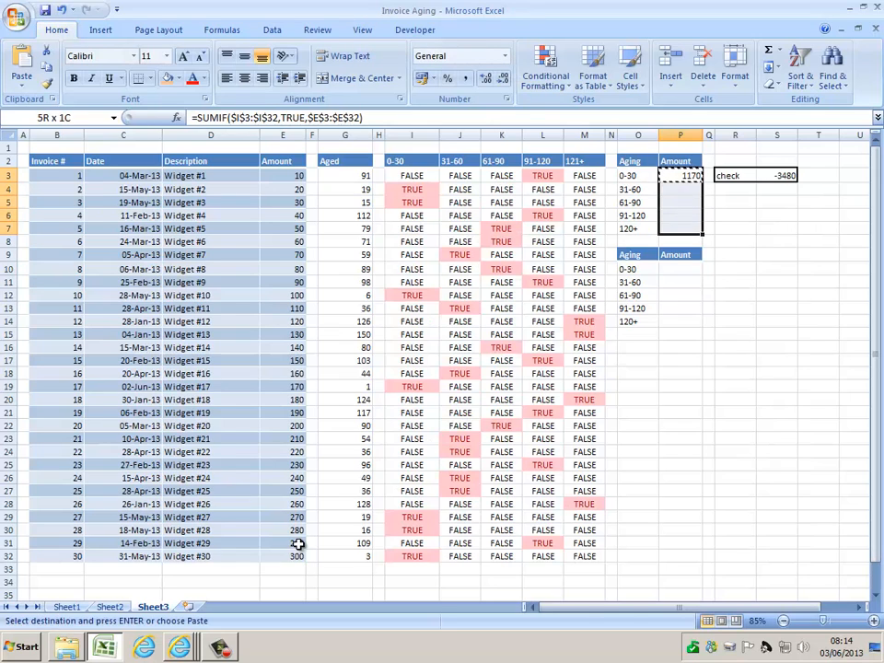
key("Return")
- Change the test range in the 31-60 SUMIF formula in P4 to $J$3:$J$32
key("F2")
key("Left")
key("Left")
key("Left")
key("Left")
key("Left")
key("Left")
key("Left")
key("Left")
key("Left")
key("Left")
key("Left")
key("Left")
key("Left")
key("Left")
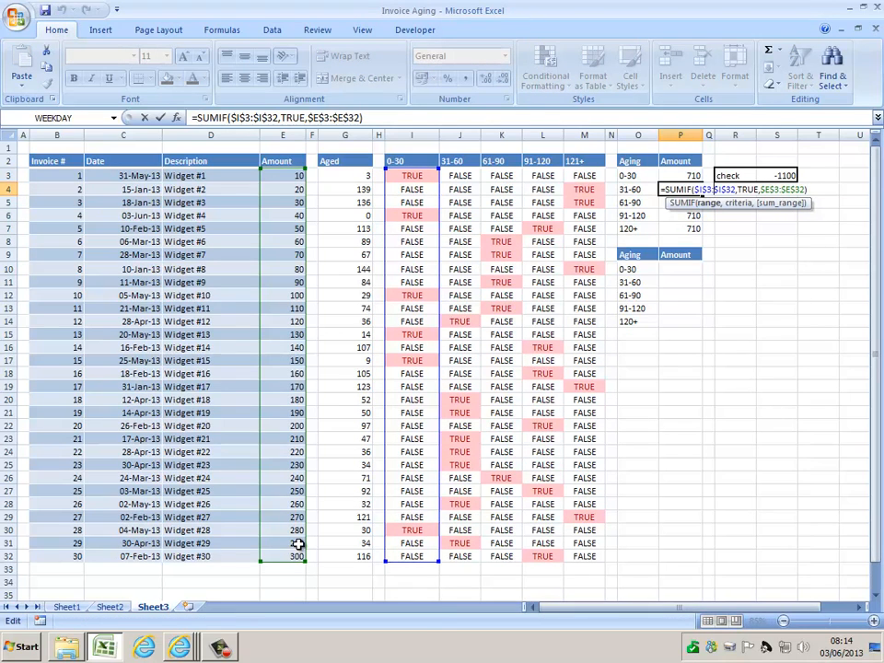
key("BackSpace")
type("j")
key("Right")
key("Right")
key("Right")
key("Right")
key("Right")
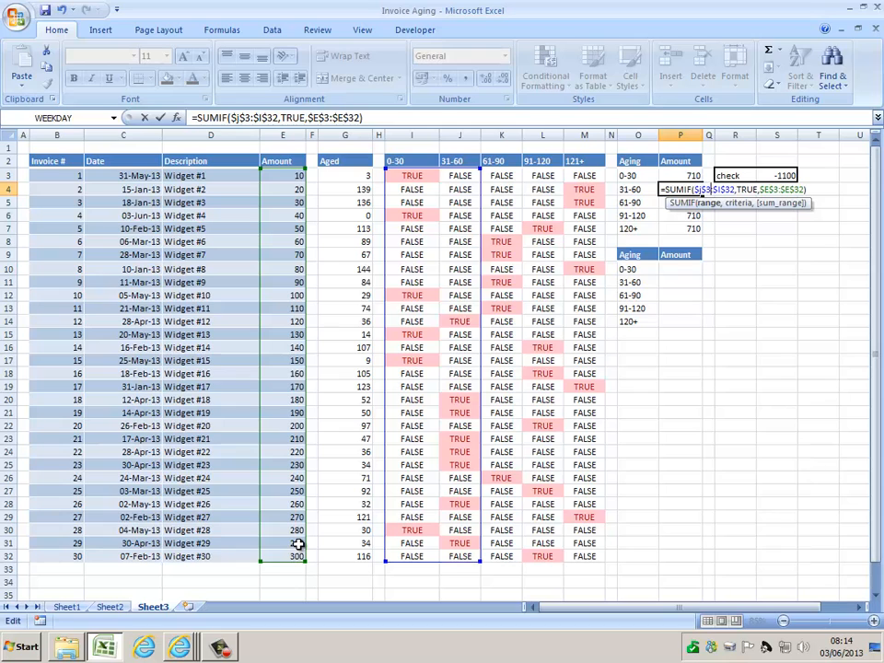
key("BackSpace")
type("j")
key("Return")
- Change the test range in the 61-90 SUMIF formula in P5 to $K$3:$K$32
key("F2")
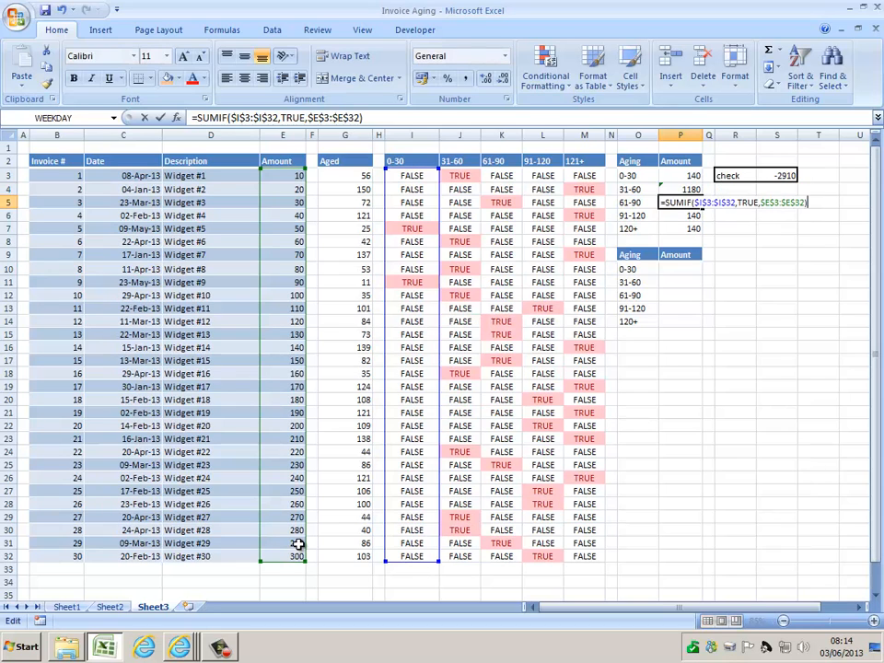
key("Left")
key("Left")
key("Left")
key("Left")
key("Left")
key("Left")
key("Left")
key("Left")
key("Left")
key("Left")
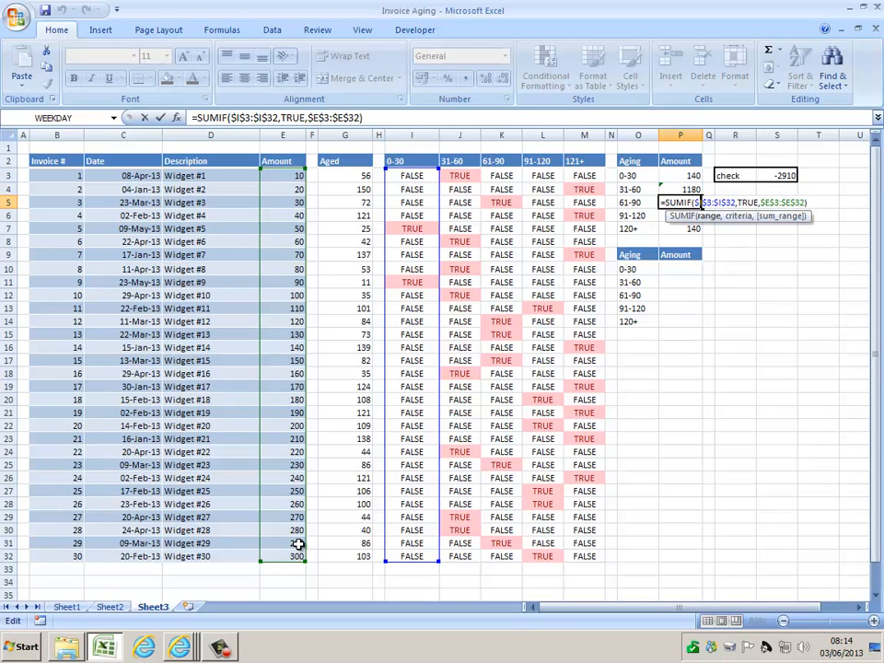
key("BackSpace")
type("k")
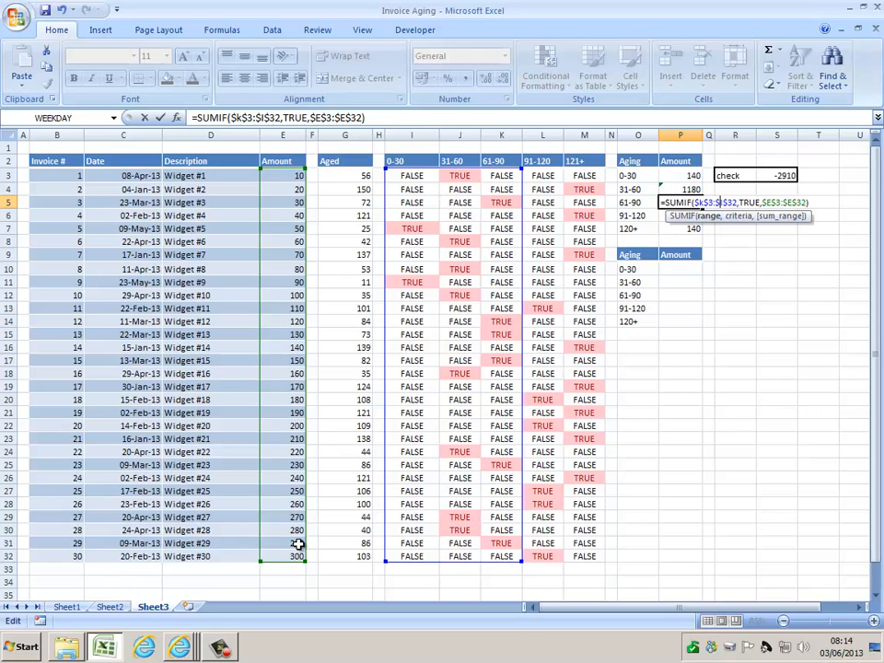
key("Return")
- Change the test range in the 91-120 SUMIF formula in P6 to $K$3:$K$32
key("F2")
key("Left")
key("Left")
key("Left")
key("Left")
key("Left")
key("Left")
key("Left")
key("Left")
key("Left")
key("Left")
key("Left")
key("Left")
key("Left")
key("Left")
key("Left")
key("Left")
key("Left")
key("Left")
key("Left")
key("Left")
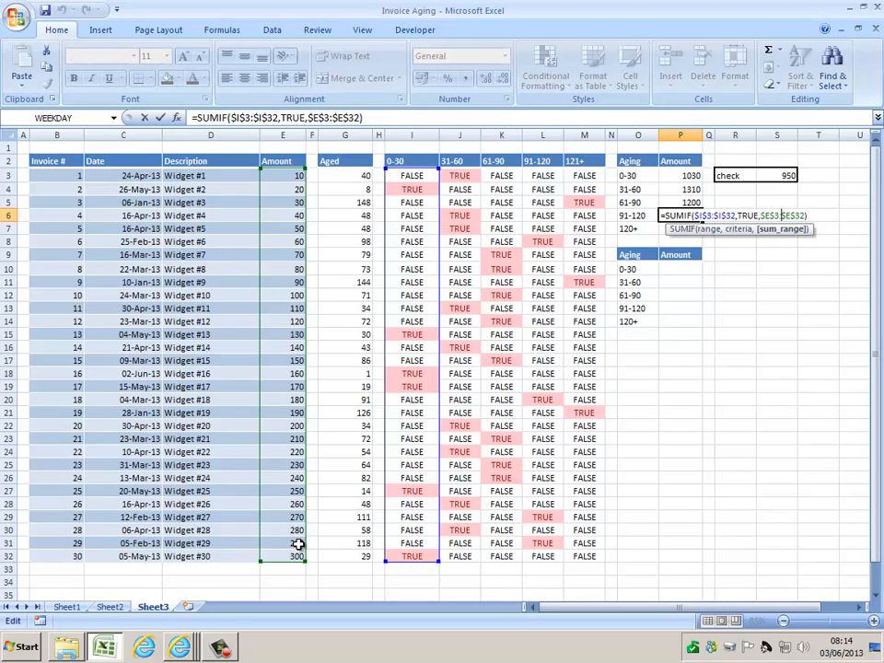
key("BackSpace")
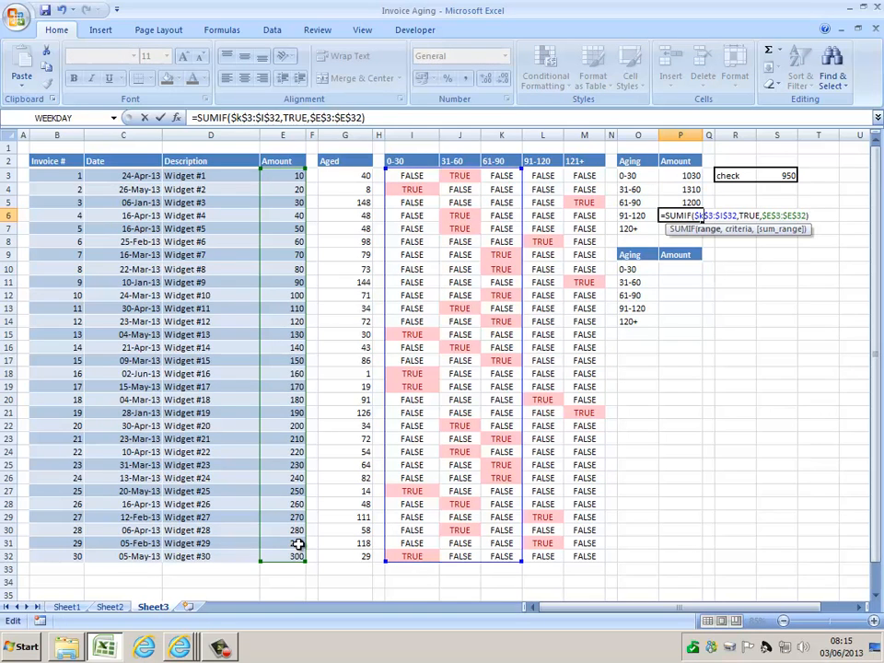
type("k")
key("Return")
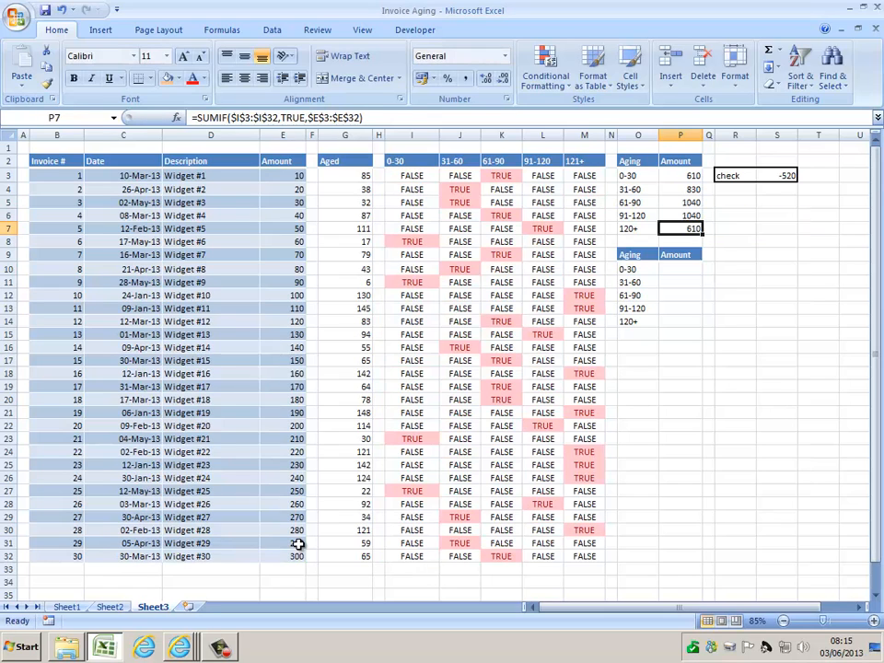
- Change the test range in the 120+ SUMIF formula in P7 to $K$3:$K$32
key("F2")
key("Left")
key("Left")
key("Left")
key("Left")
key("Left")
key("Left")
key("Left")
key("Left")
key("Left")
key("Left")
key("Left")
key("Left")
key("Left")
key("Left")
key("Left")
key("Left")
key("Left")
key("Left")
key("Left")
key("Left")
key("BackSpace")
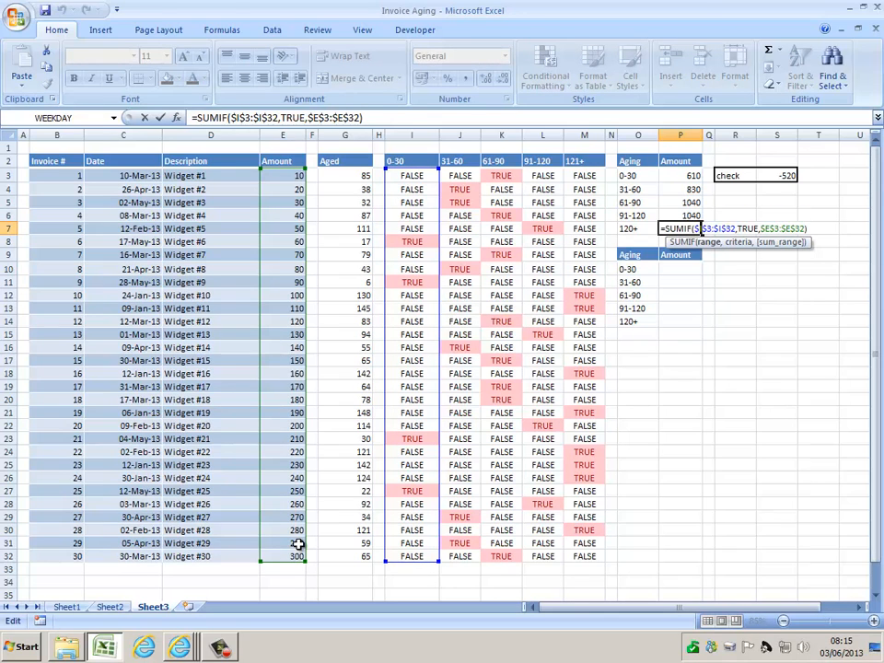
type("k")
key("Right")
key("Right")
key("Right")
key("Right")
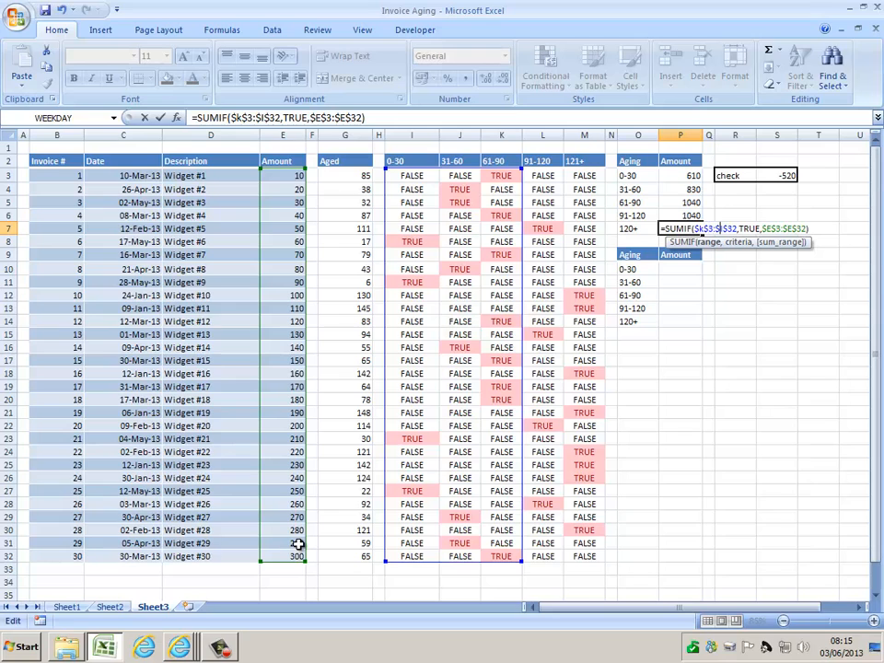
key("Delete")
type("k")
key("Return")
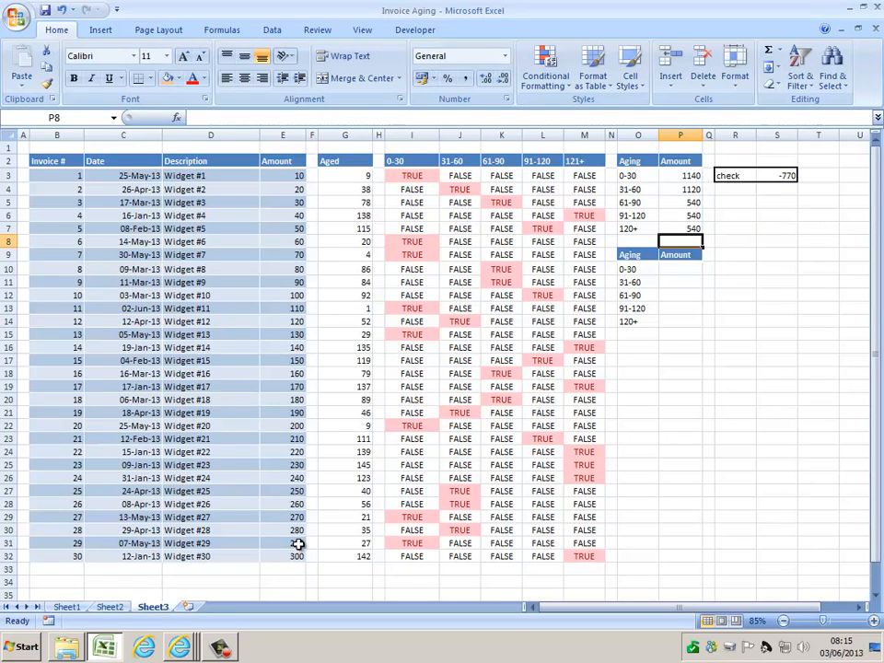
- Correct the test range in the 91-120 SUMIF formula in P6 to $L$3:$L$32
key("Up")
key("Up")
key("Up")
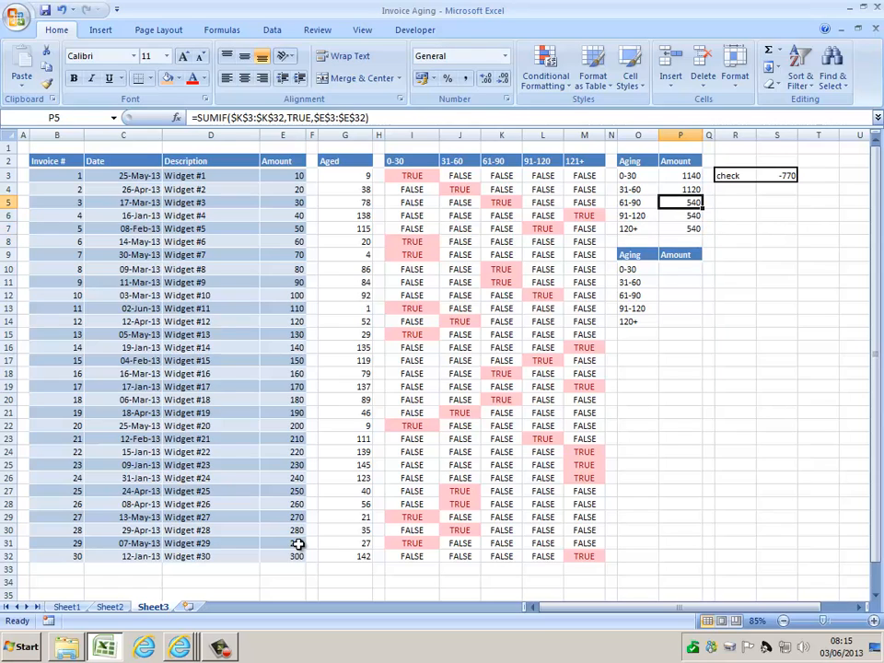
key("Down")
key("F2")
key("Left")
key("Left")
key("Left")
key("Left")
key("Left")
key("Left")
key("Left")
key("Left")
key("Left")
key("Left")
key("Left")
key("Left")
key("Left")
key("Left")
key("Left")
key("Left")
key("Left")
key("Left")
key("Left")
key("Left")
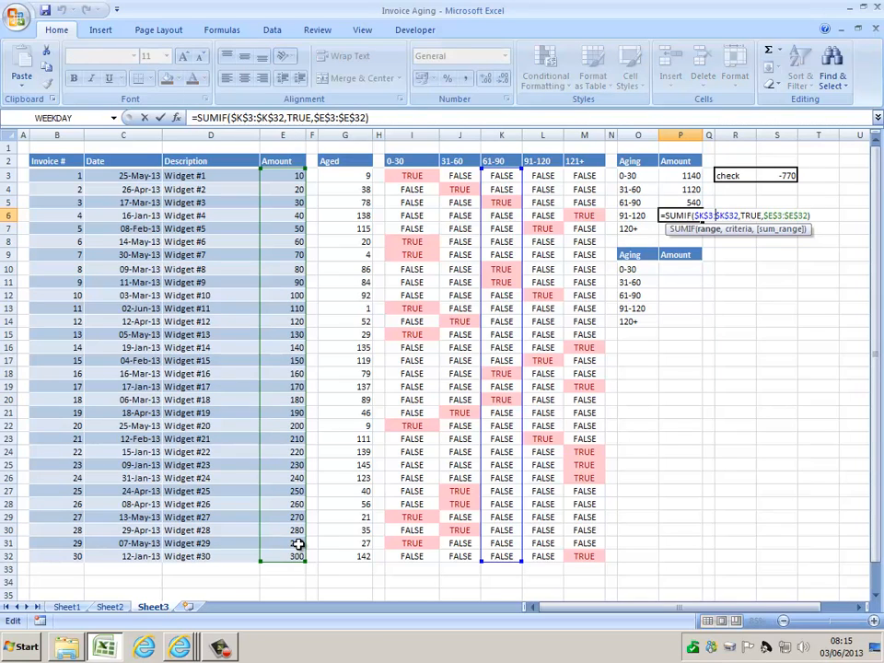
key("Left")
key("shift+Left")
type("l")
key("Right")
key("Right")
key("Right")
key("Right")
key("Right")
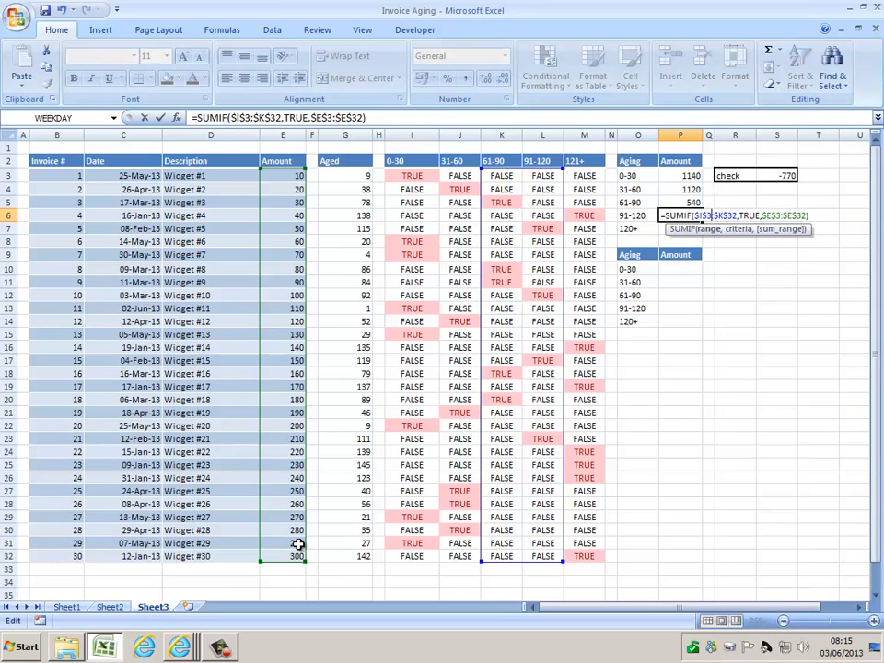
key("shift+Left")
type("l")
key("Return")
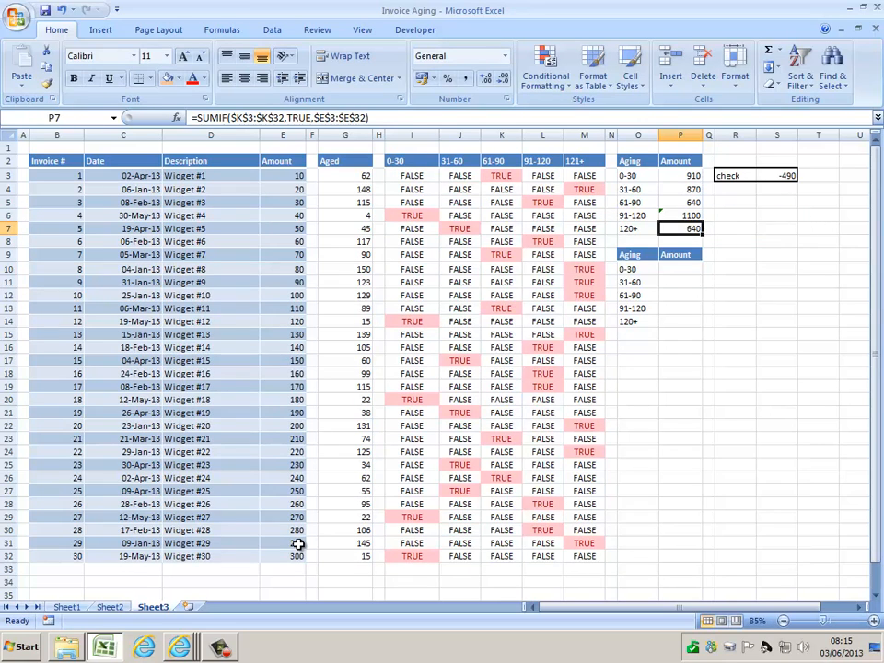
- Change the test range in the 120+ SUMIF formula in P7 to $L$3:$L$32
key("F2")
key("Left")
key("Left")
key("Left")
key("Left")
key("Left")
key("Left")
key("Left")
key("Left")
key("Left")
key("Left")
key("Left")
key("Left")
key("Left")
key("Left")
key("Left")
key("Left")
key("Left")
key("Left")
key("shift+Left")
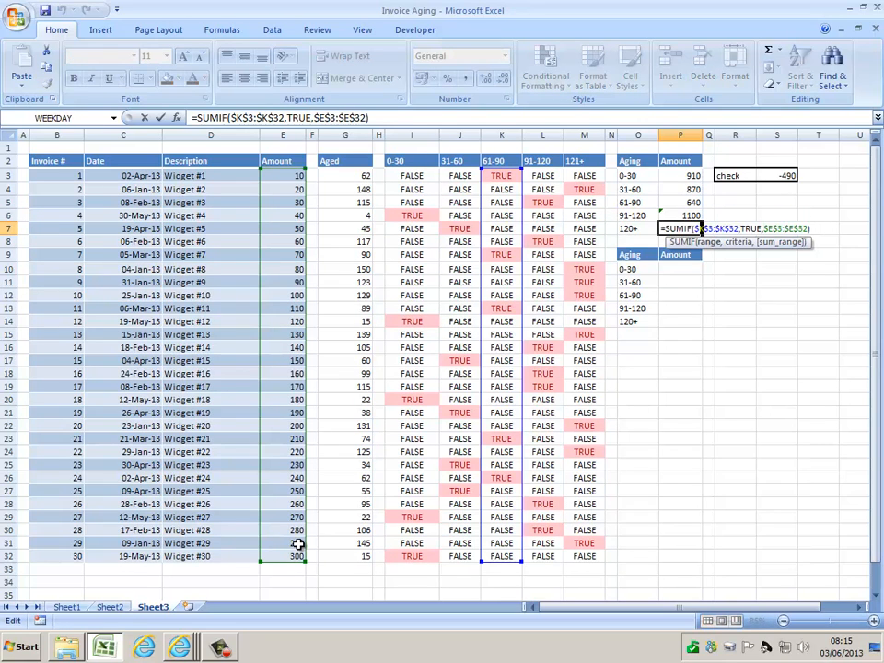
type("l")
key("Right")
key("Right")
key("Right")
key("Right")
key("Right")
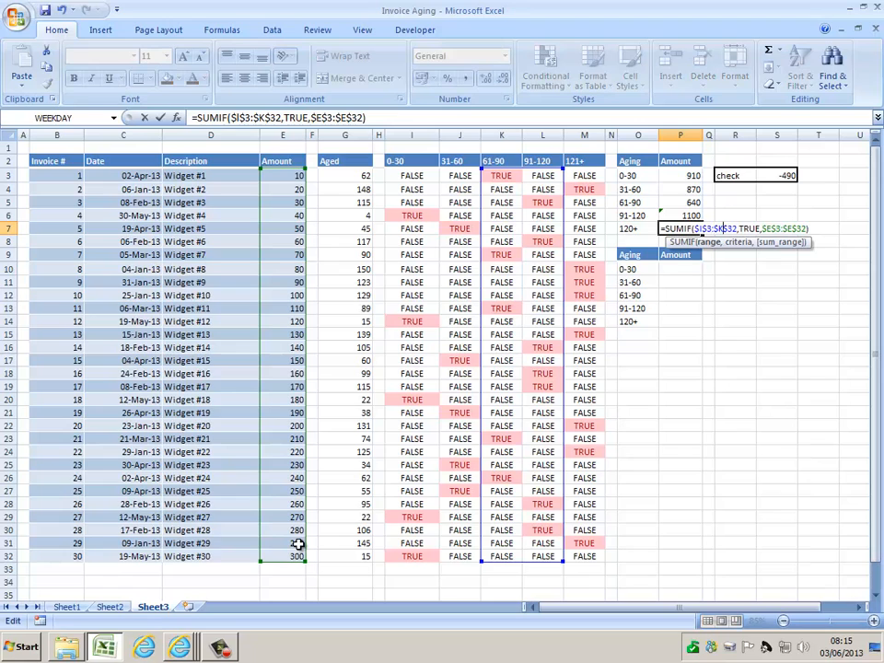
key("shift+Left")
type("l")
key("Return")
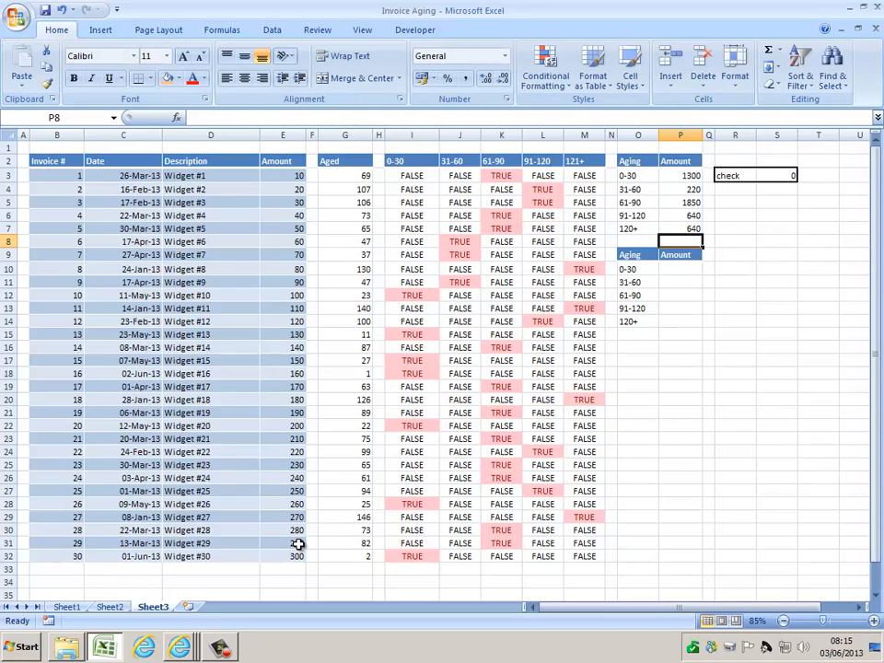
- Examine the check cell S3 that compares the bucket totals with the invoice amounts
key("Up")
key("Up")
key("Up")
key("Up")
key("Up")
key("Right")
key("Right")
key("Right")
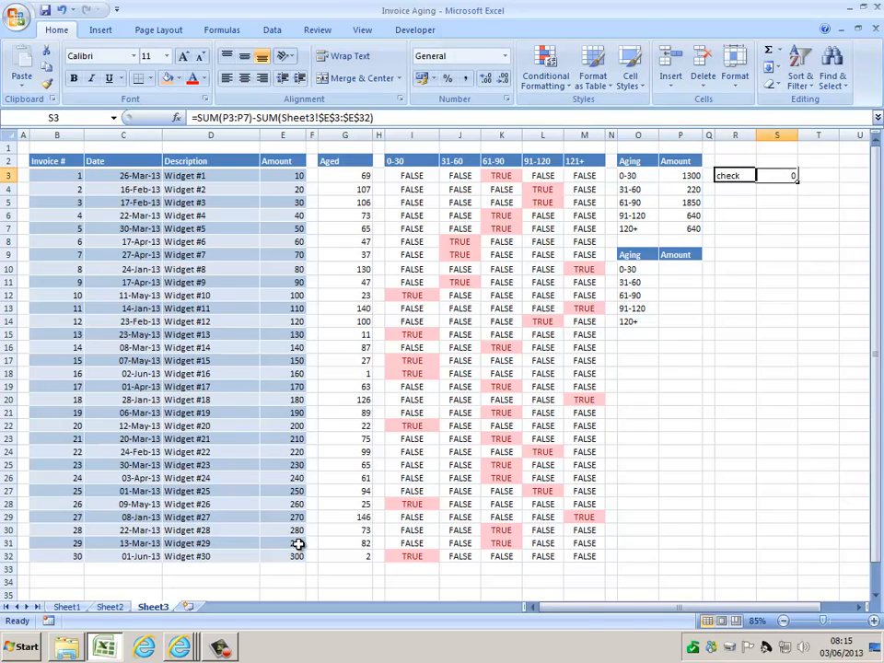
- Compare the sum of the bucket totals in P3:P7 with the sum of the invoice amounts in E3:E32
key("Left")
key("Left")
key("Left")
key("shift+Down")
key("shift+Down")
key("shift+Down")
key("shift+Down")
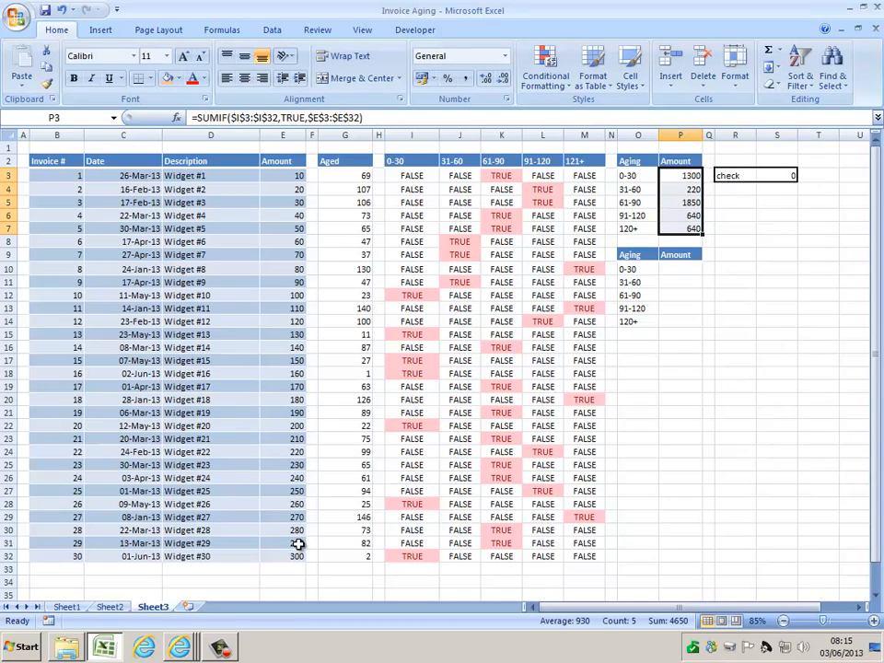
left_click(267, 181)
key("ctrl+shift+Down")
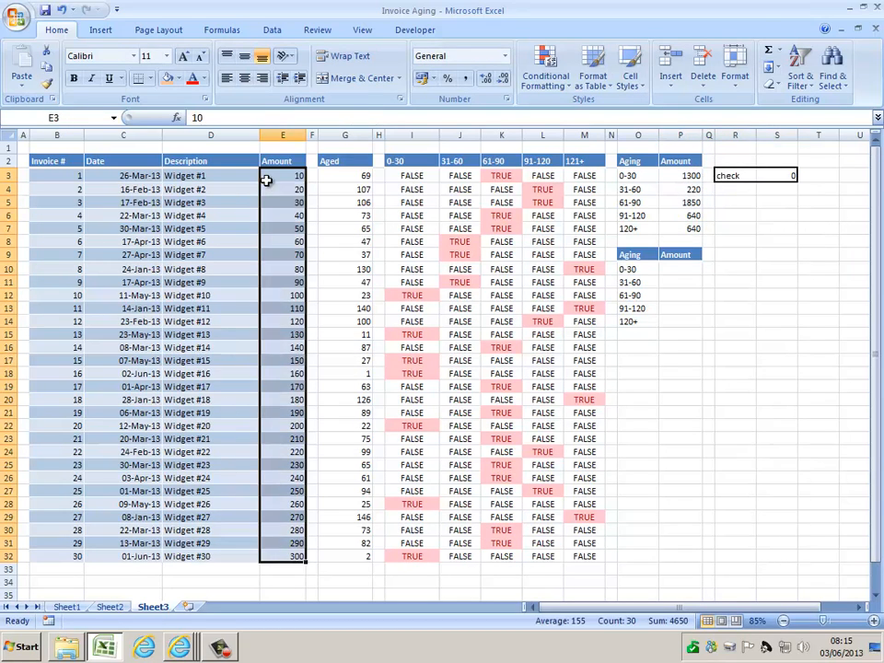
- Review the SUMIF bucket amounts in P3:P7, down to the empty second aging table
key("Right")
key("Right")
key("Right")
key("Right")
key("Right")
key("Right")
key("Right")
key("Right")
key("Right")
key("Right")
key("Right")
key("Right")
key("Right")
key("Left")
key("Down")
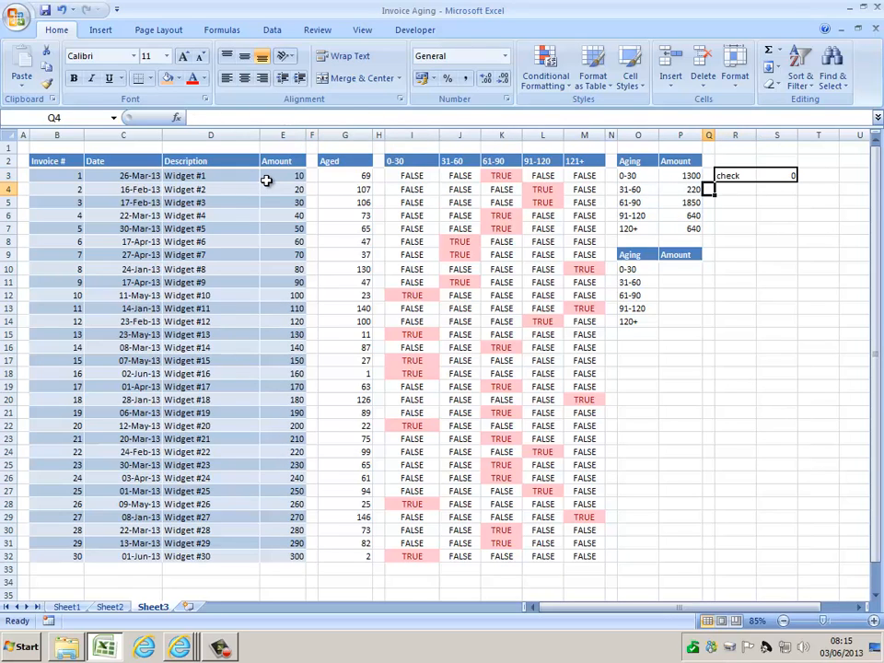
key("Up")
key("Left")
key("Down")
key("Down")
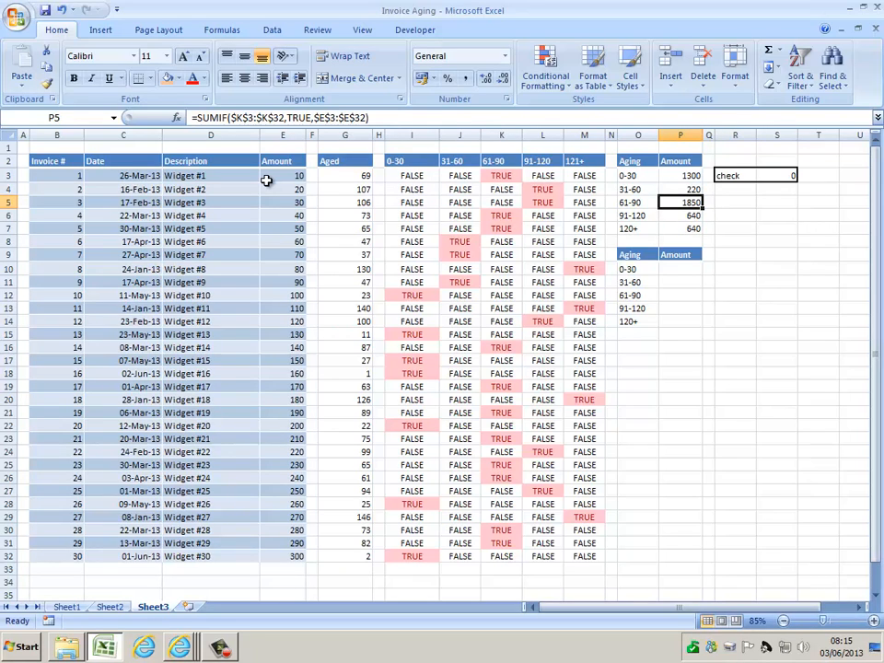
key("Down")
key("Down")
key("Down")
key("Down")
key("Down")
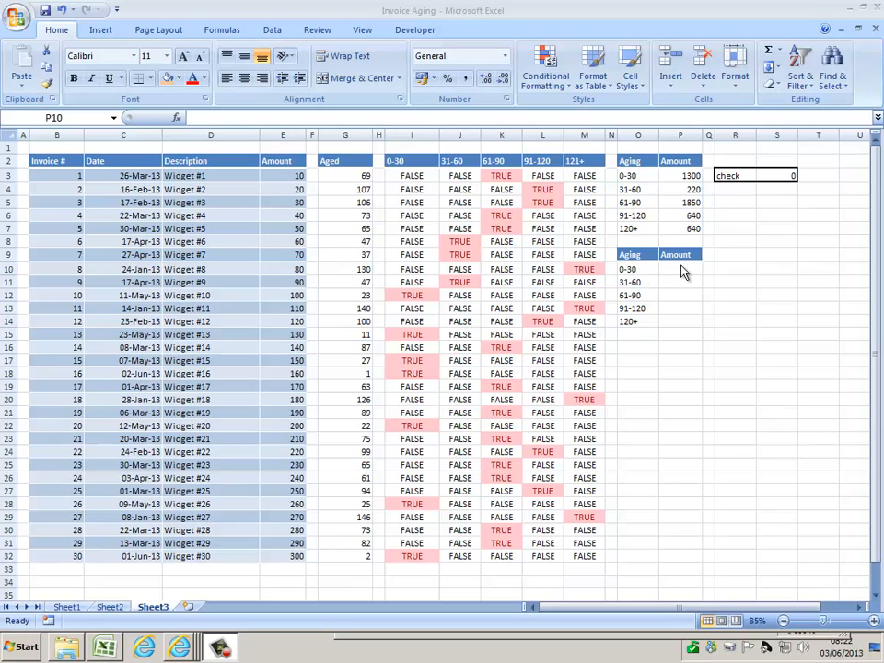
- Start the 0-30 formula in P10 as =today()-C3:C32, preview its evaluated array, and restore the formula text
left_click(686, 276)
left_click_drag(687, 321, 682, 267)
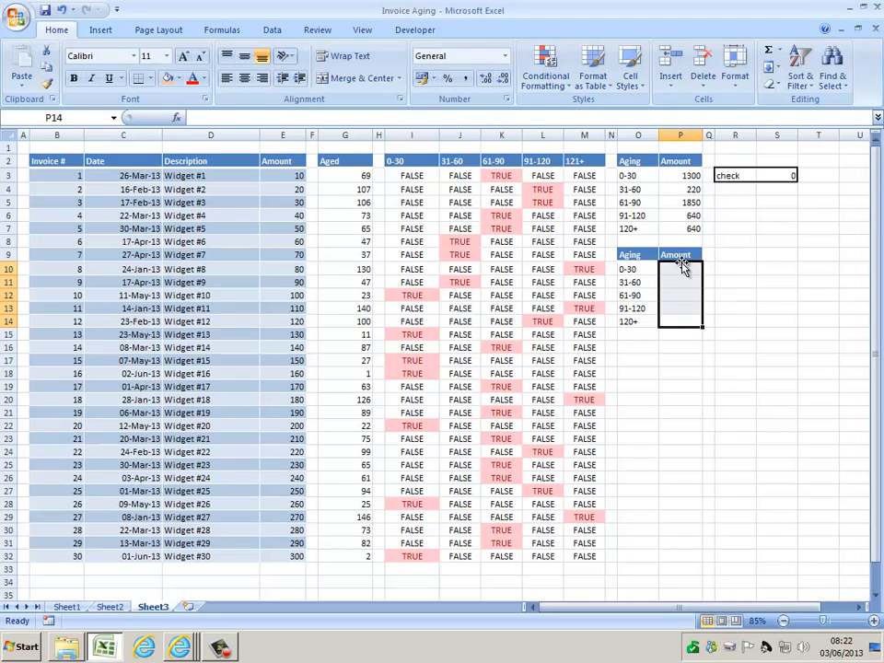
left_click(681, 267)
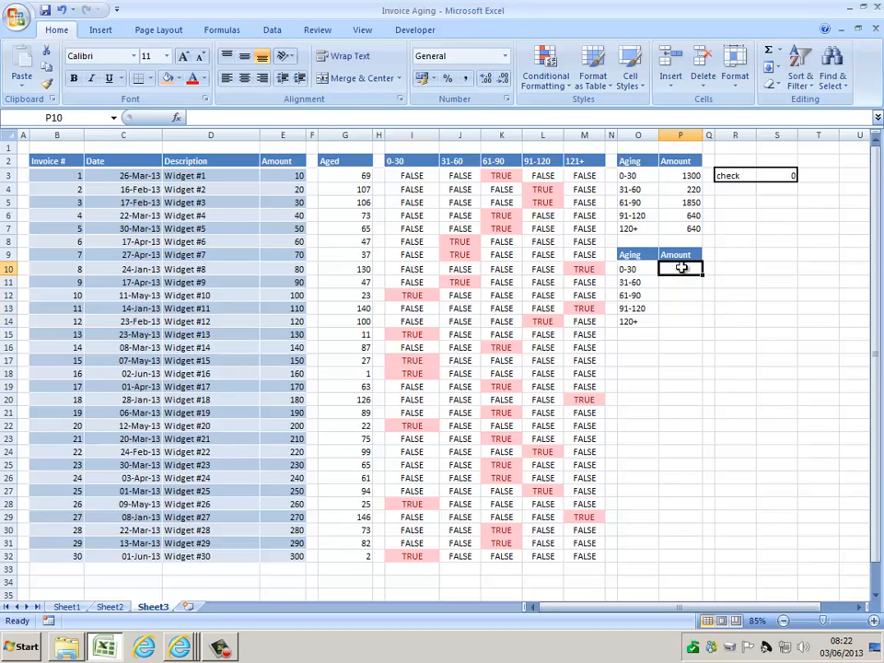
type("=")
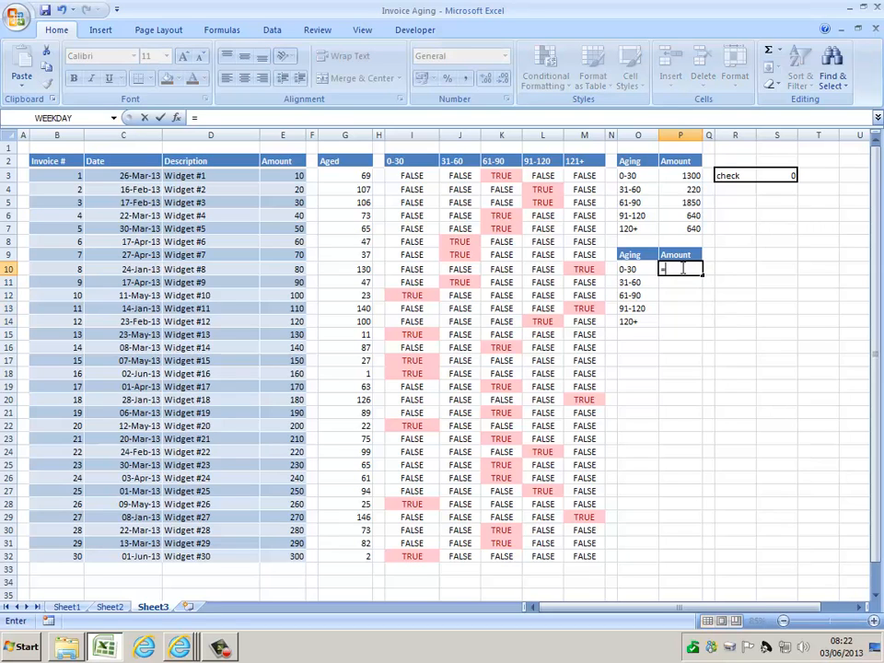
type("t")
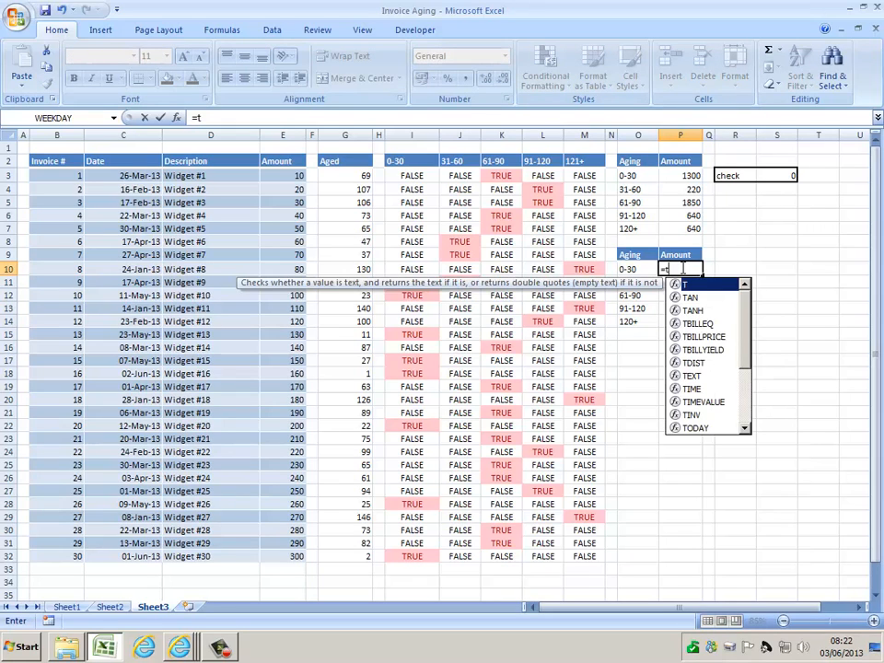
type("oday()")
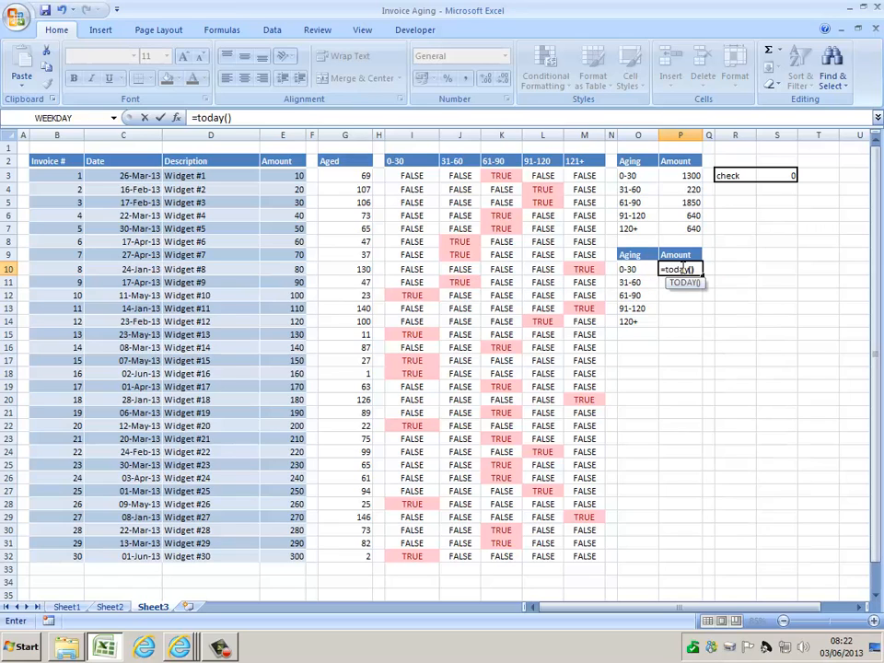
type("-")
left_click_drag(112, 175, 122, 566)
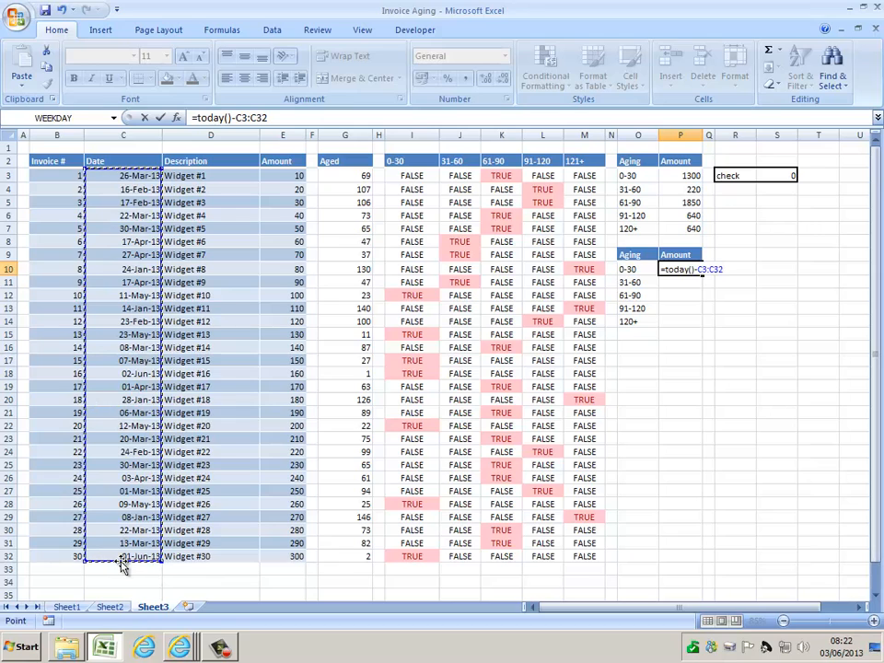
key("F9")
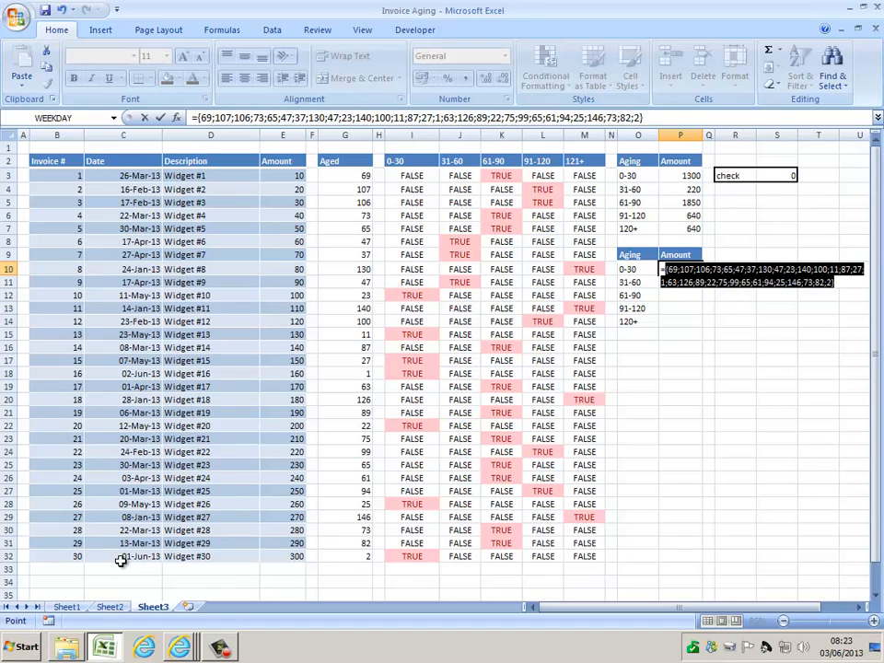
key("ctrl+z")
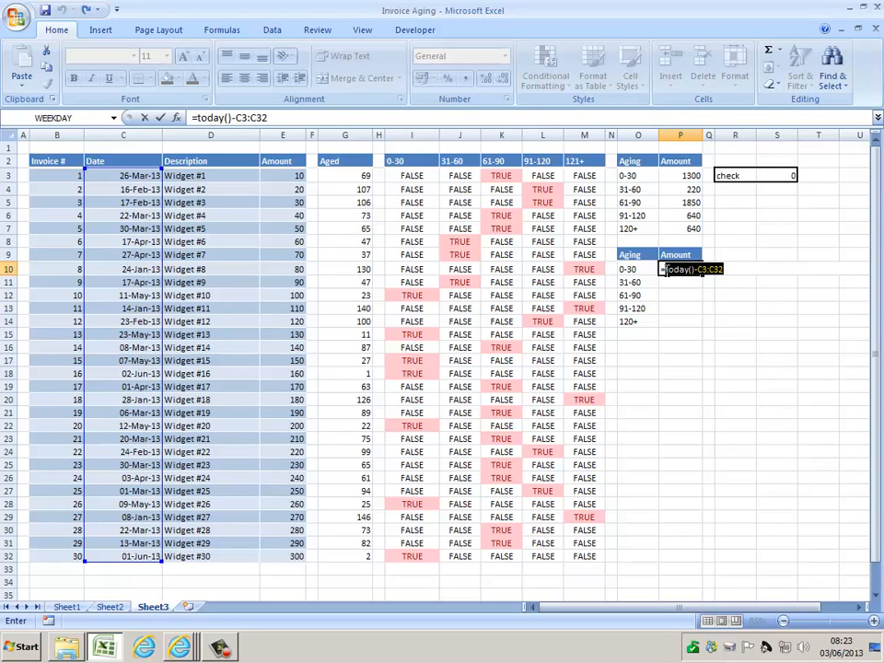
- Extend the P10 formula to =(today()-C3:C32)<=30, preview its evaluated array, and restore the formula text
left_click(662, 268)
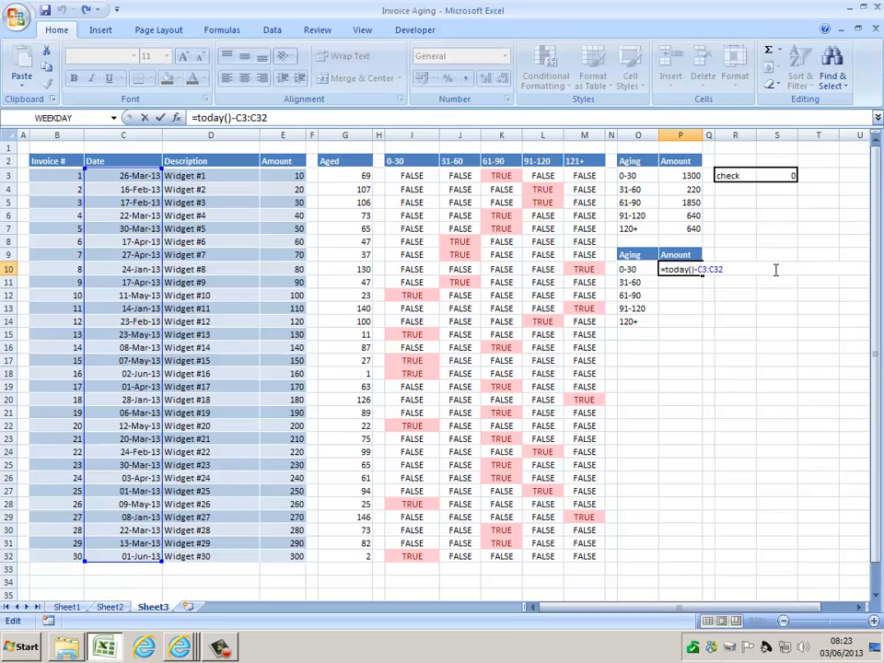
type("(")
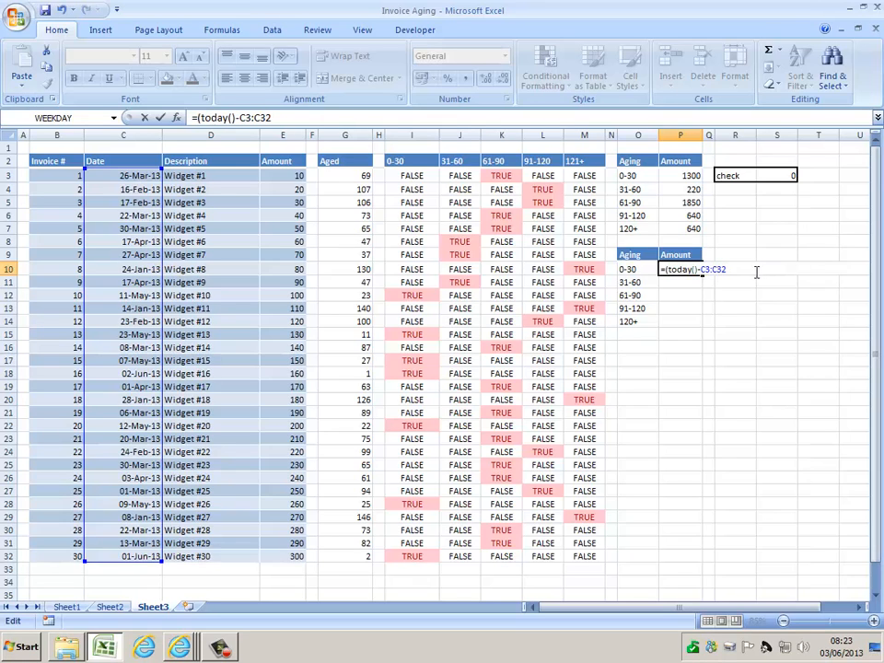
type(")<=30")
key("F9")
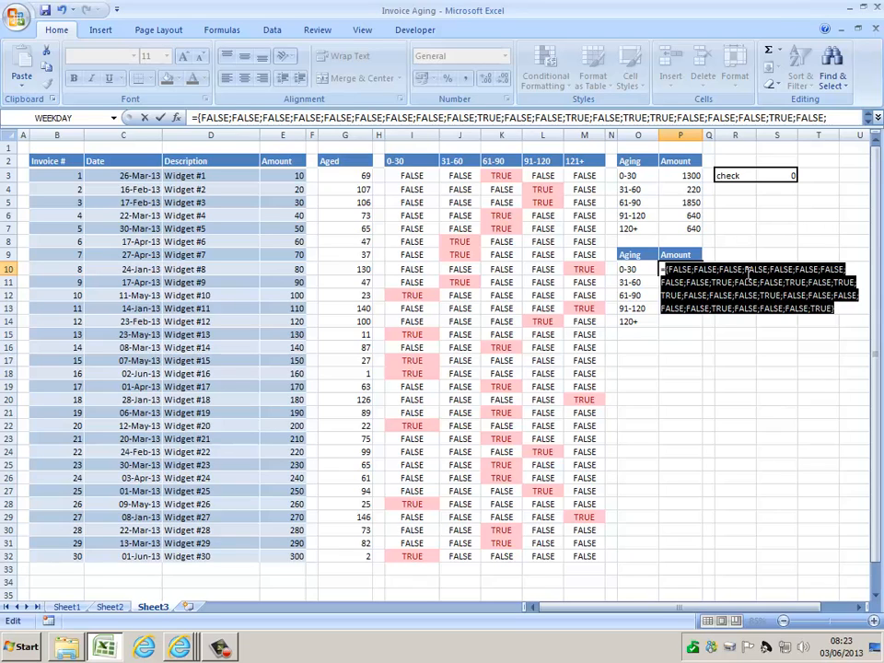
key("ctrl+z")
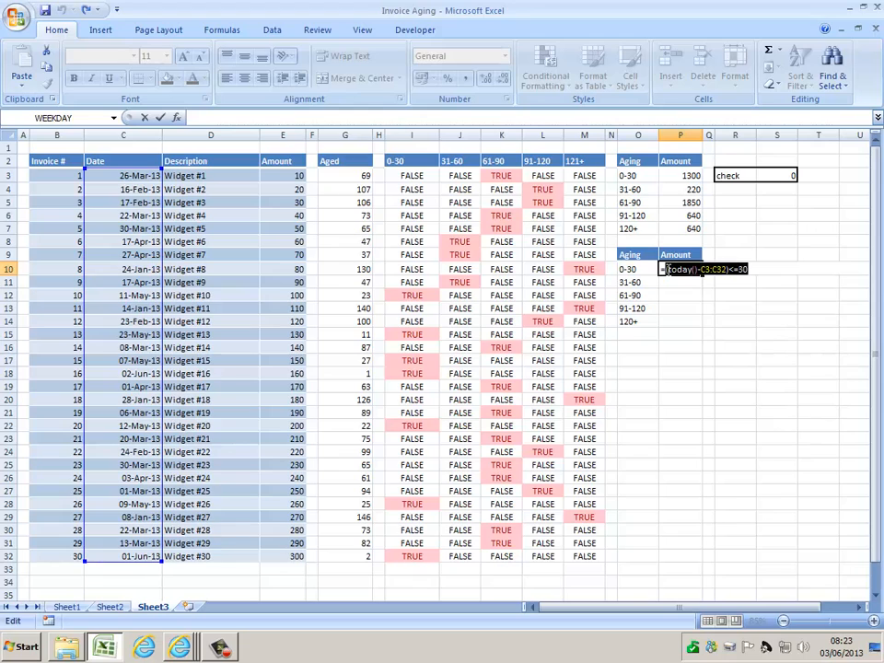
- Convert the P10 test to numbers as =--((today()-C3:C32)<=30), preview its evaluated array, and restore the formula text
left_click(663, 269)
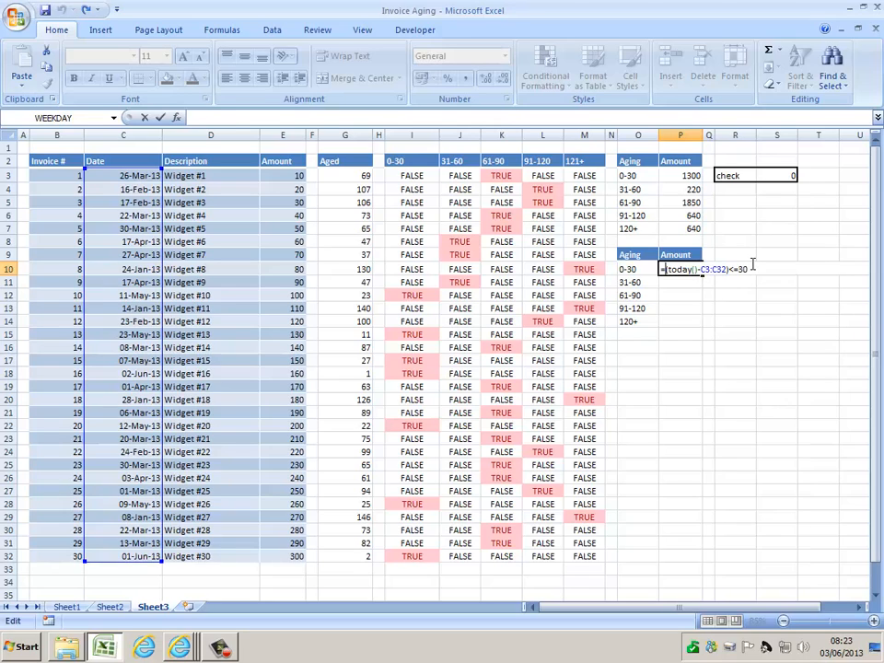
type("--(")
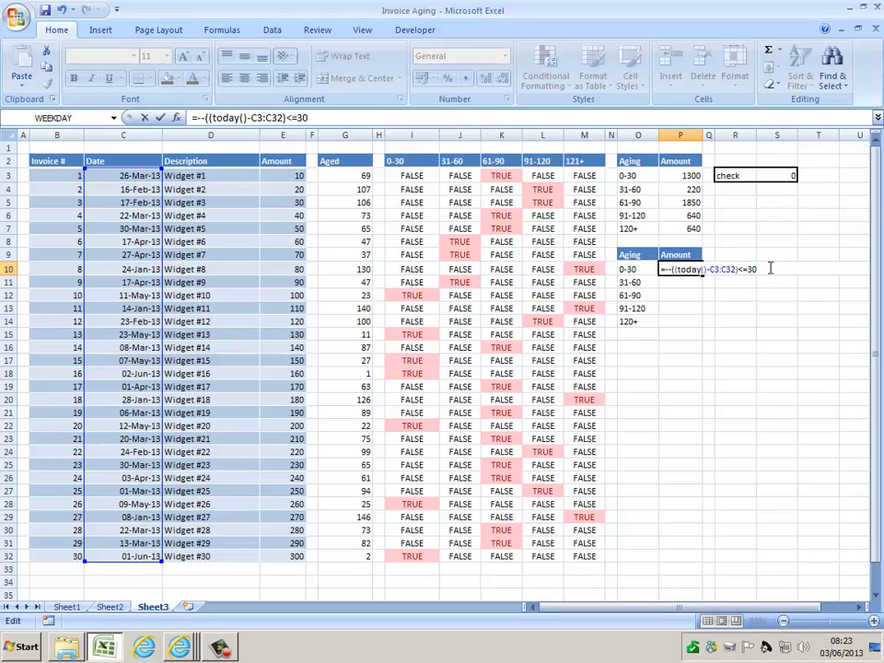
type(")")
key("F9")
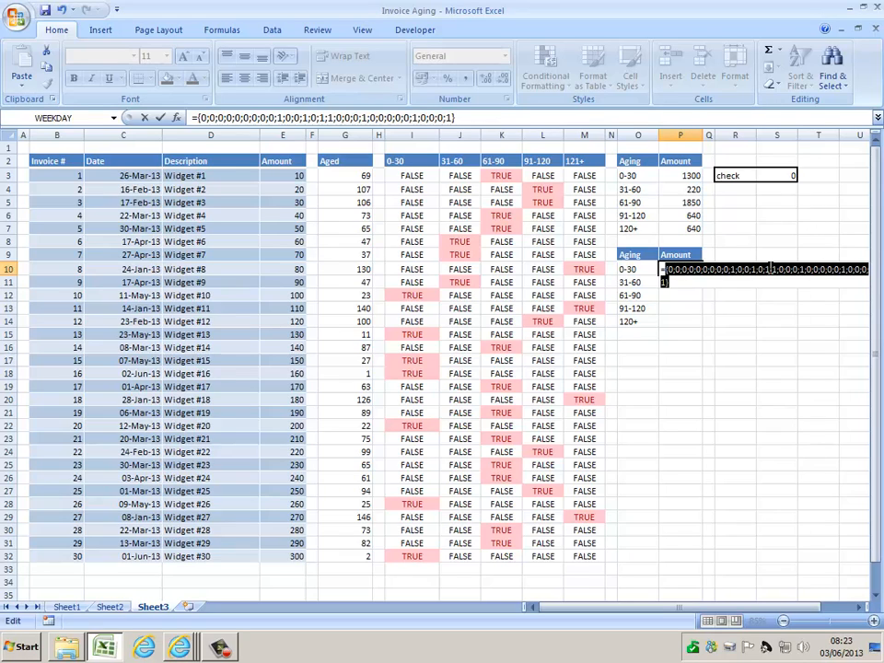
key("ctrl+z")
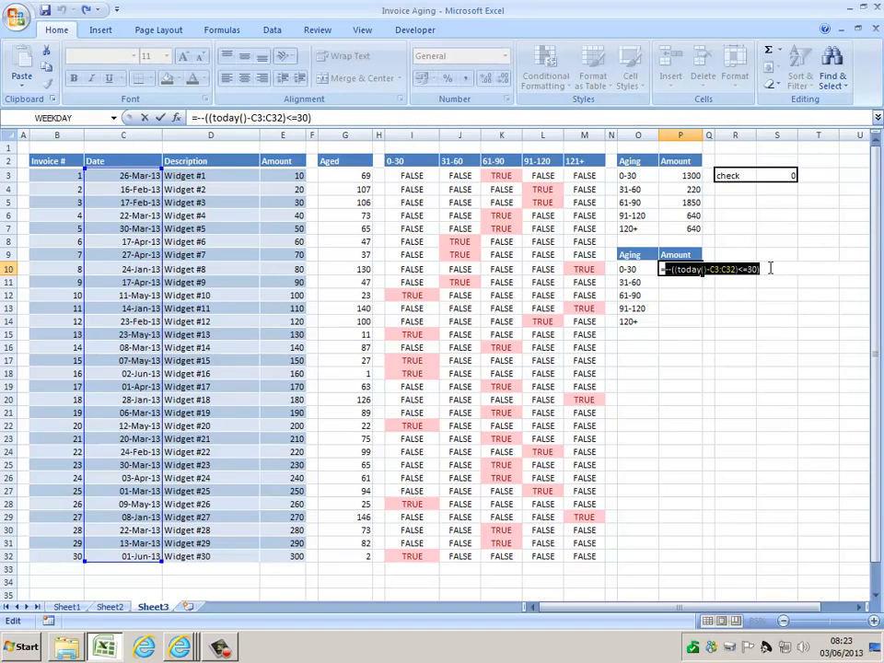
- Complete P10 by wrapping the test in SUMPRODUCT with the invoice amounts E3:E32 as the second array
left_click(664, 273)
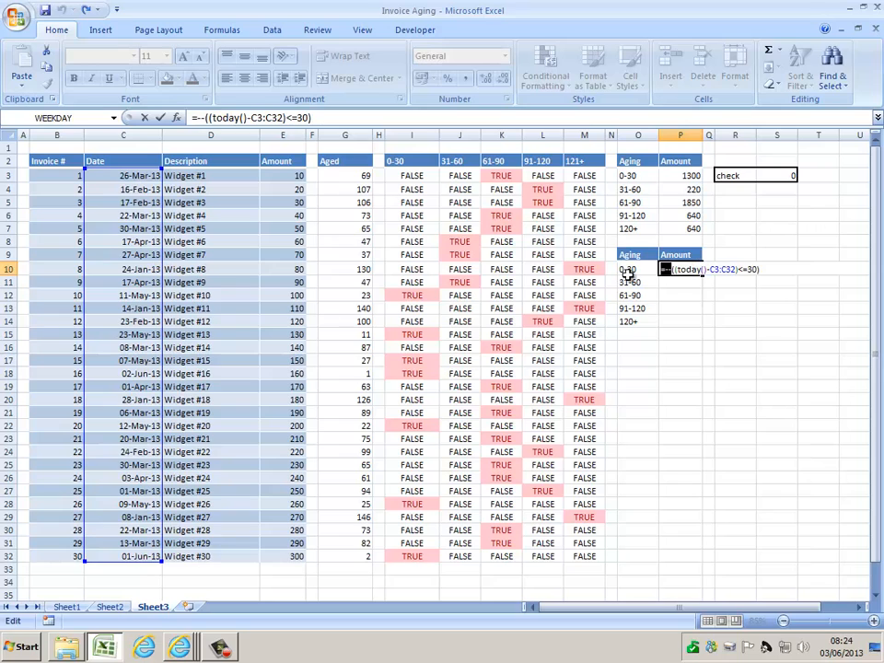
left_click(663, 269)
type("sumproduct(")
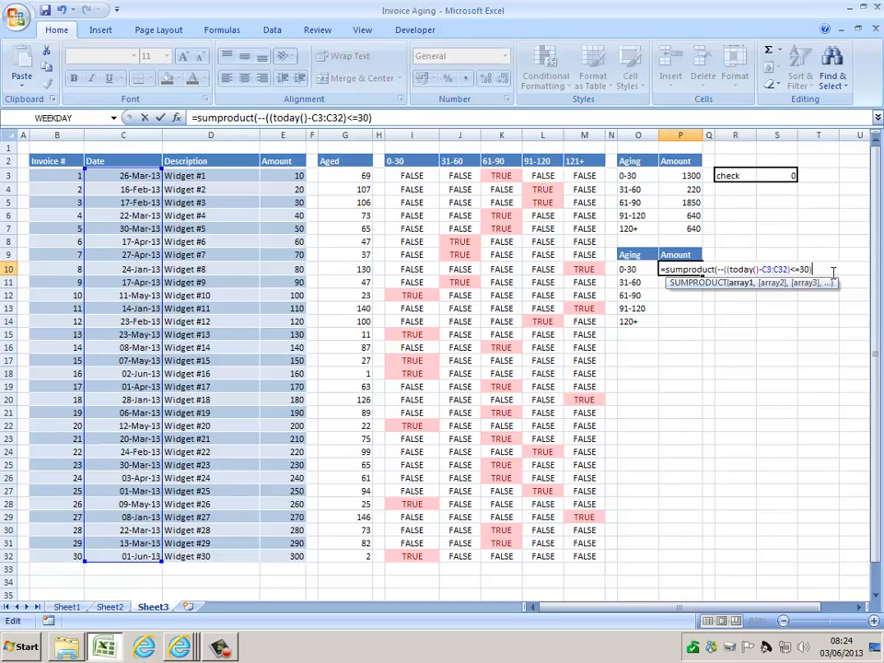
type(",")
left_click_drag(301, 176, 310, 554)
key("Return")
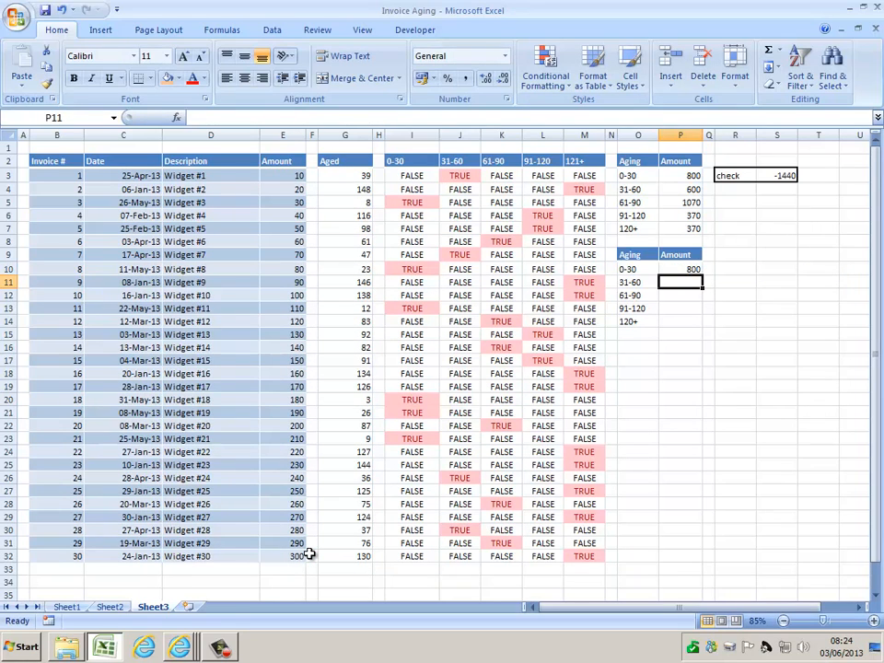
- Correct the test range in the 120+ SUMIF formula in P7 to $M$3:$M$32
left_click(681, 228)
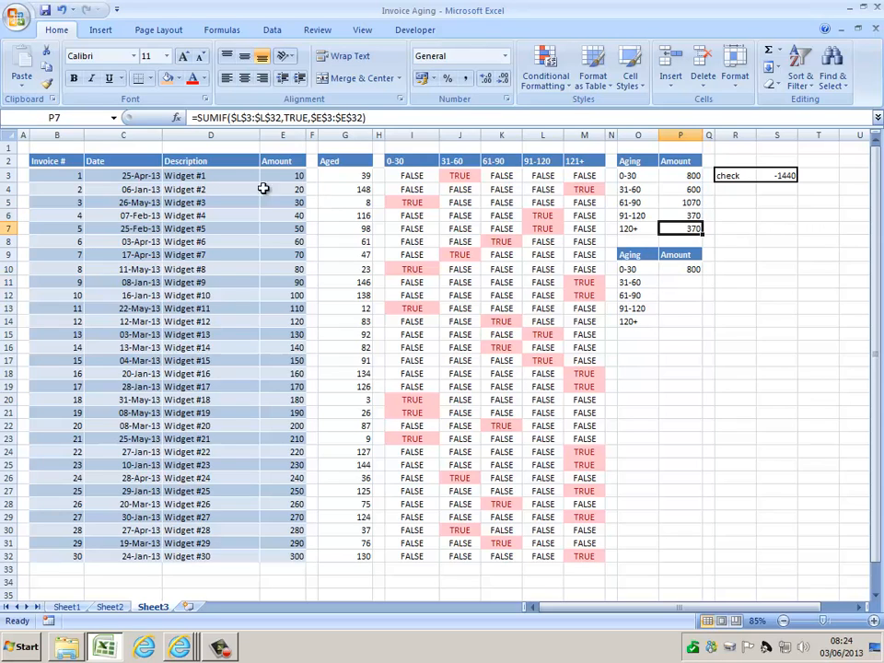
left_click(236, 118)
key("Delete")
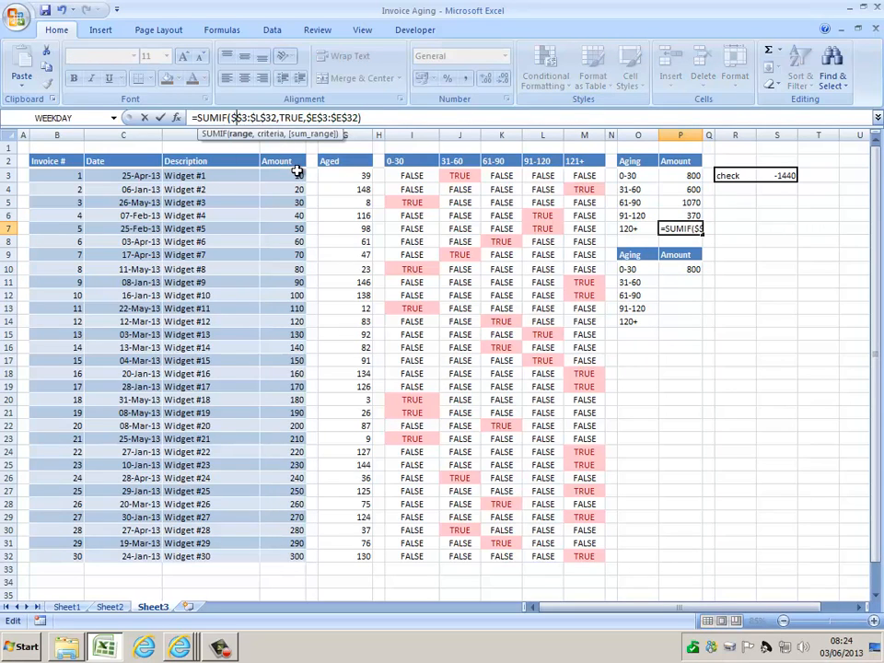
type("m")
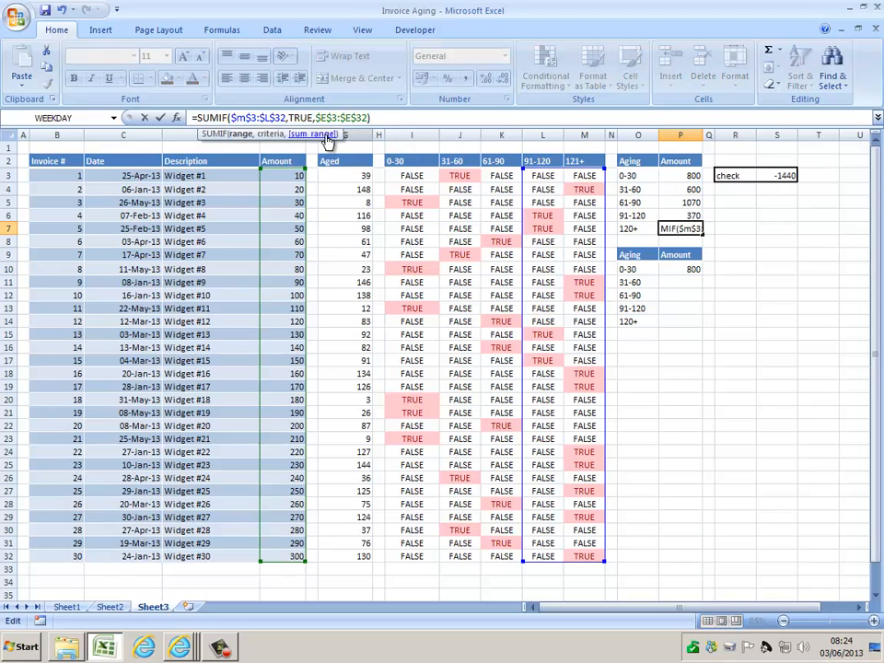
left_click(267, 118)
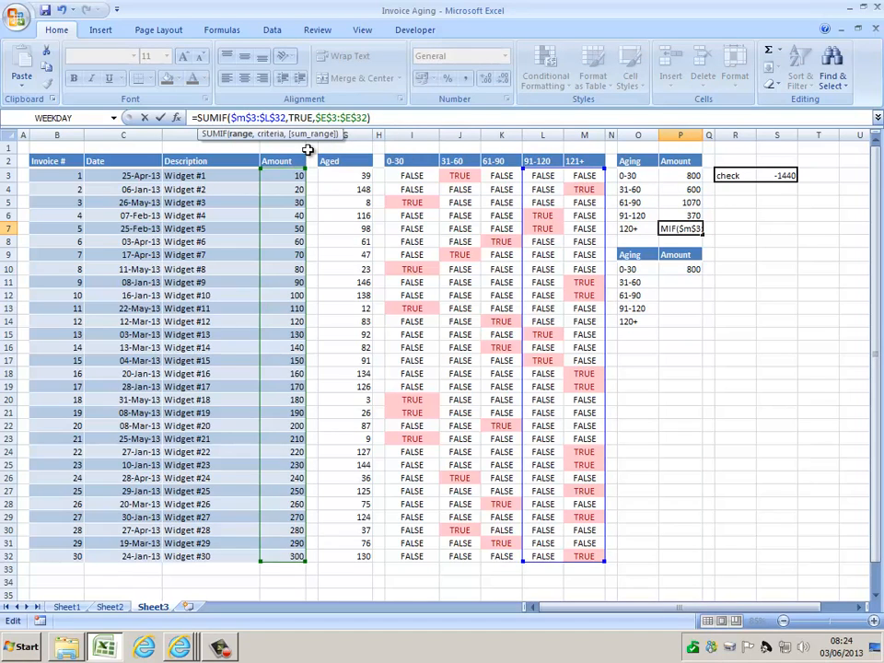
key("Delete")
type("m")
key("Return")
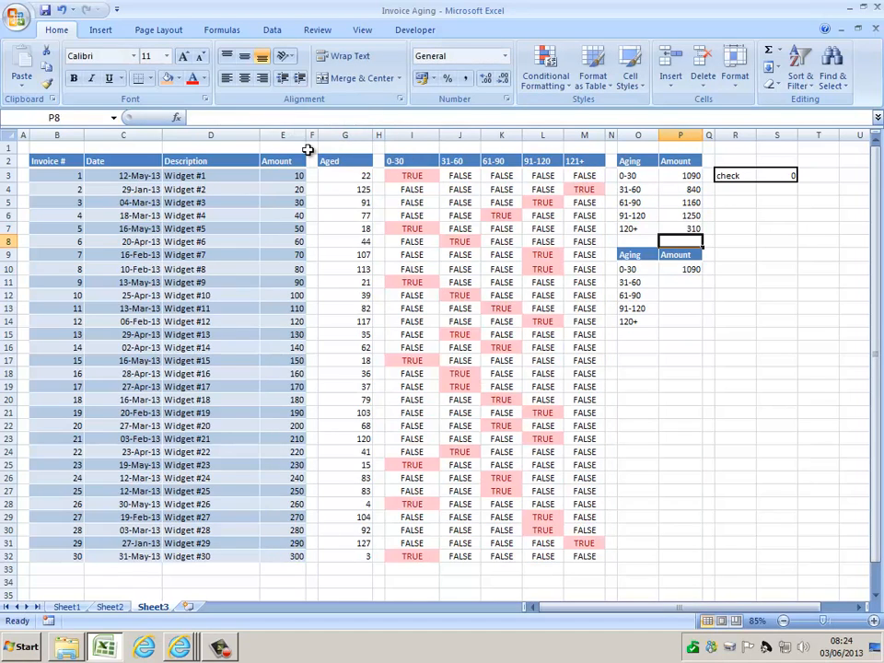
- Start the 31-60 formula in P11 as =today()-C3:C32, preview its evaluated array, and restore the formula text
key("Down")
key("Down")
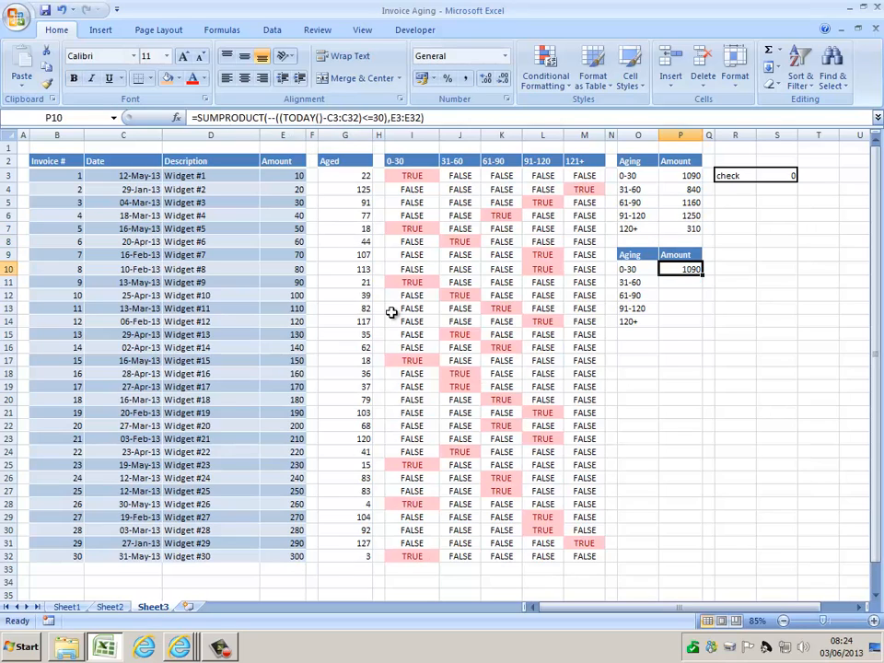
key("Down")
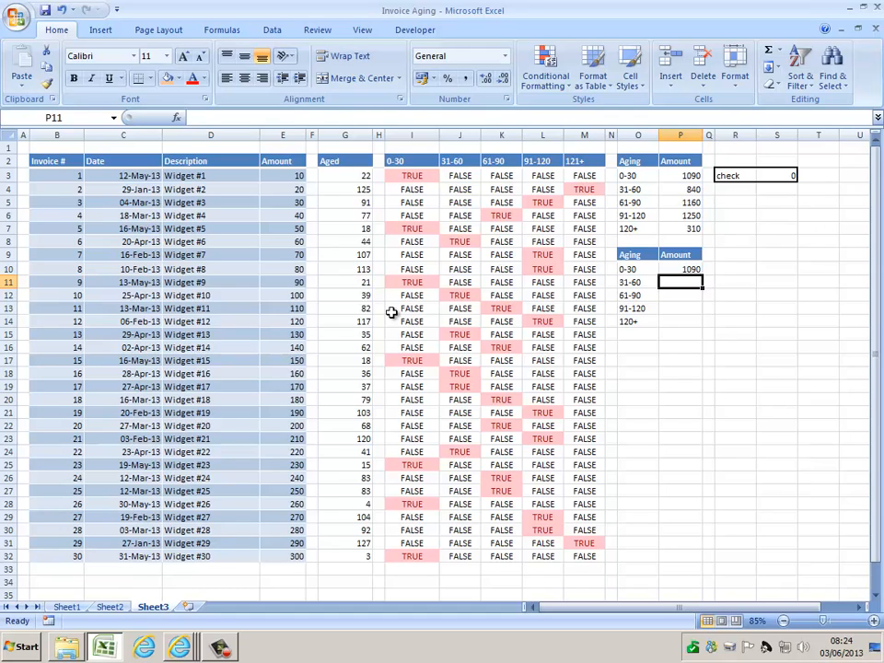
type("=today")
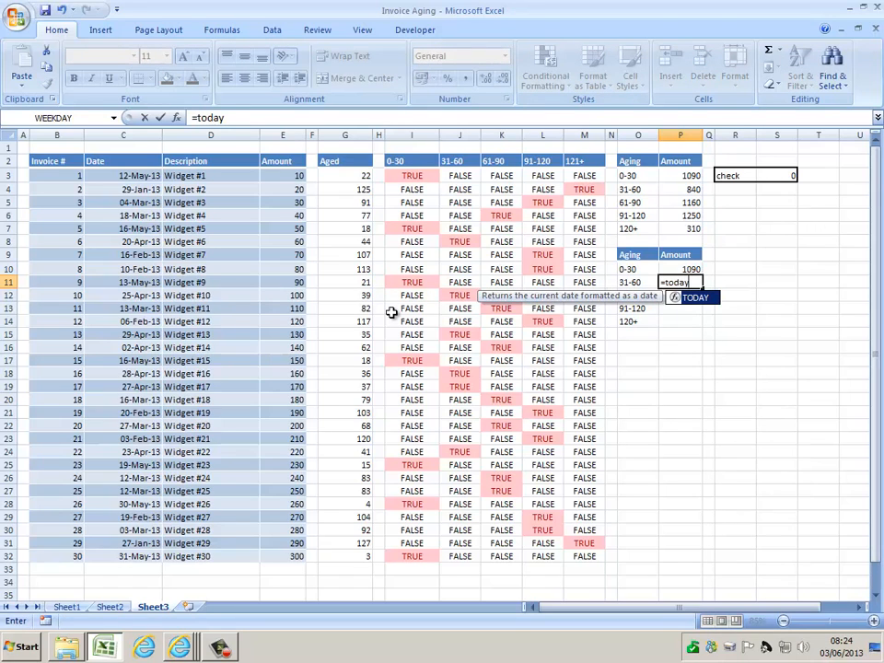
type("()-")
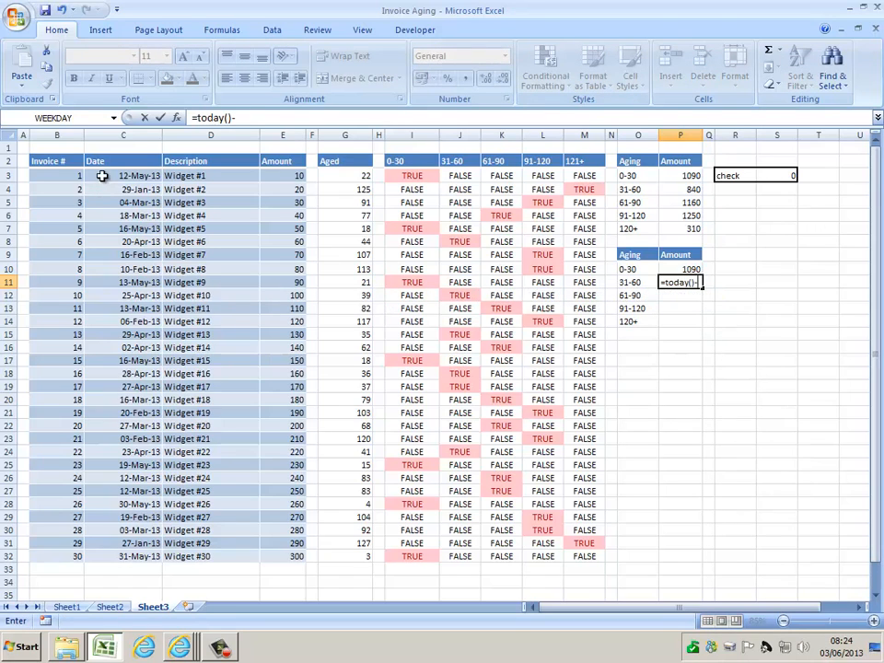
left_click_drag(101, 175, 108, 549)
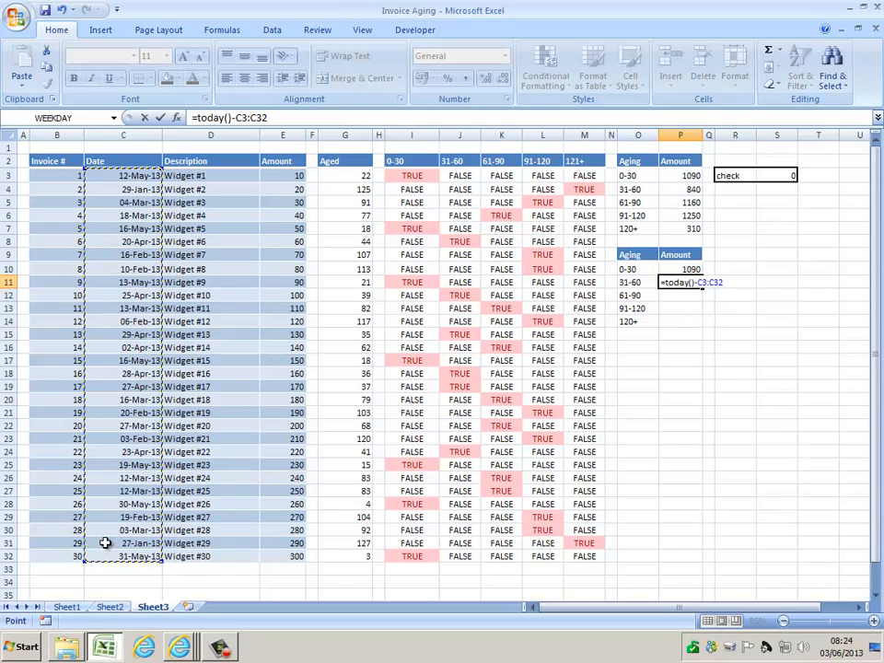
key("F9")
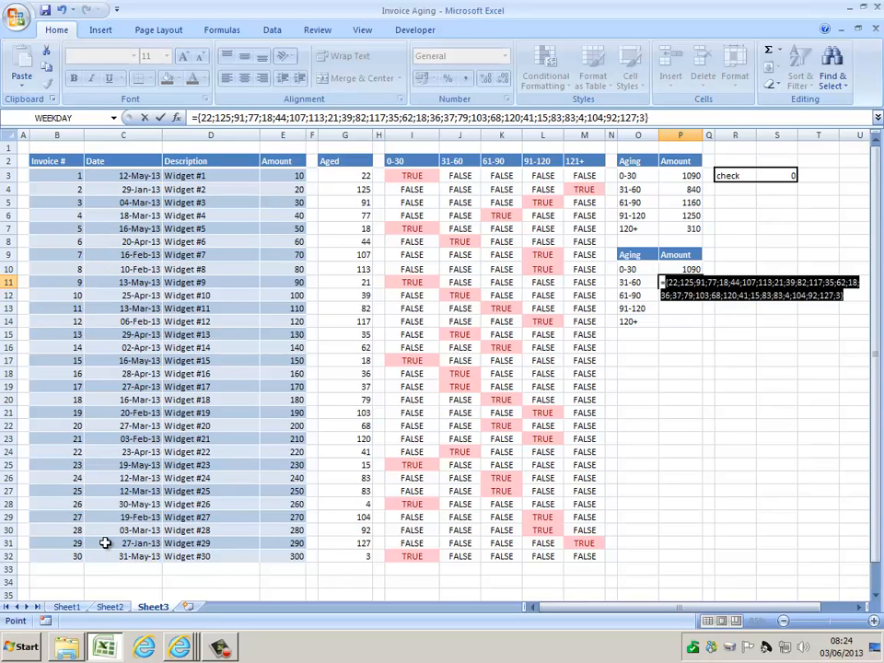
key("ctrl+z")
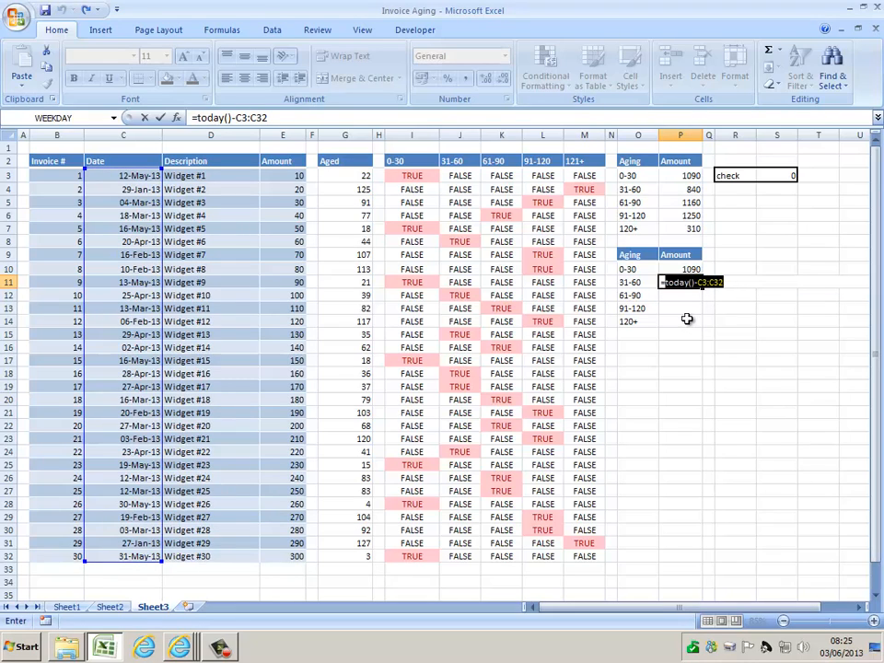
- Extend the P11 formula to =(today()-C3:C32)>=31, preview its evaluated array, and restore the formula text
key("F2")
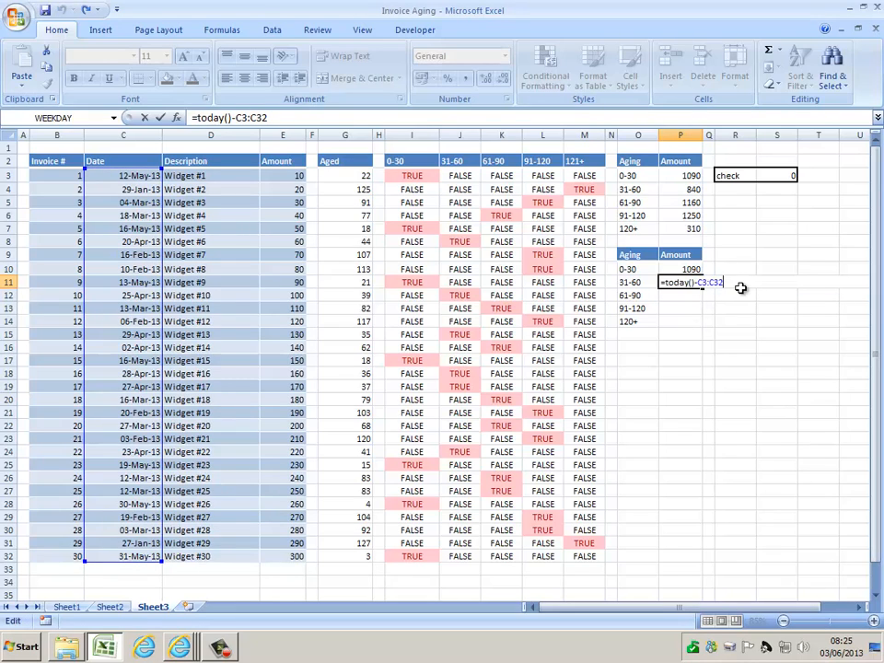
type(")")
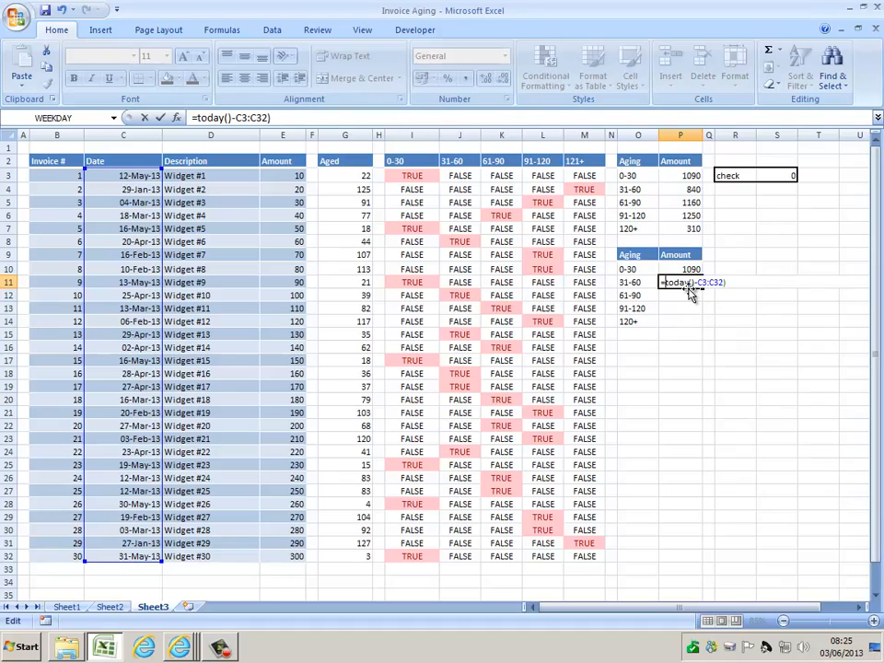
key("Home")
key("Right")
type("(")
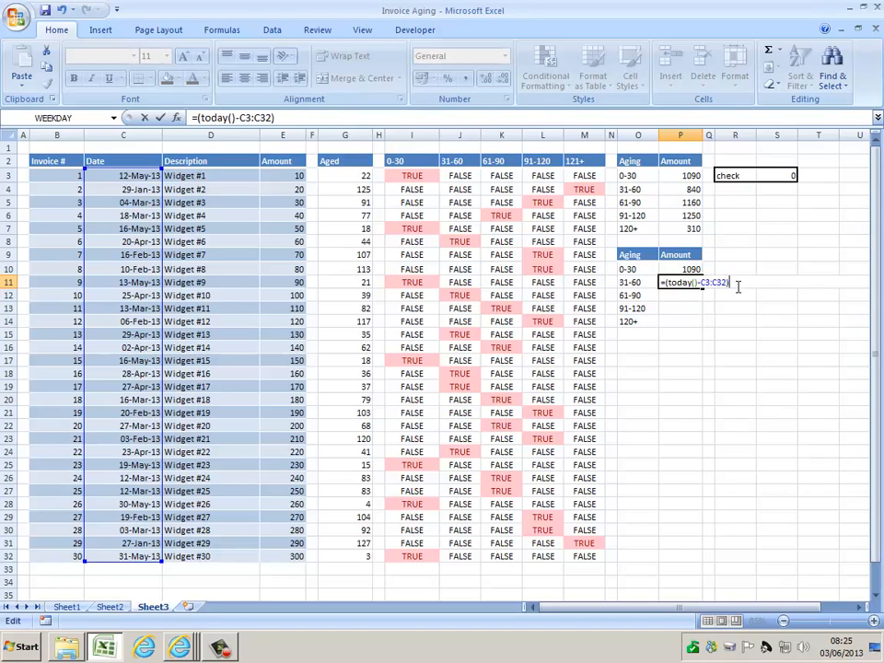
key("End")
type(">=31")
key("F9")
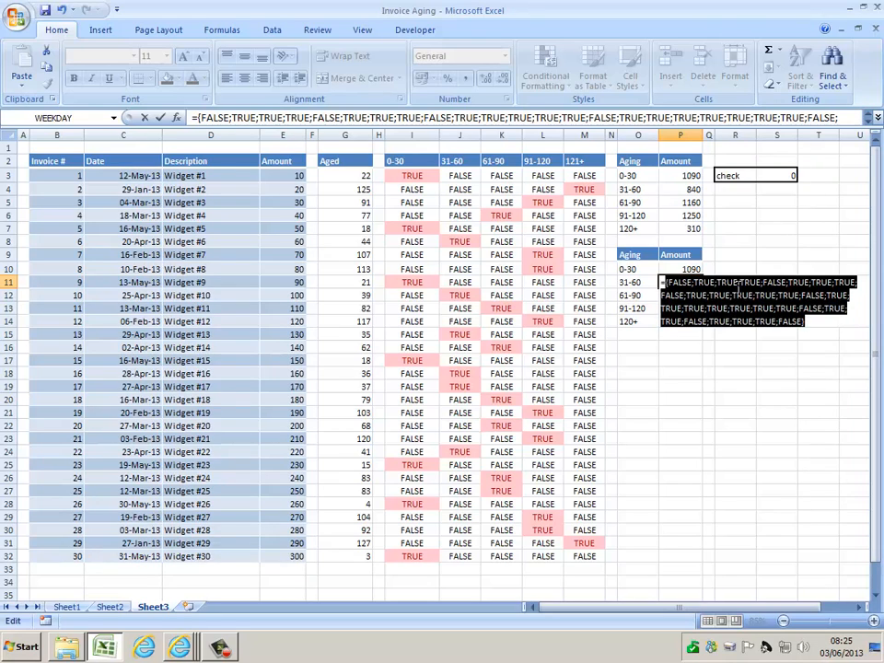
key("ctrl+z")
- Convert the P11 test to numbers as =--((today()-C3:C32)>=31), preview its evaluated array, and restore the formula text
left_click_drag(703, 282, 664, 283)
left_click(664, 283)
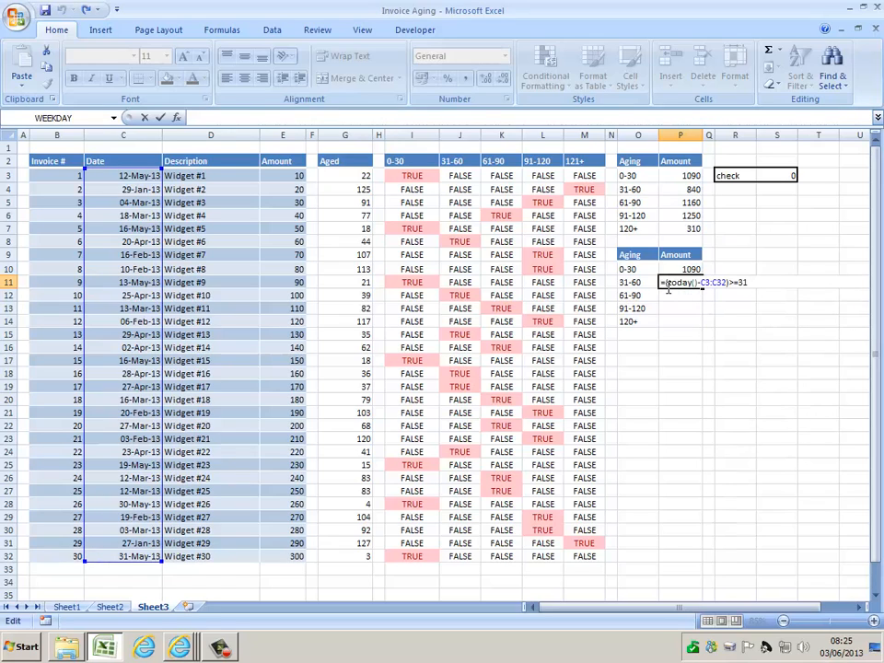
type("--")
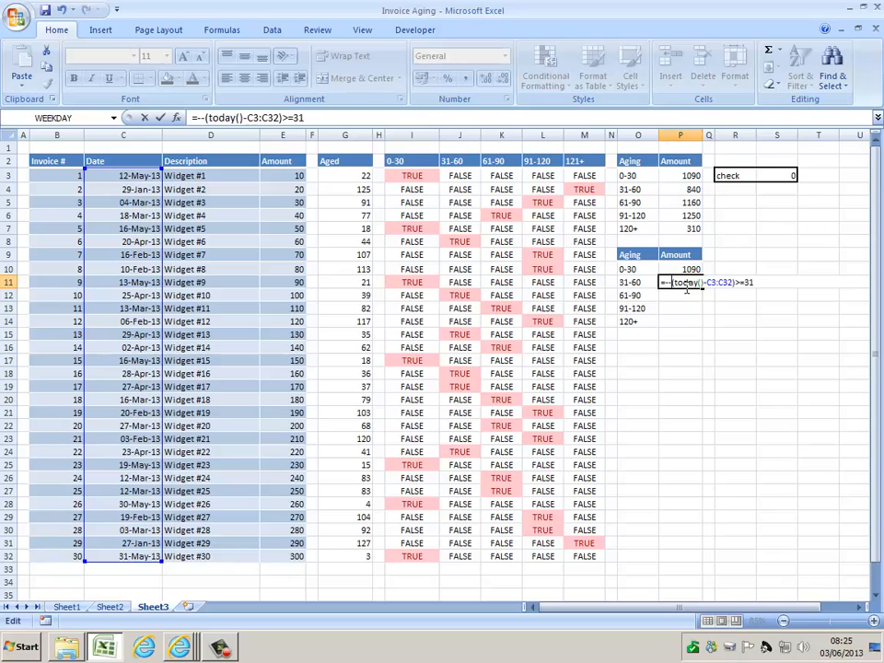
type("(")
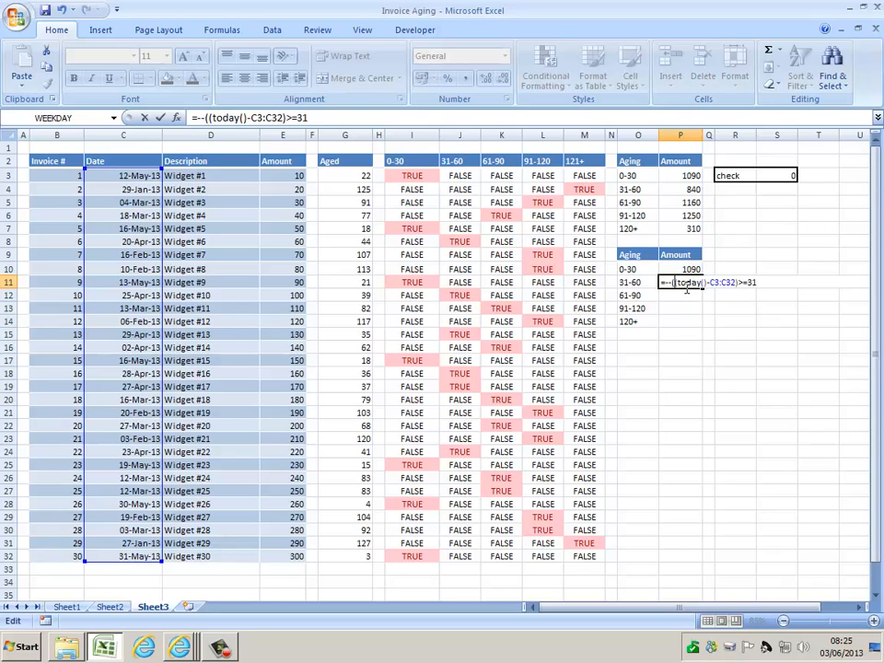
left_click(759, 284)
type(")")
key("shift+Left")
key("shift+Left")
key("shift+Left")
key("shift+Left")
key("shift+Left")
key("shift+Left")
key("shift+Left")
key("shift+Left")
key("shift+Left")
key("shift+Left")
key("shift+Left")
key("shift+Left")
key("shift+Left")
key("shift+Left")
key("shift+Left")
key("shift+Left")
key("shift+Left")
key("shift+Left")
key("shift+Left")
key("shift+Left")
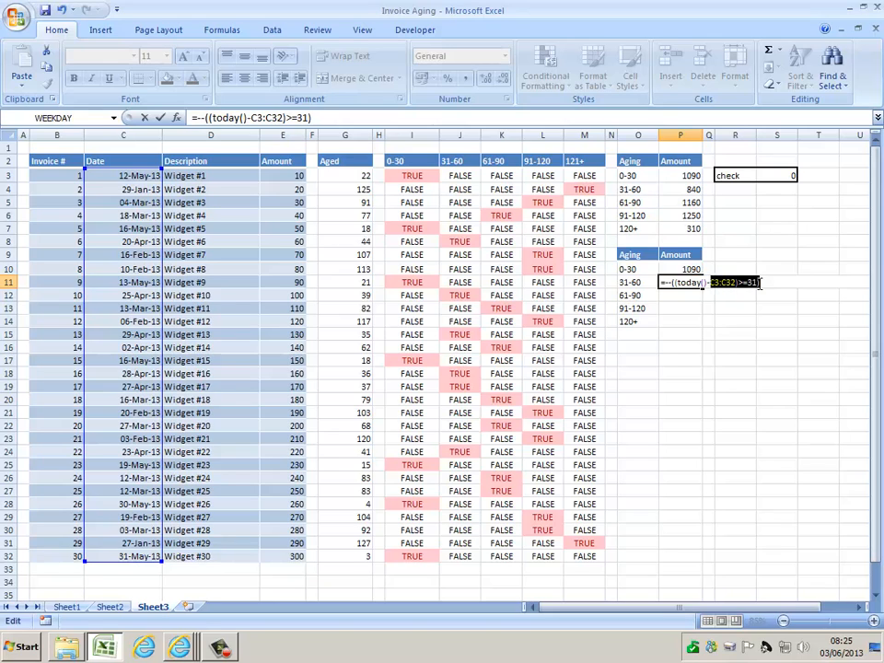
key("F9")
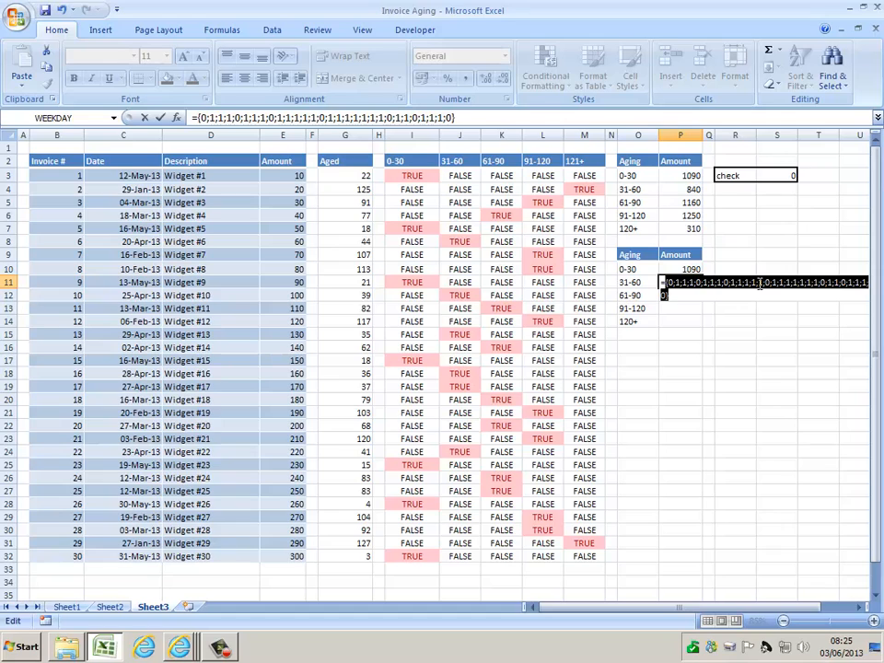
key("ctrl+z")
- Append a comma and a copy of the --((today()-C3:C32)>=31 test to the P11 formula
left_click(760, 283)
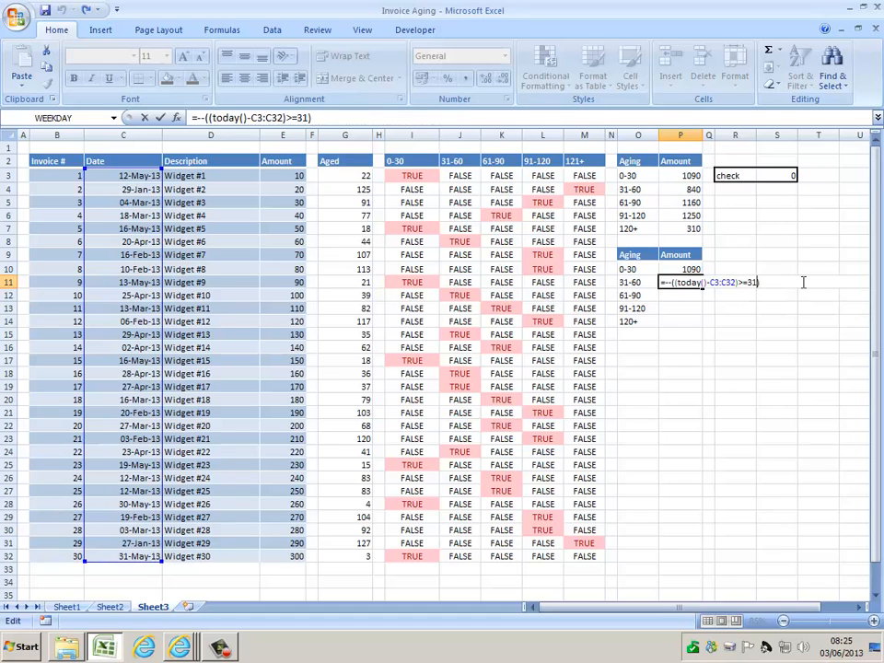
type(",")
left_click_drag(760, 283, 669, 291)
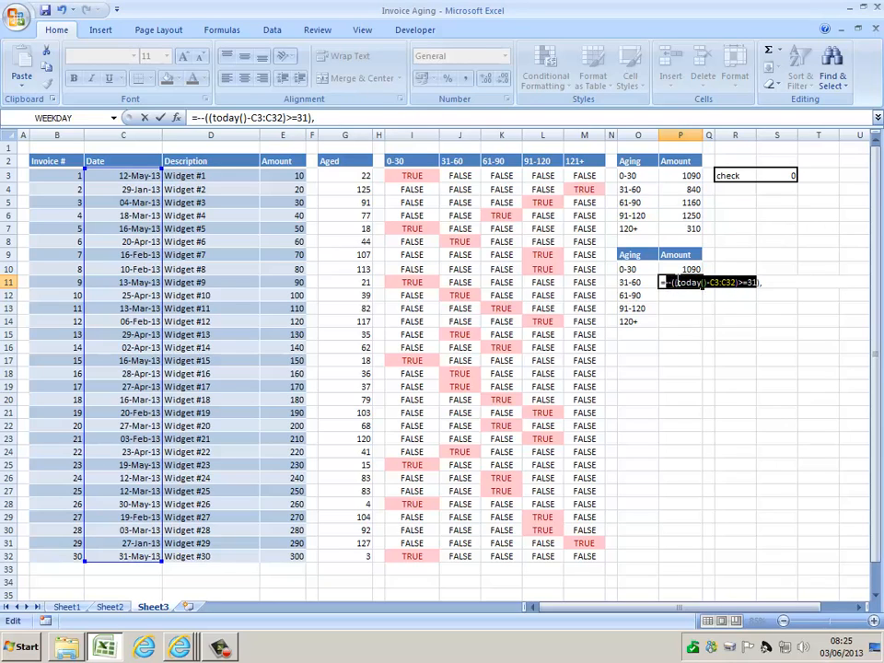
right_click(679, 283)
left_click(714, 306)
left_click(780, 281)
key("ctrl+v")
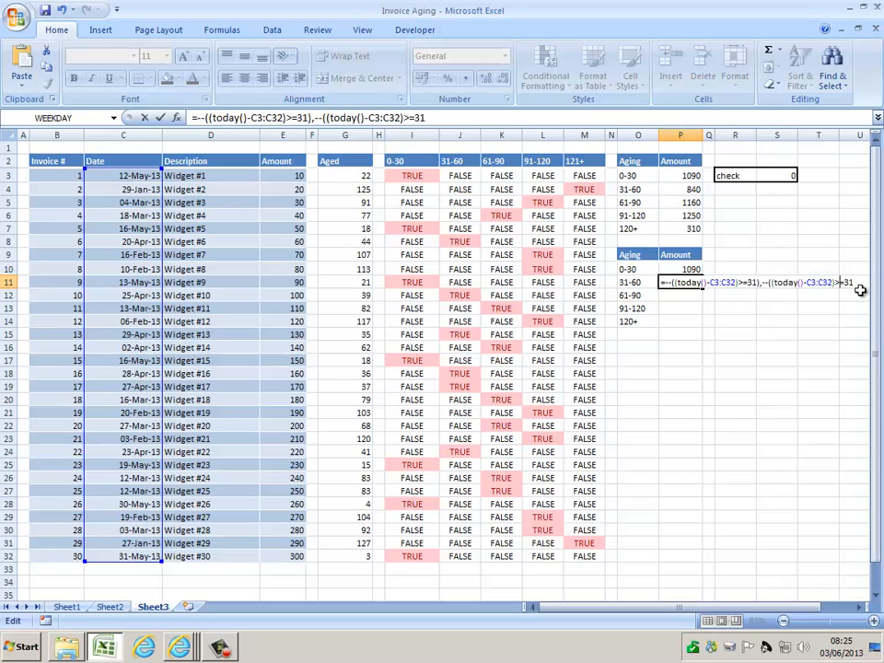
- Change the second P11 test to --((today()-C3:C32)<=60), preview only that part's evaluated array, and restore the formula text
key("Left")
key("Left")
key("Left")
key("BackSpace")
type("<")
left_click(856, 280)
key("BackSpace")
key("BackSpace")
type("60)")
key("shift+Left")
key("shift+Left")
key("shift+Left")
key("shift+Left")
key("shift+Left")
key("shift+Left")
key("shift+Left")
key("shift+Left")
key("shift+Left")
key("shift+Left")
key("shift+Left")
key("shift+Left")
key("shift+Left")
key("shift+Left")
key("shift+Left")
key("shift+Left")
key("shift+Left")
key("shift+Left")
key("shift+Left")
key("shift+Left")
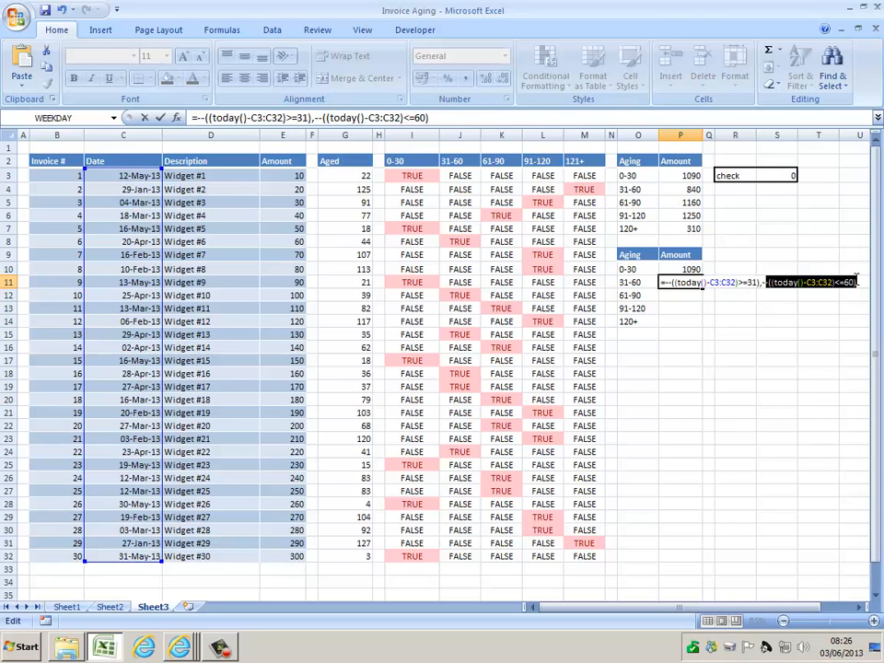
key("shift+Left")
key("F9")
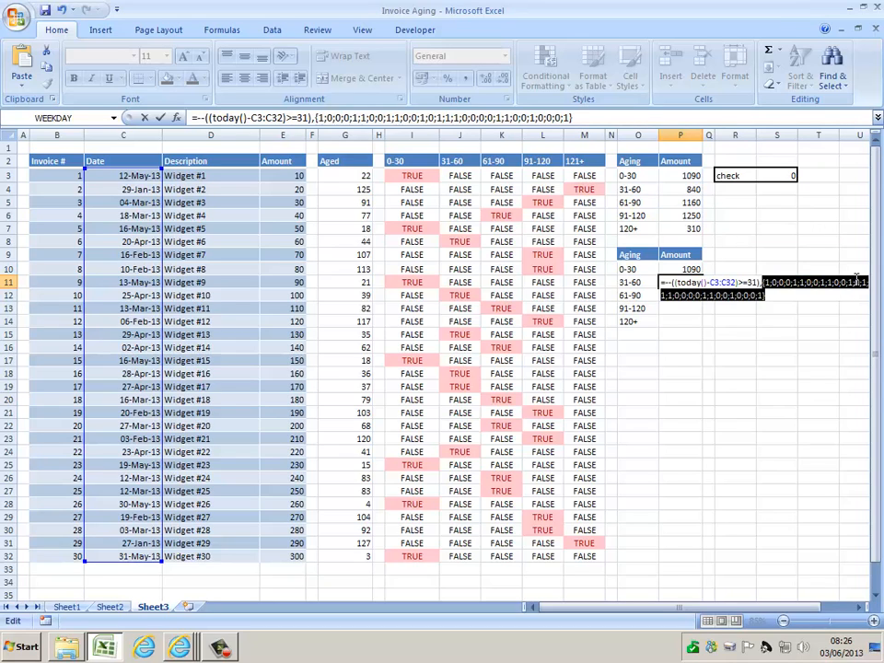
key("ctrl+z")
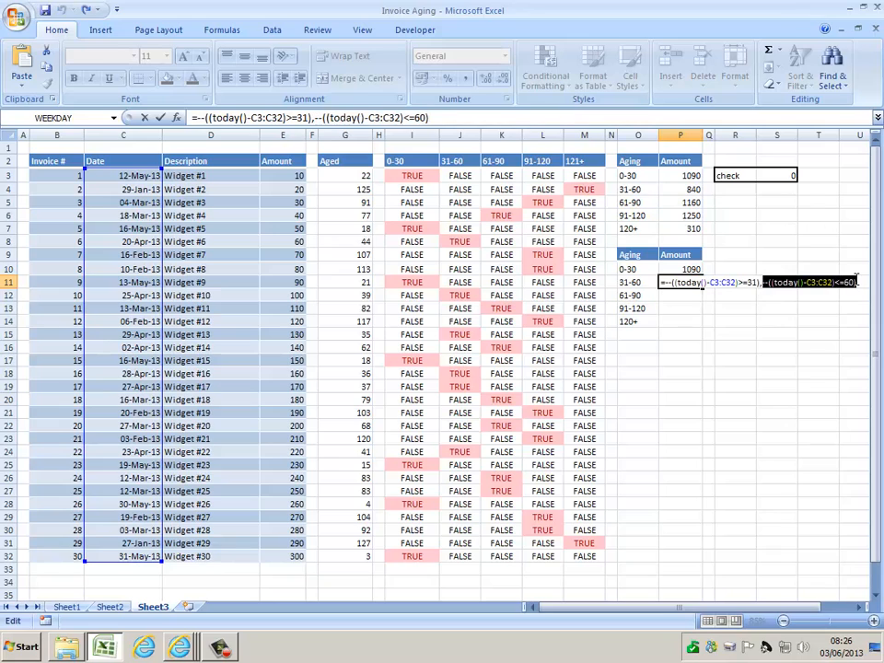
- Complete P11 by wrapping both tests in SUMPRODUCT with the invoice amounts E3:E32 as the third array
key("End")
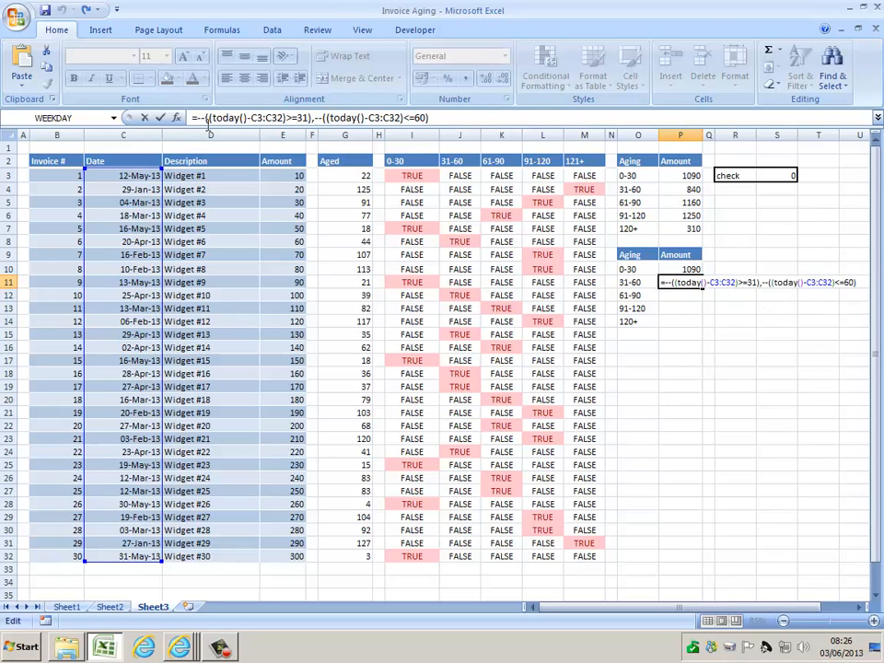
key("Home")
key("Right")
type("su")
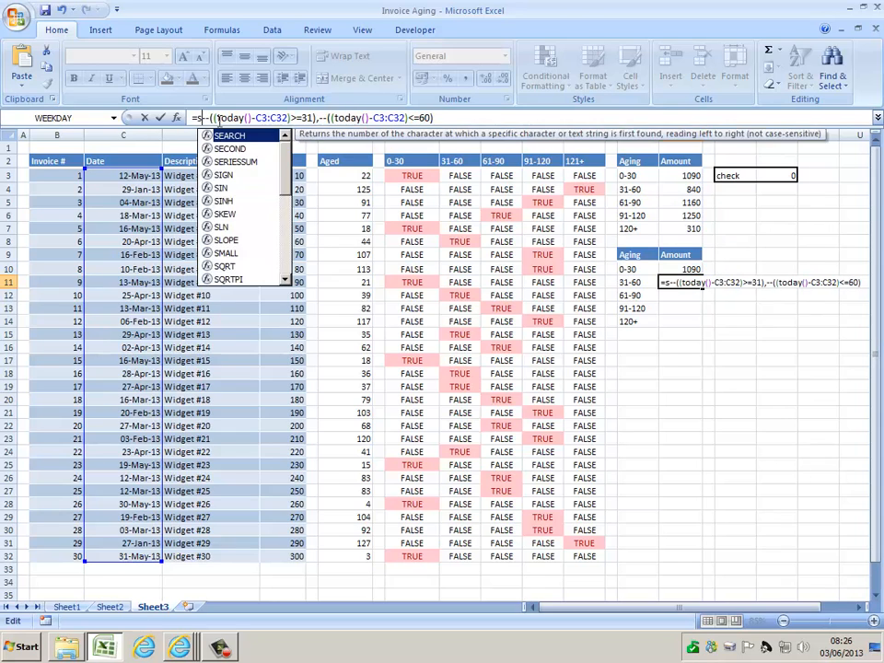
type("m")
key("BackSpace")
type("umproduct")
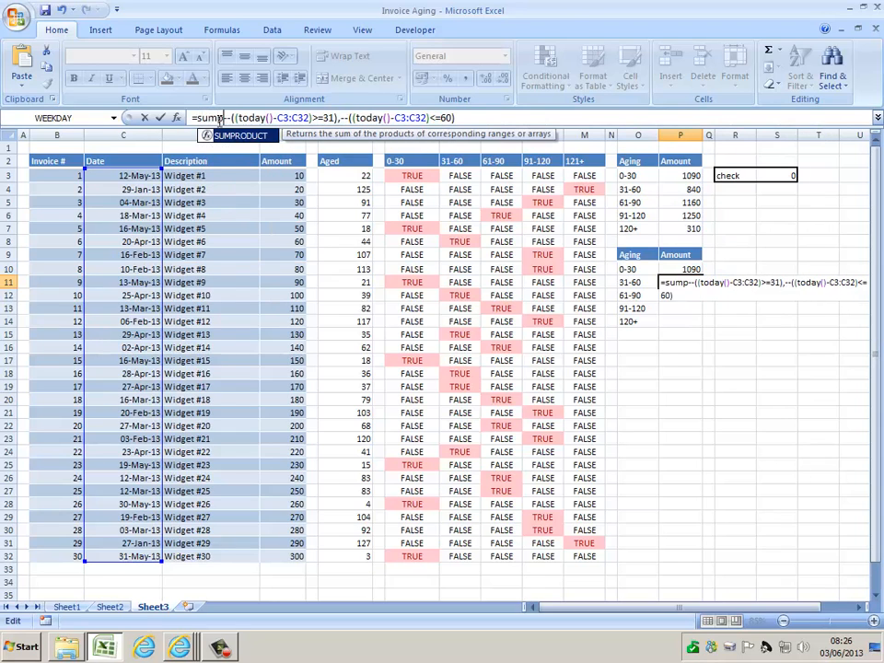
type("(")
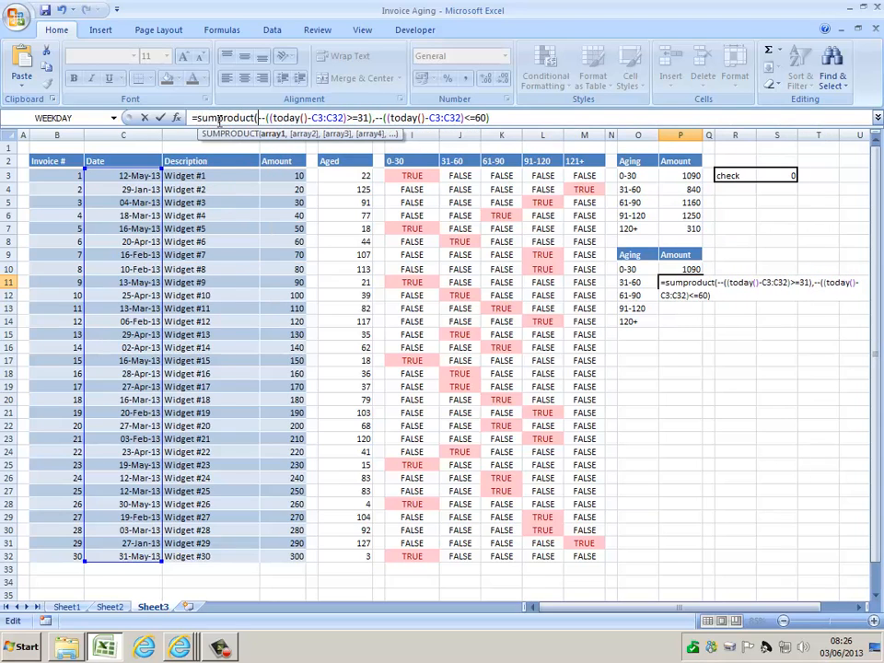
type(",")
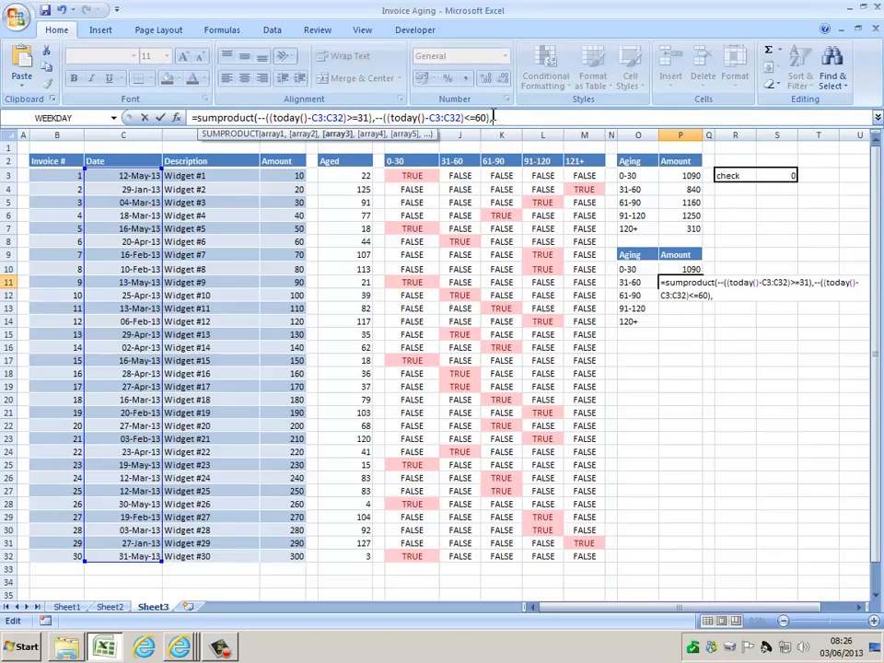
left_click_drag(273, 175, 279, 554)
type(")")
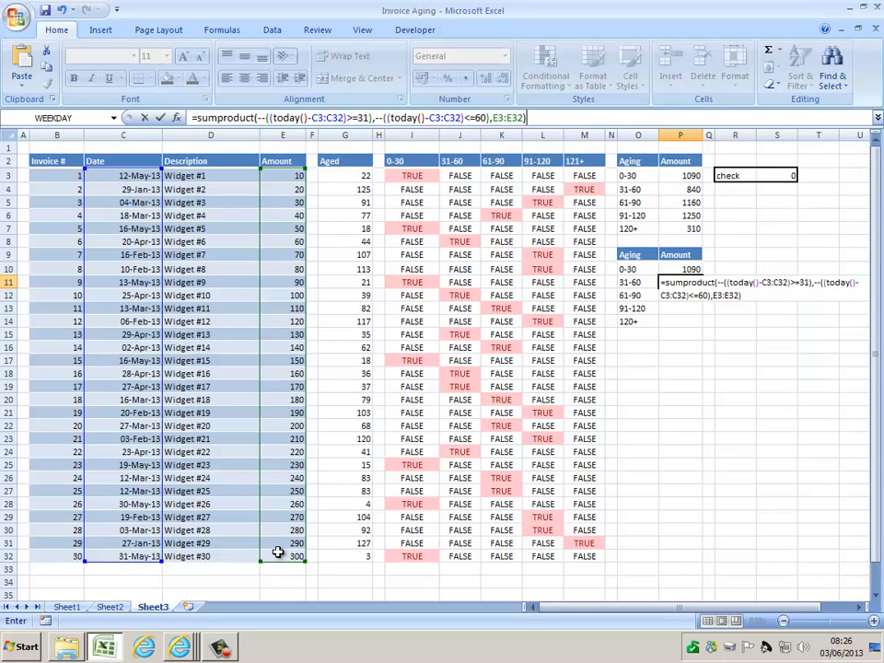
key("Return")
- Copy the P11 SUMPRODUCT formula down into P12:P13
key("Up")
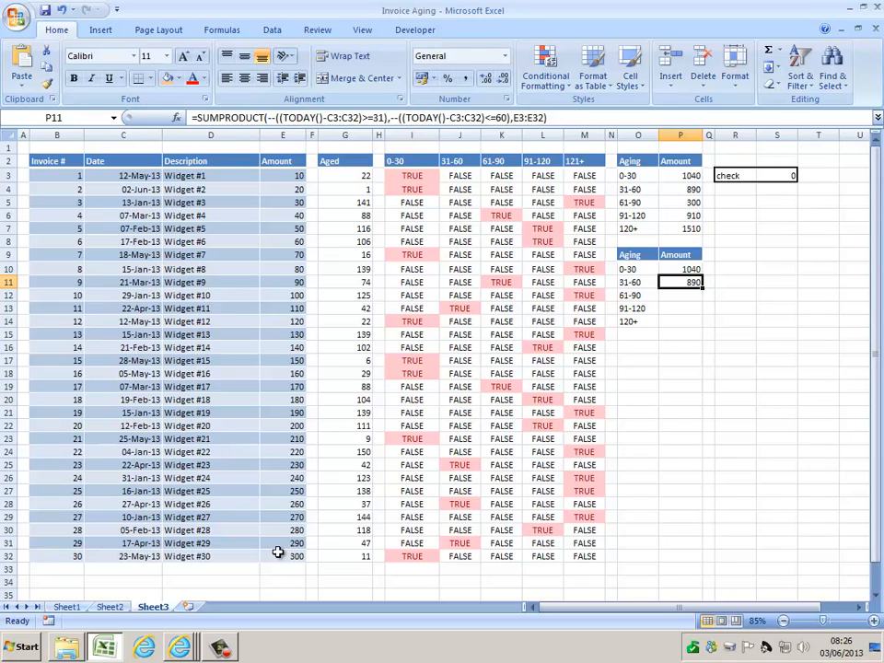
key("alt+e")
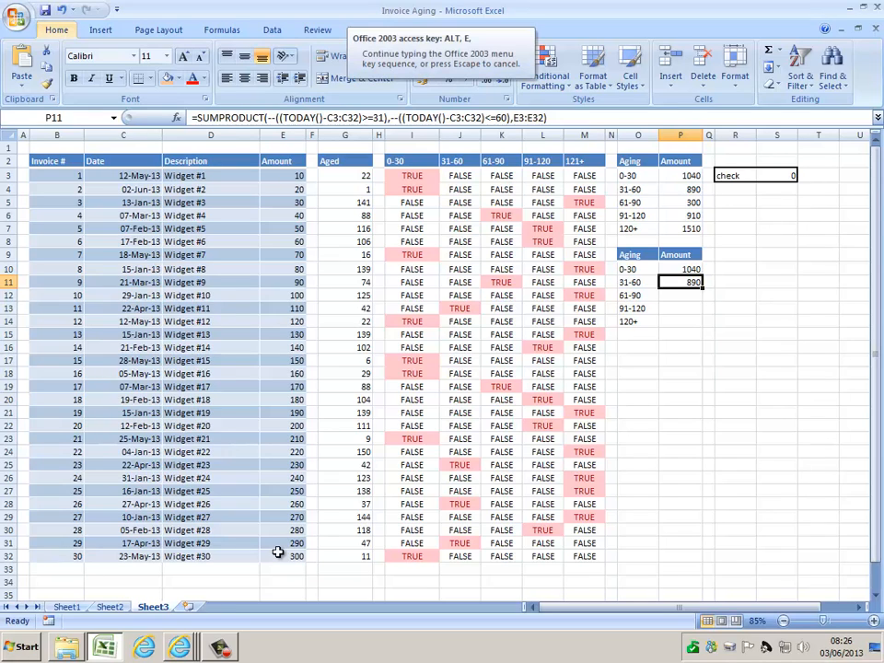
key("c")
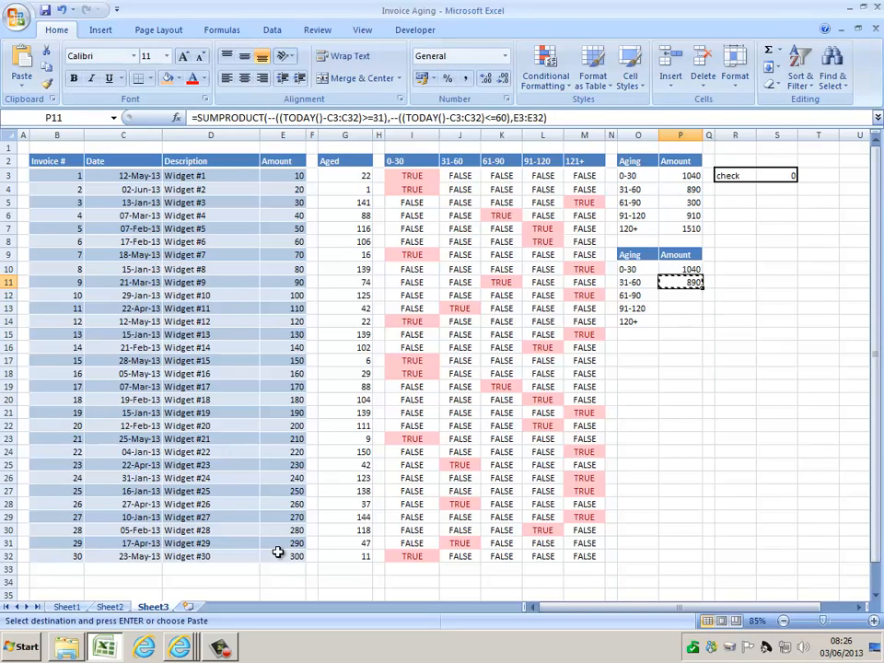
key("shift+Down")
key("Return")
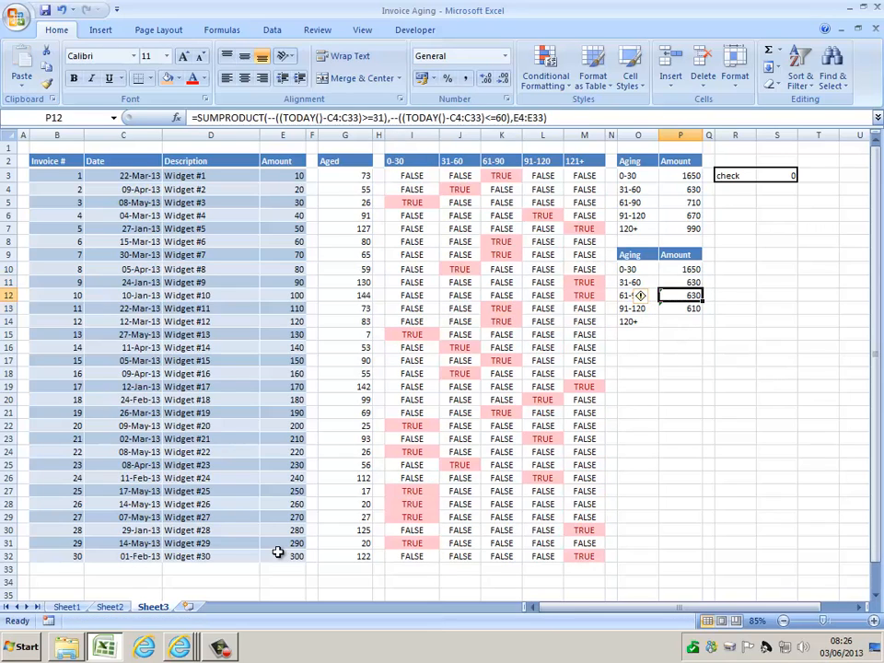
- Change the age tests in the P12 SUMPRODUCT formula to >=61 and <=90
key("F2")
key("Left")
key("Left")
key("Left")
key("Left")
key("Left")
key("Left")
key("Left")
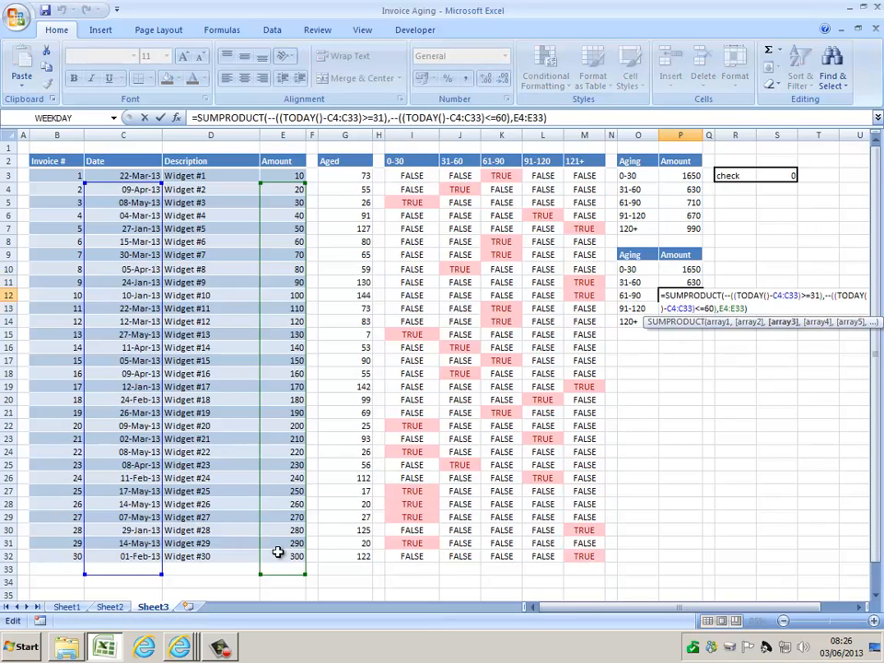
key("Left")
key("Left")
key("Left")
key("Left")
key("Left")
key("Left")
key("Left")
key("Left")
key("Left")
key("Left")
key("Left")
key("Left")
key("Left")
key("Left")
key("Left")
key("Left")
key("Left")
key("Left")
key("Left")
key("Left")
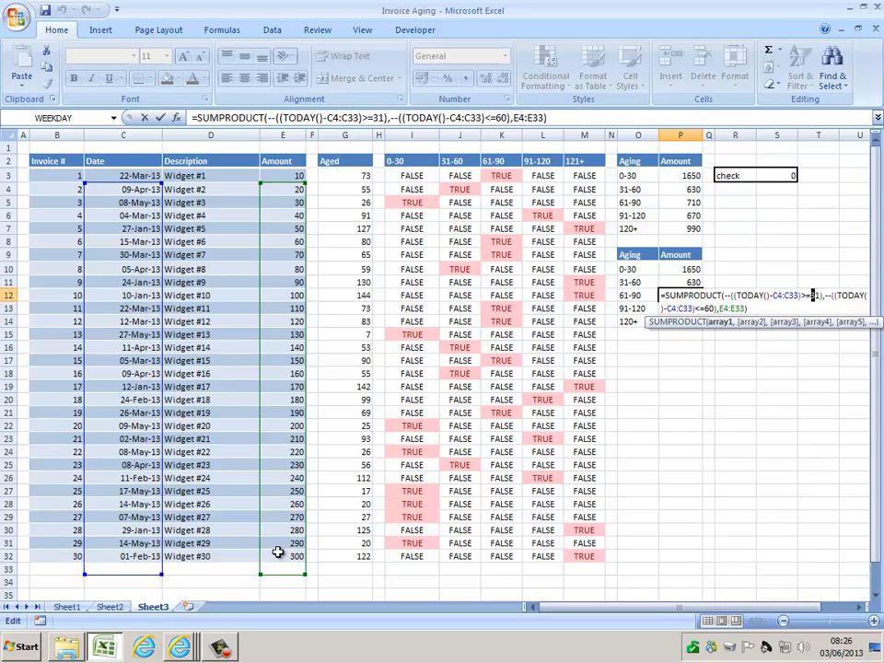
type("6")
left_click(706, 308)
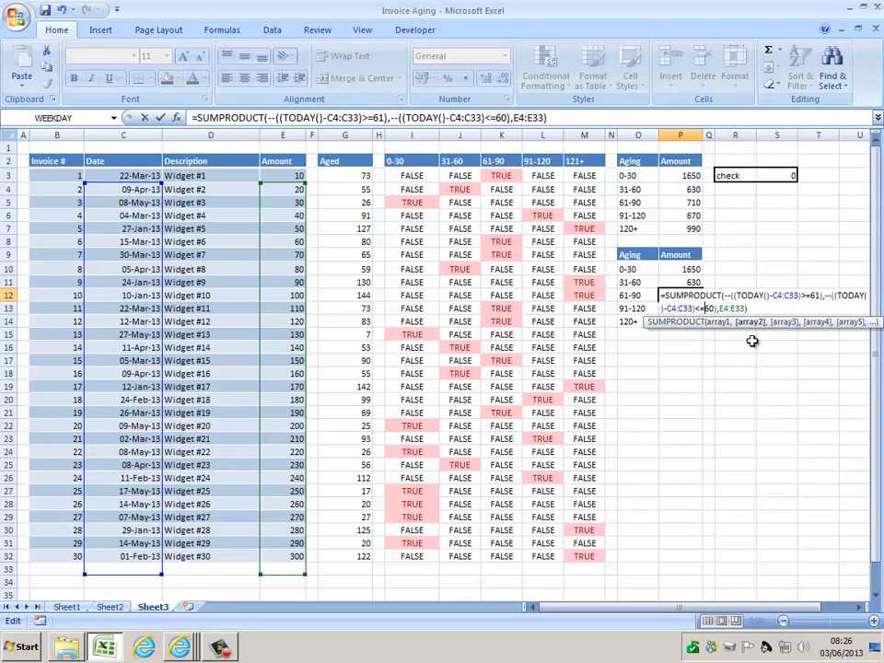
key("Delete")
type("9")
key("Return")
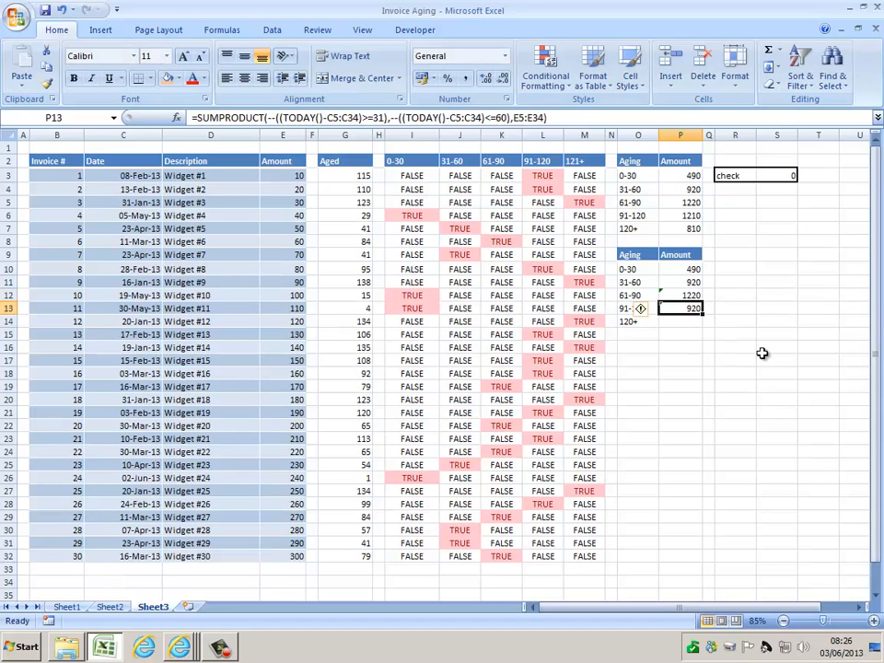
- Change the age tests in the P13 SUMPRODUCT formula to >=91 and <=120
left_click(374, 117)
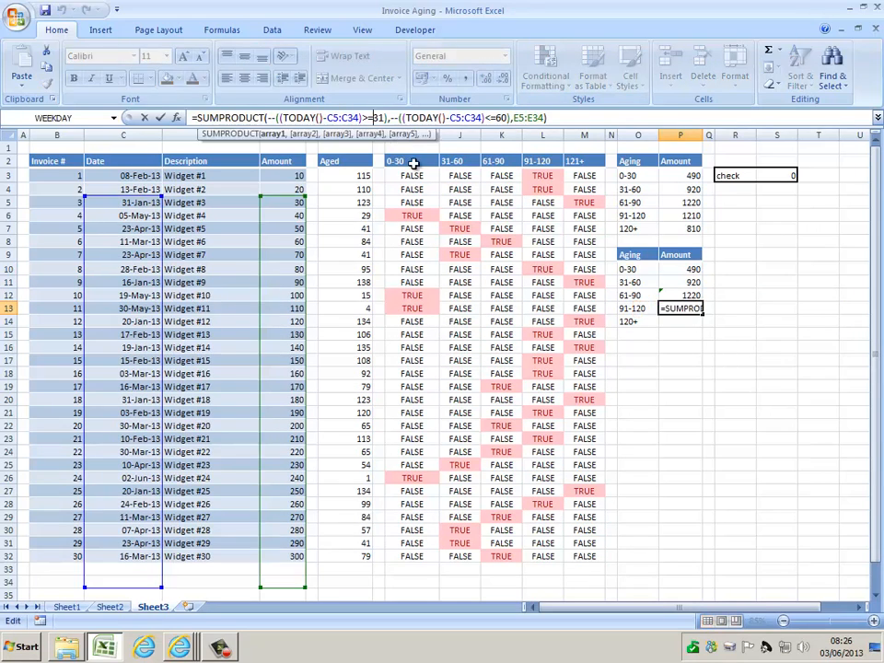
key("Delete")
type("9")
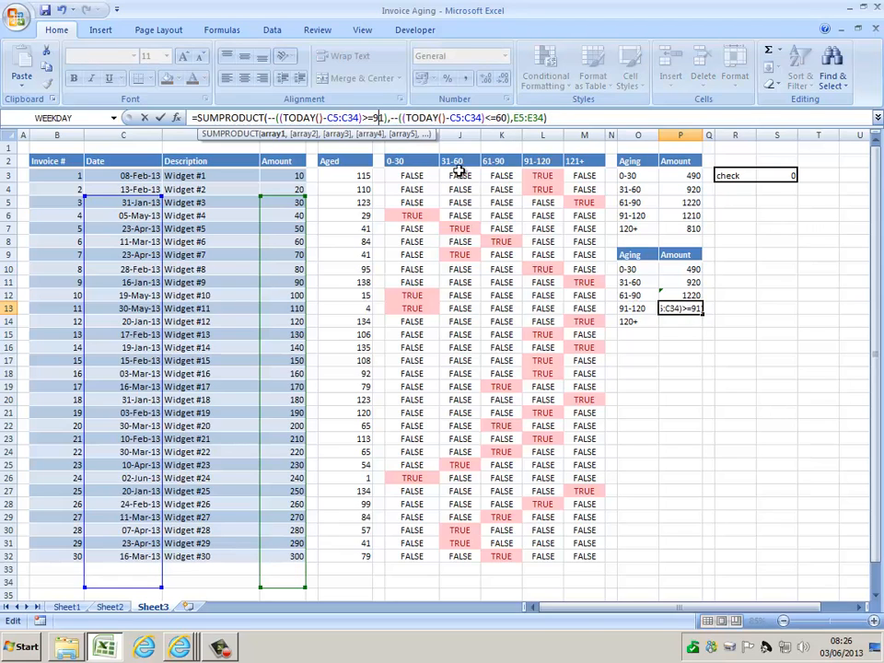
left_click(494, 118)
key("Delete")
key("Delete")
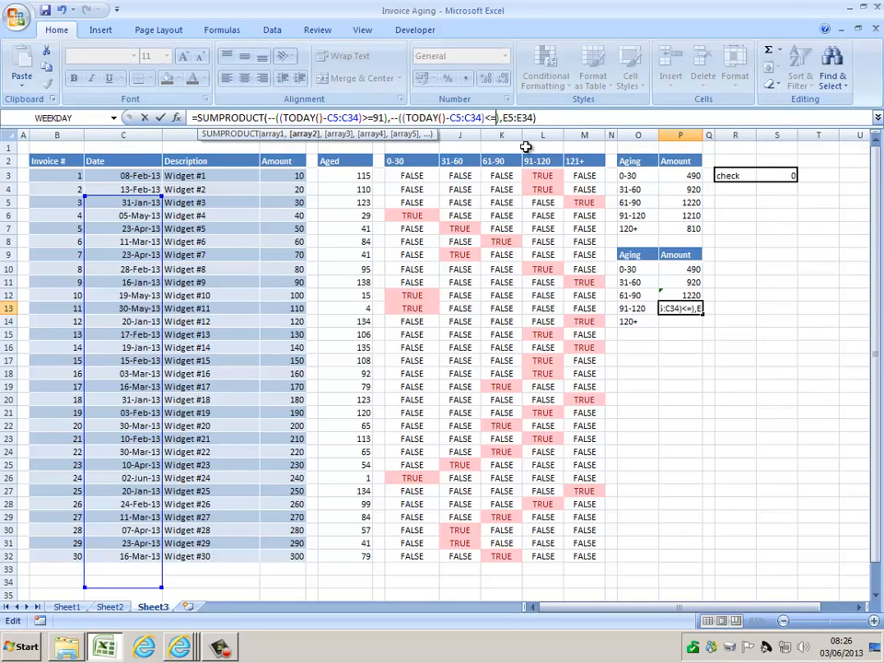
type("120")
key("Return")
- Copy the single-test SUMPRODUCT formula from P10 into P14 for the 120+ bucket
key("Up")
key("Up")
key("Up")
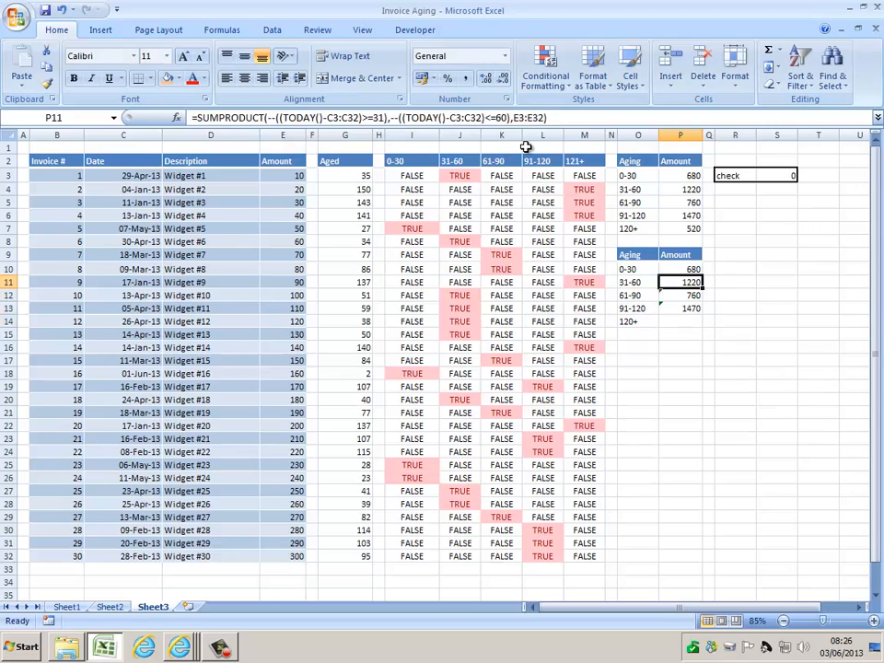
key("Up")
key("alt+e")
key("c")
key("Down")
key("Down")
key("Down")
key("Down")
key("Return")
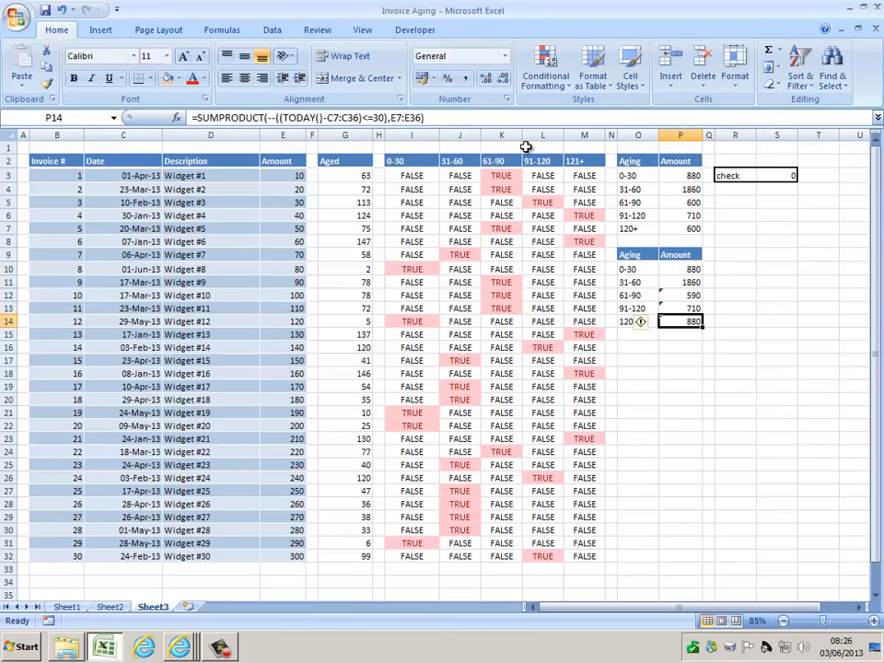
- Change the age test in the P14 formula to >=121
left_click(368, 117)
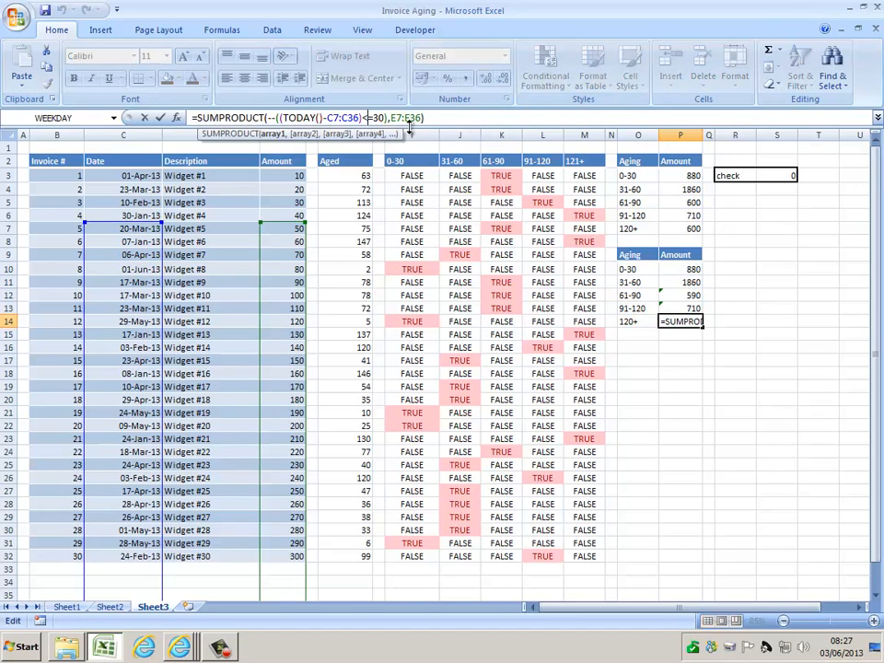
key("BackSpace")
type(">")
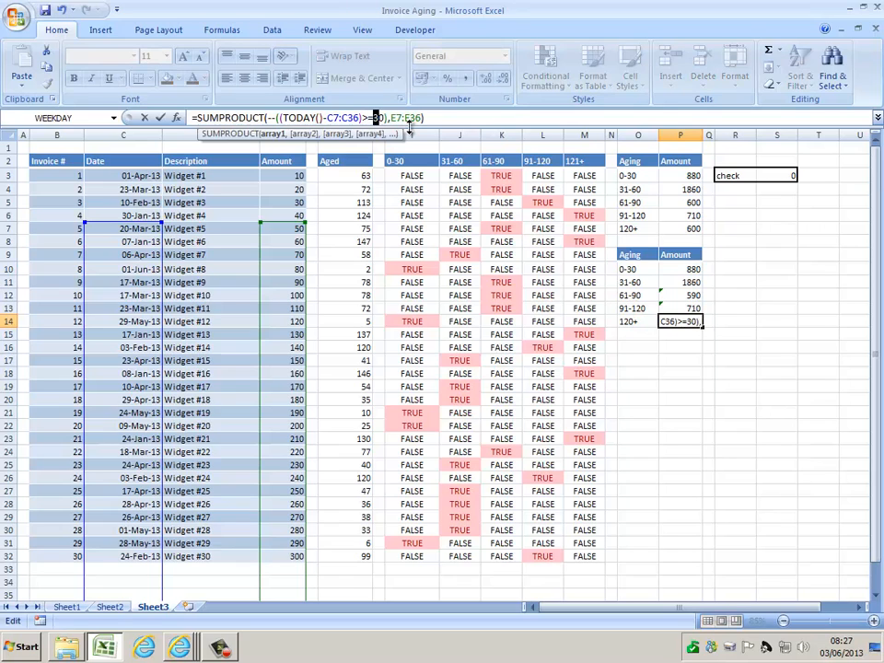
key("Right")
key("shift+Right")
key("shift+Right")
type("121")
key("Return")
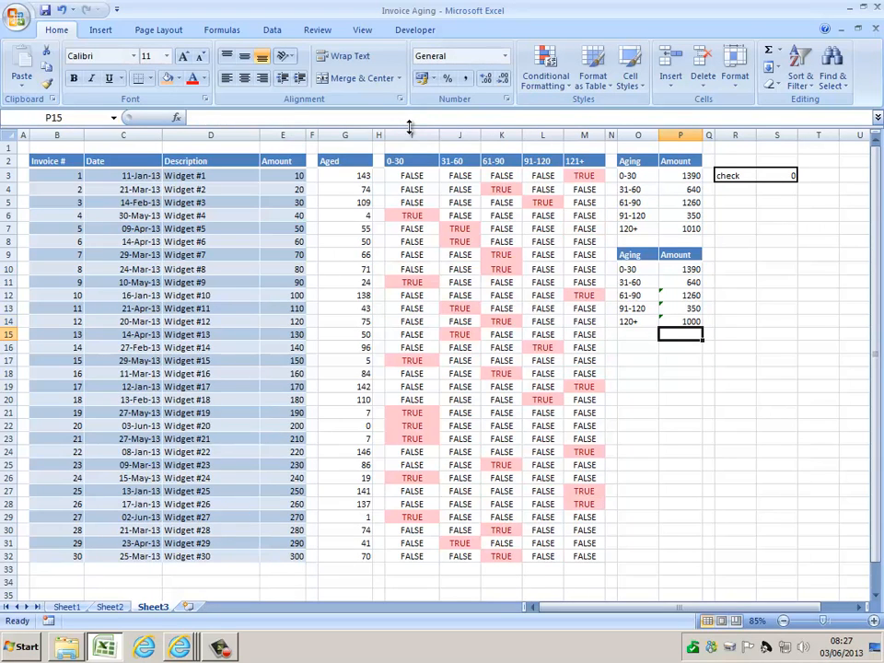
- Examine which date and amount ranges the formulas in P14, P10 and P11 refer to
key("Up")
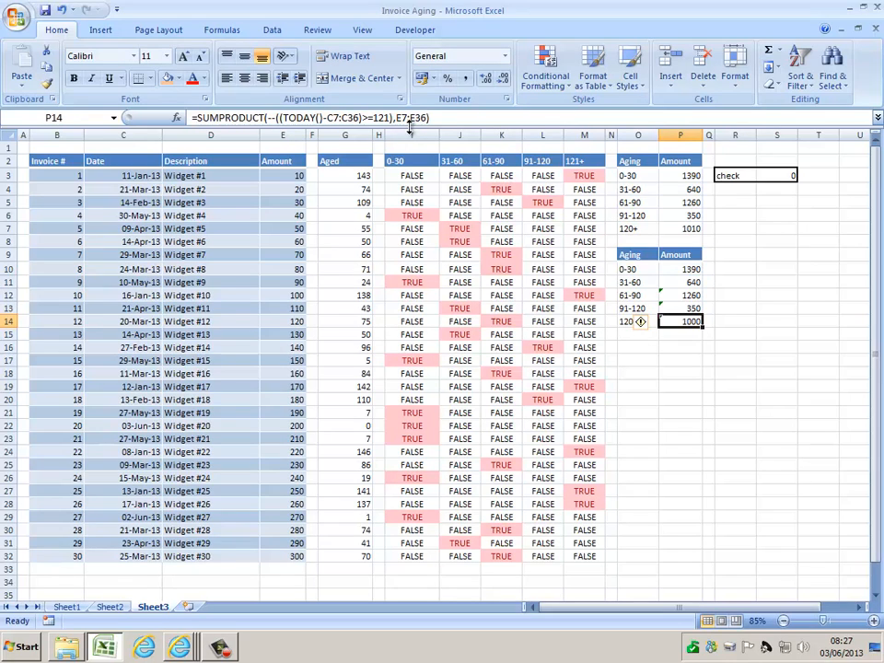
key("F2")
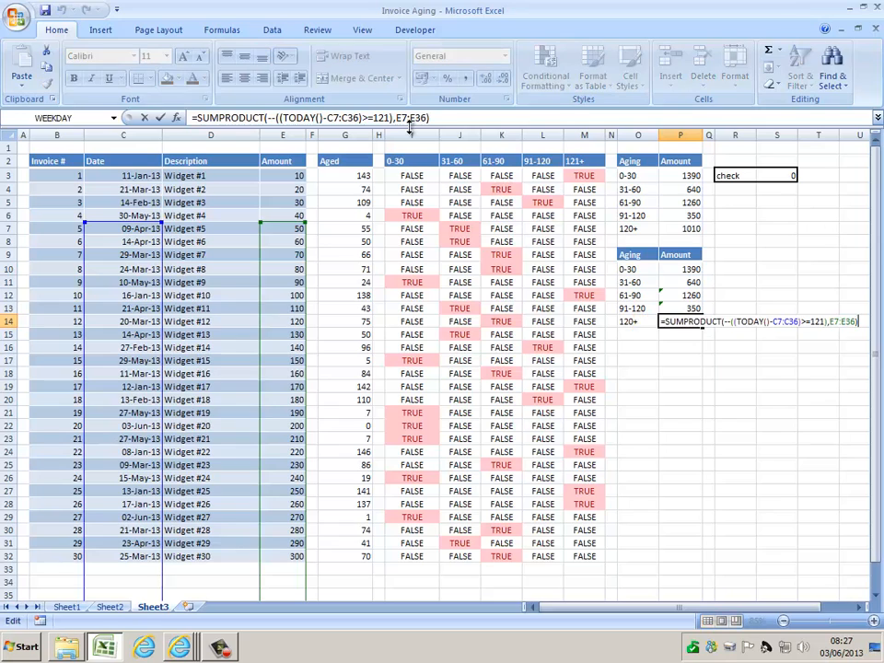
key("Escape")
key("Up")
key("Up")
key("Up")
key("Up")
key("F2")
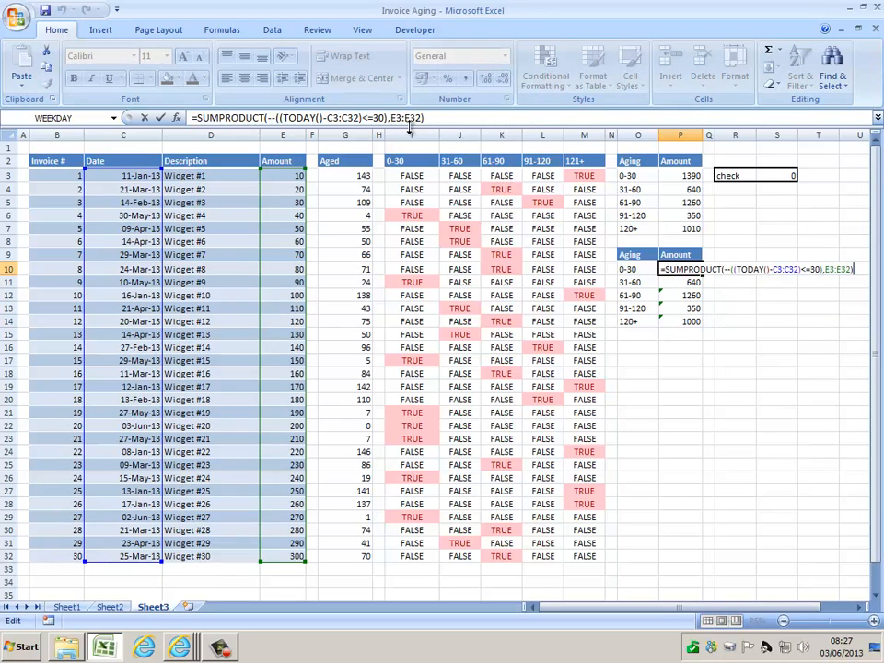
key("Return")
key("F2")
key("Return")
- Change the date range in the first test of the P12 formula to C5:C32
key("F2")
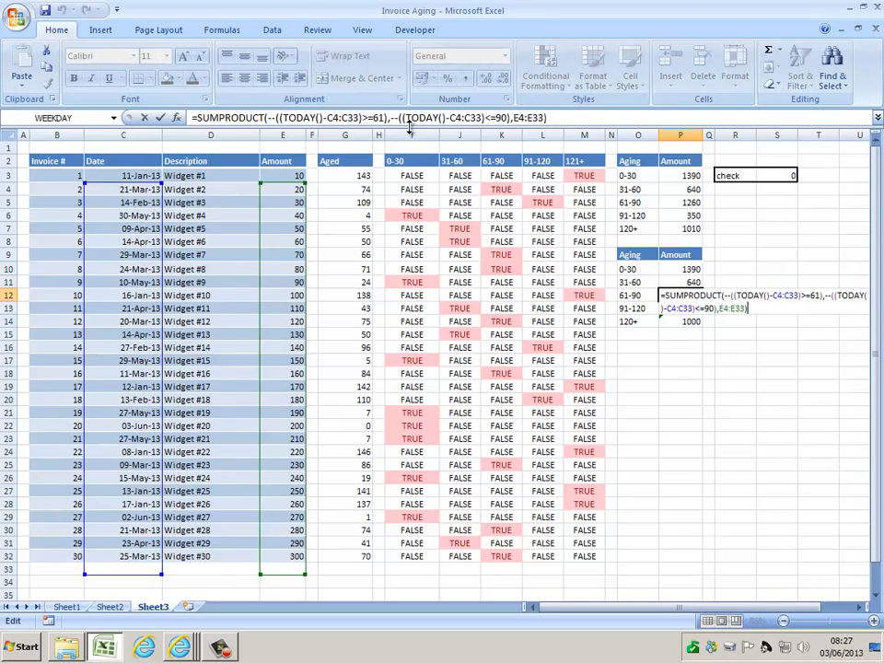
key("Up")
key("ctrl+Right")
key("ctrl+Right")
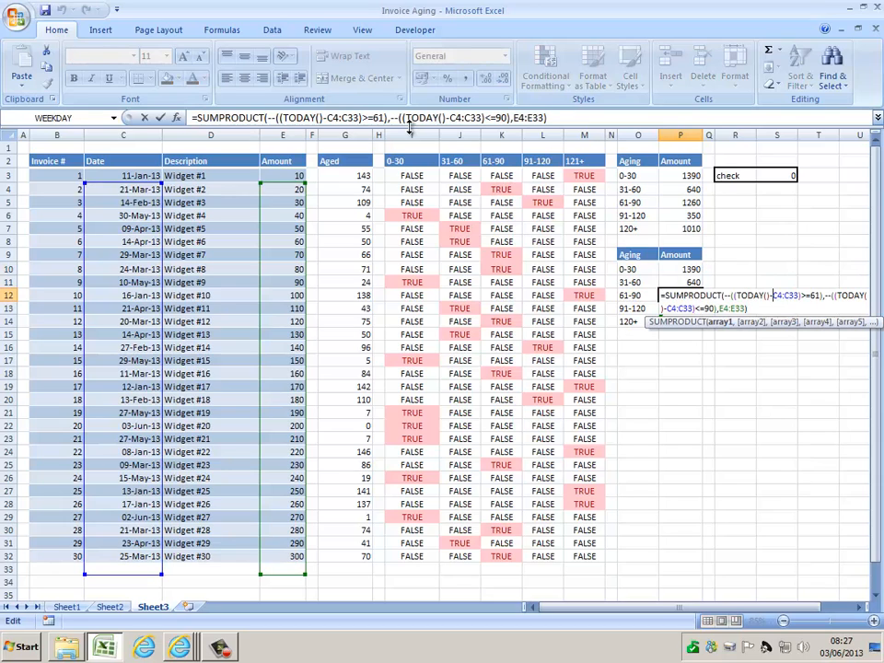
key("Left")
key("shift+Left")
type("5")
key("Right")
key("Right")
key("shift+Right")
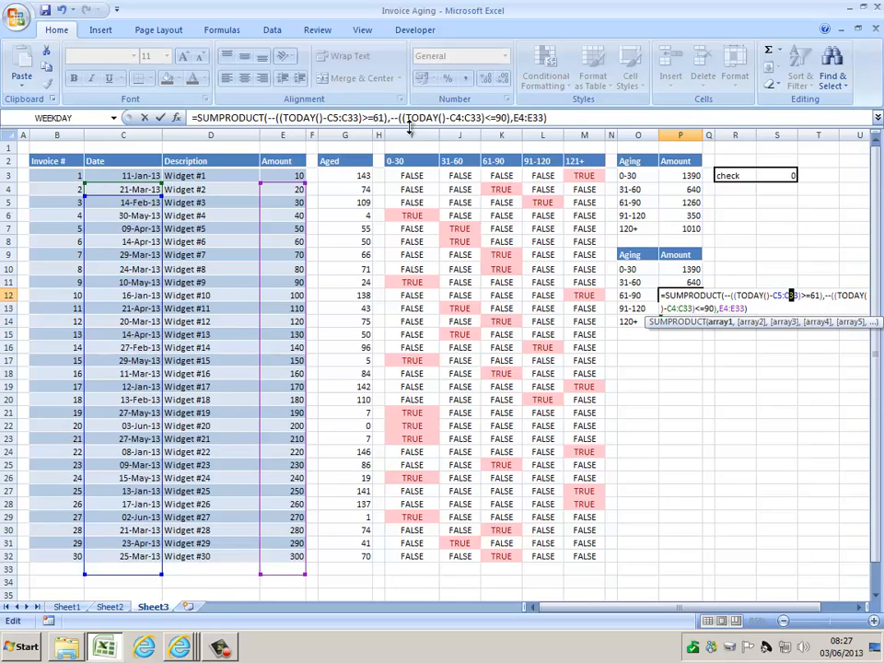
key("Right")
key("shift+Left")
type("2")
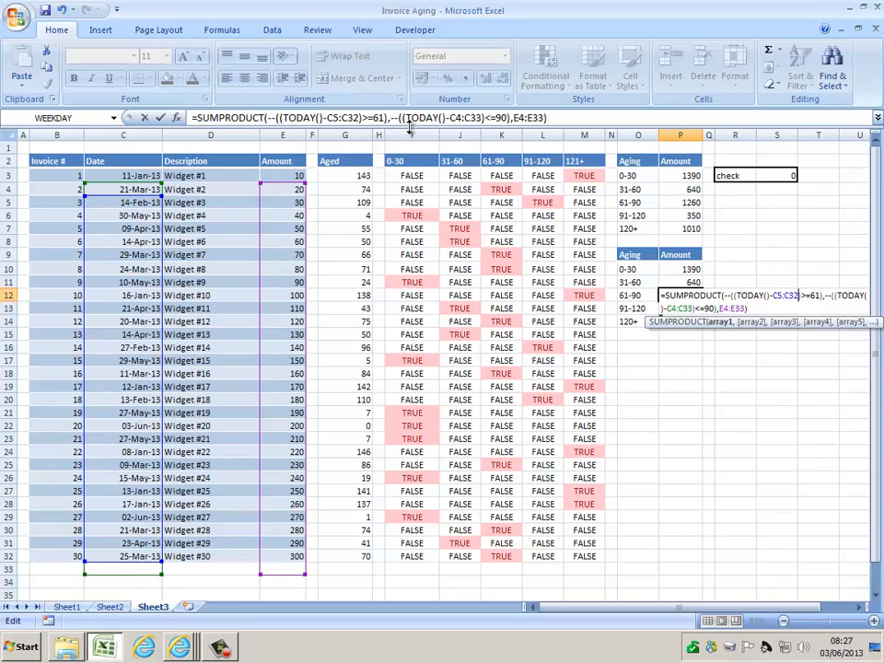
- Change the date range in the second test of the P12 formula to C3:C32
key("ctrl+Right")
key("ctrl+Right")
key("ctrl+Right")
key("Right")
key("shift+Right")
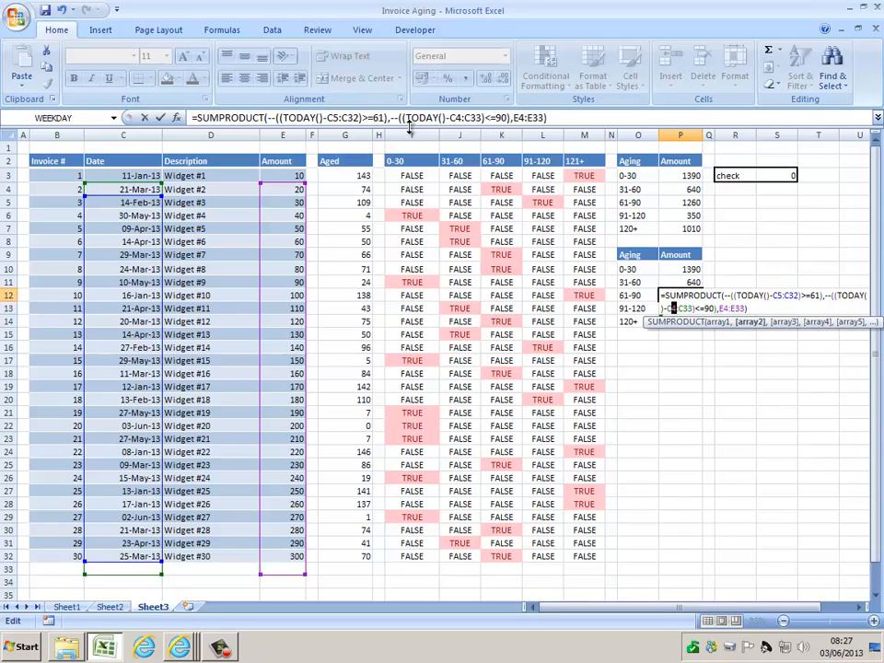
type("3")
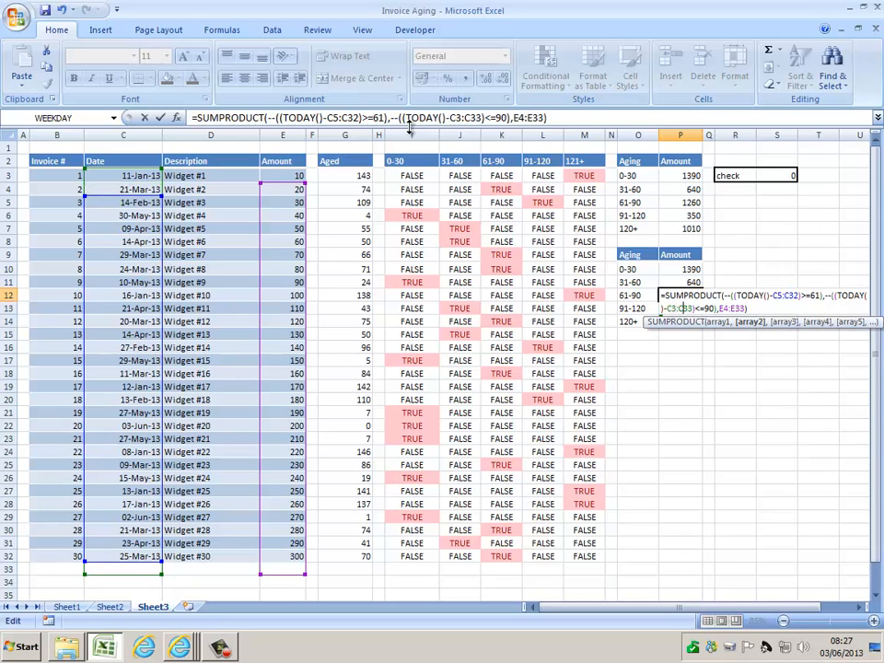
key("Right")
key("Right")
key("Right")
key("Right")
key("shift+Right")
type("2")
- Change the amount range in the P12 formula to E3:E33
key("ctrl+Right")
key("ctrl+Right")
key("Right")
key("Delete")
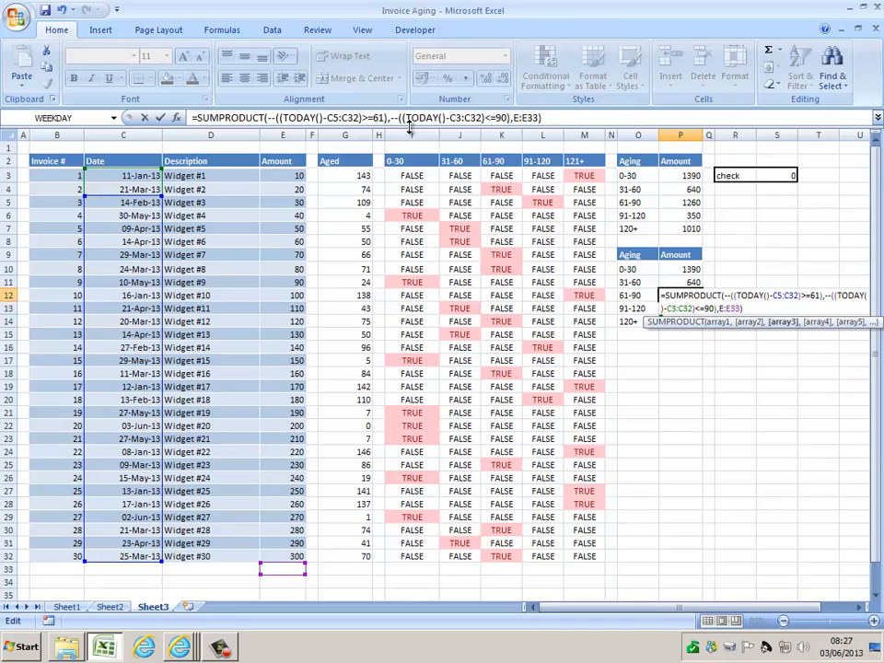
type("3")
key("Right")
key("Right")
key("Delete")
type("3")
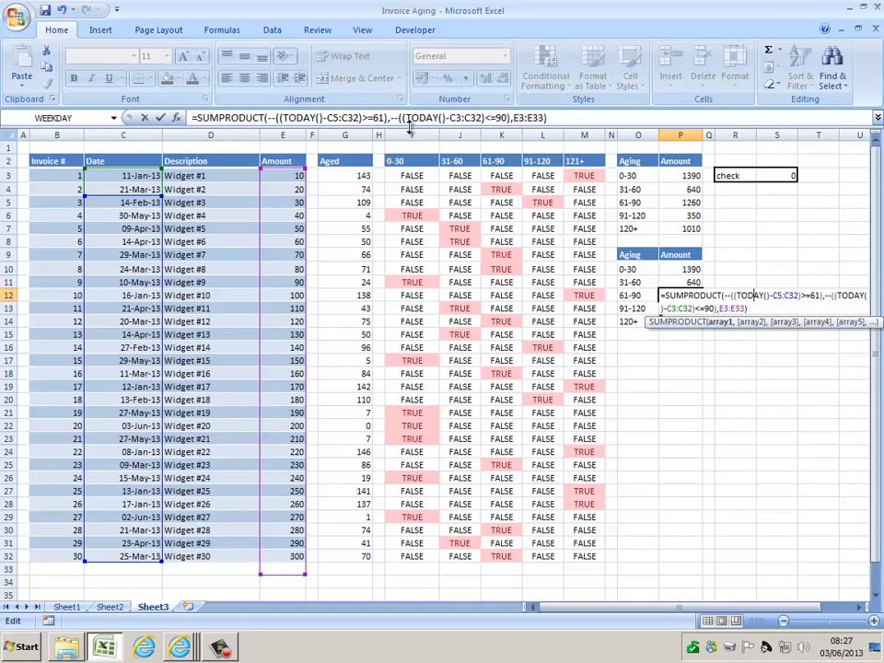
- Correct P12's first date range to C3:C32 and its amount range to E3:E32
key("Right")
key("Right")
key("Delete")
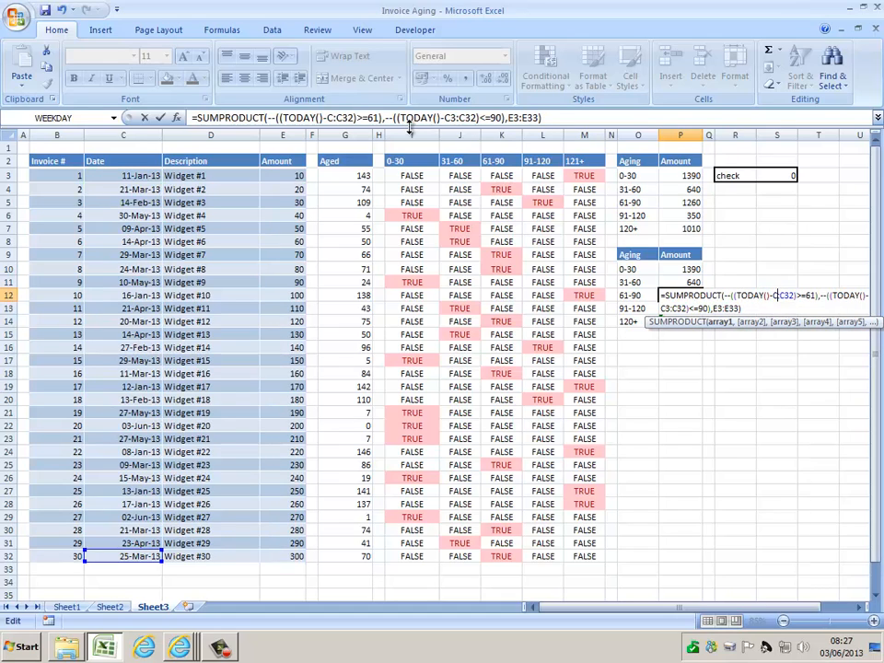
type("3")
key("ctrl+Return")
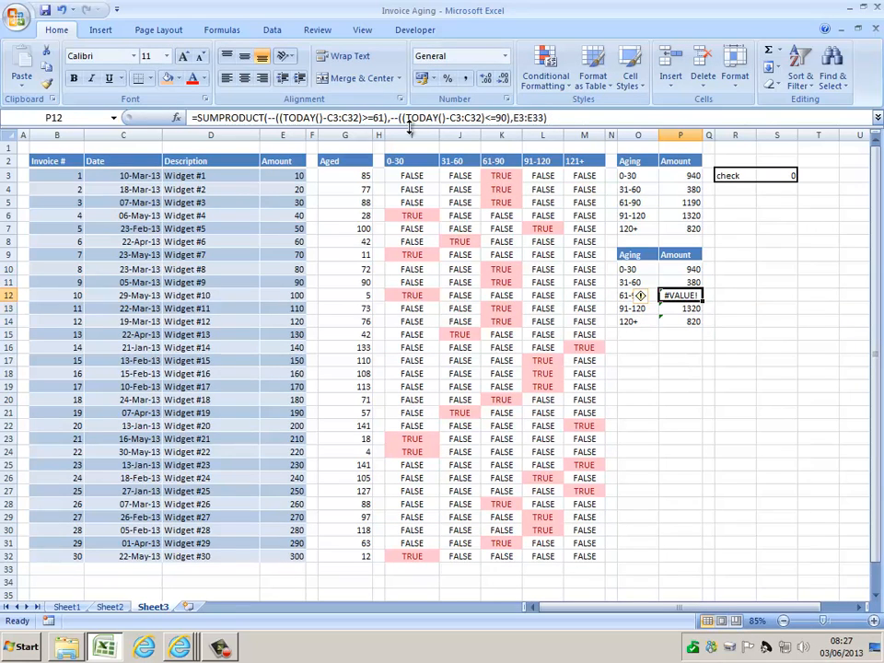
left_click(558, 118)
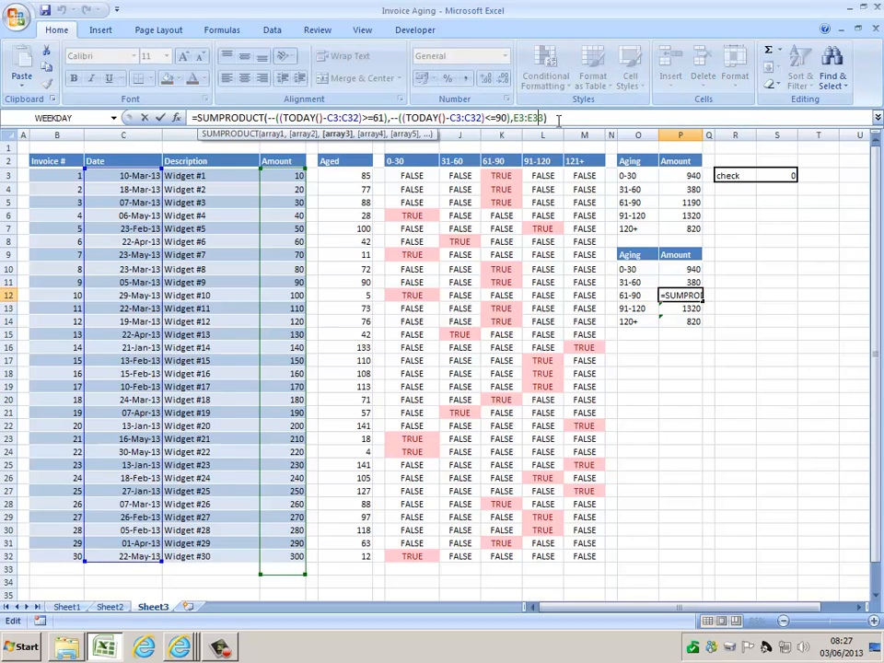
key("Return")
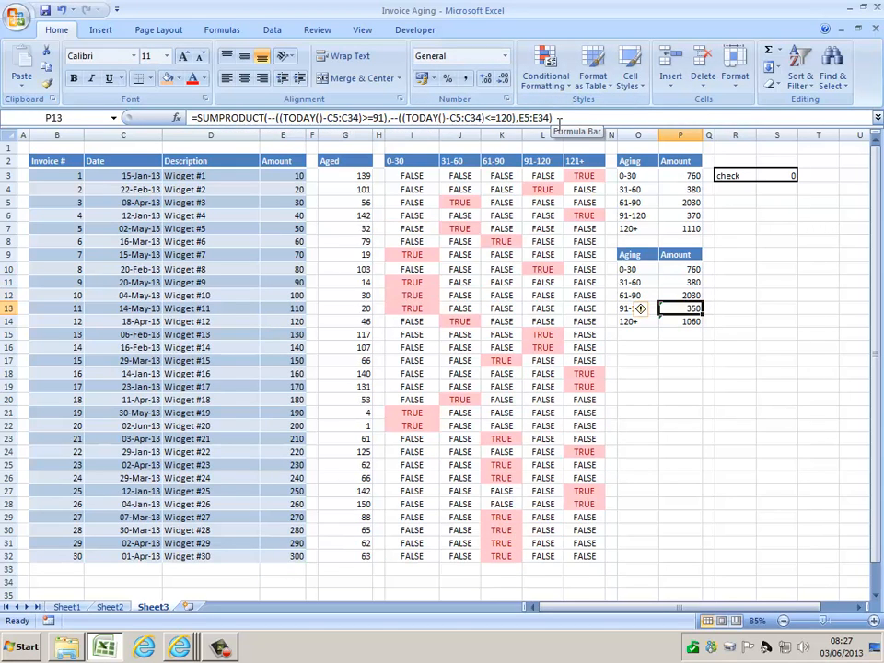
- Change the date range in the first test of the P13 formula to C3:C32
left_click(339, 118)
key("BackSpace")
type("3")
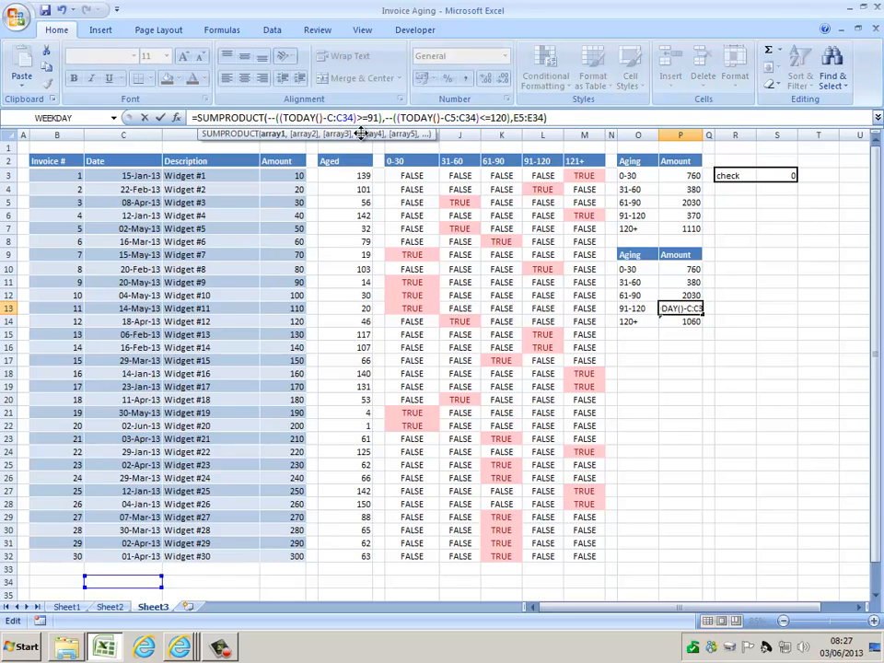
key("Delete")
type("2")
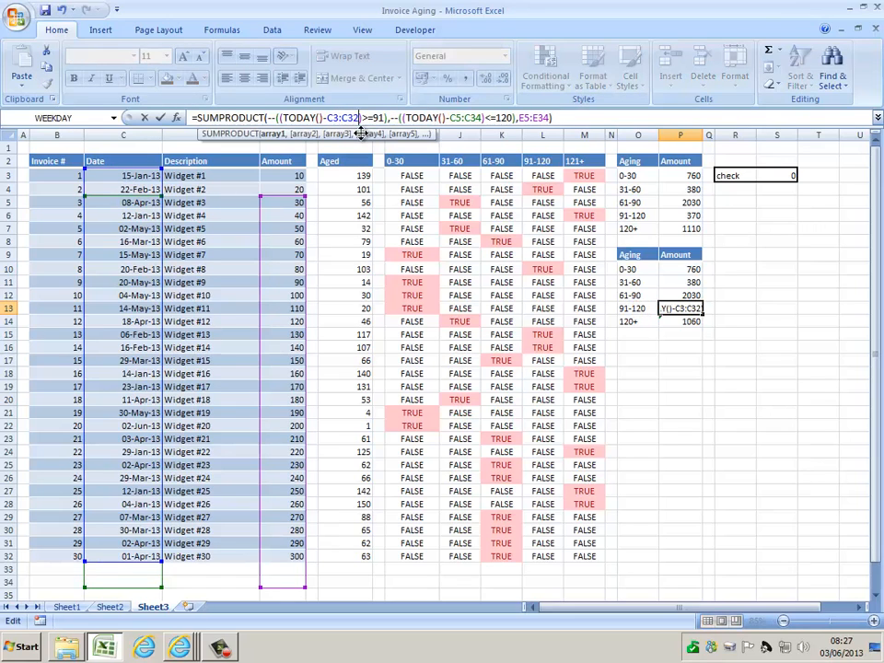
- Change the date range in the second test of the P13 formula to C3:C32
key("Right")
key("Right")
key("Right")
key("Right")
key("Right")
key("Right")
key("Right")
key("Right")
key("Right")
key("Right")
key("Right")
key("Right")
key("Right")
key("Right")
key("Right")
key("Right")
key("Right")
key("Right")
key("Right")
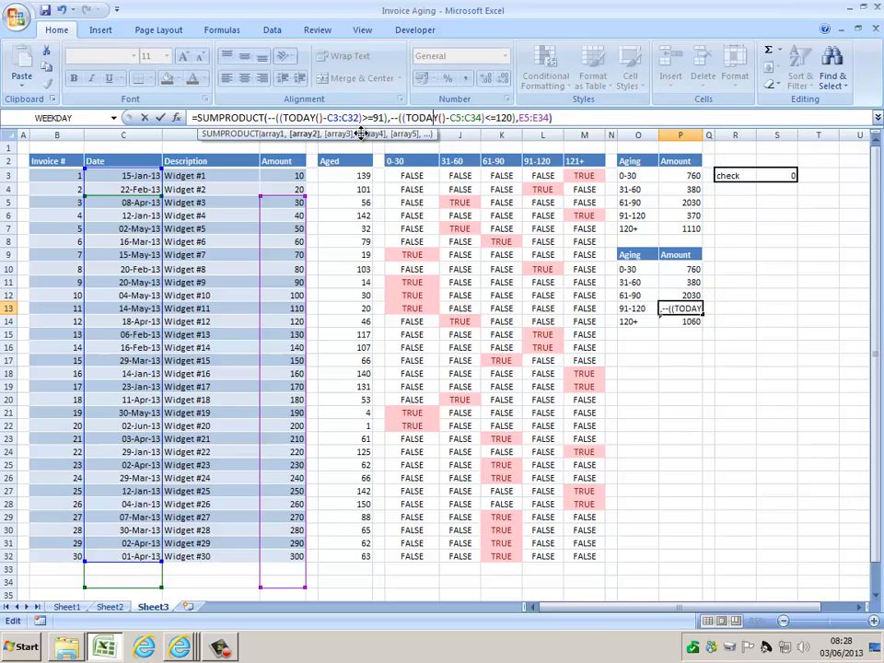
key("Right")
key("Right")
key("BackSpace")
type("3")
key("Right")
key("Right")
key("Right")
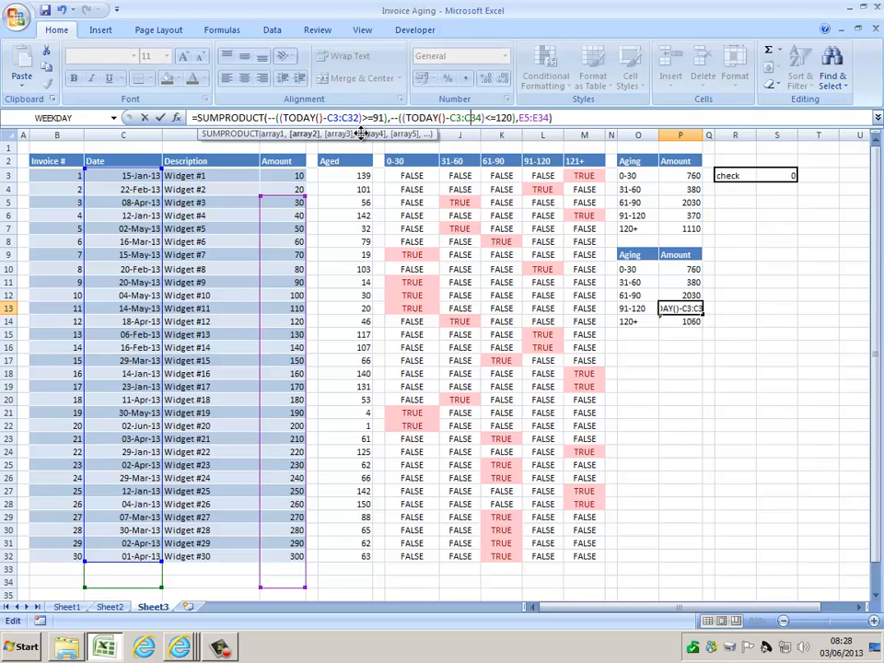
key("Delete")
type("2")
- Change the amount range in the P13 formula to E3:E32 and enter the formula
key("Right")
key("Right")
key("Right")
key("Right")
key("Right")
key("Right")
key("Right")
key("Right")
key("Right")
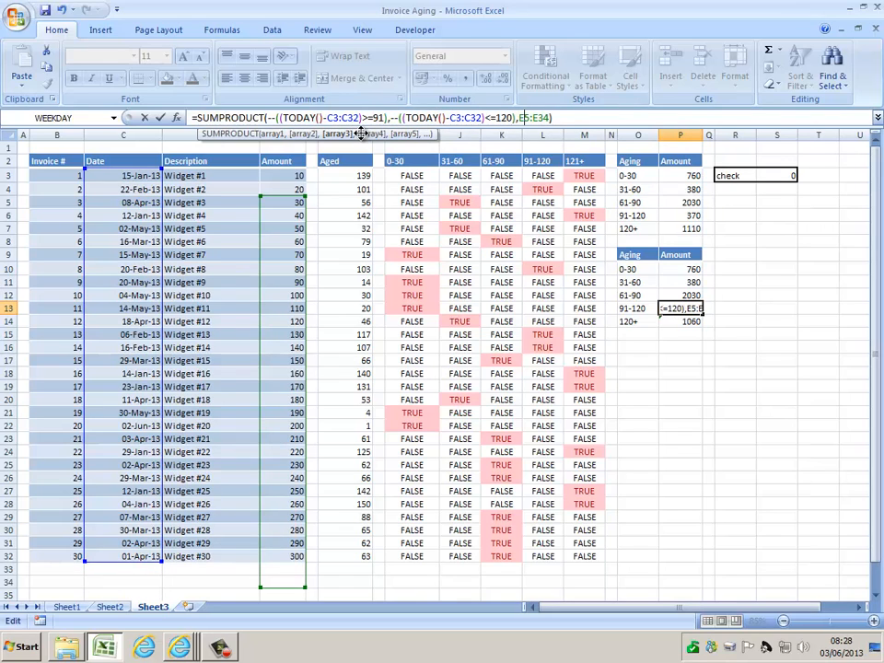
key("Delete")
type("2")
key("BackSpace")
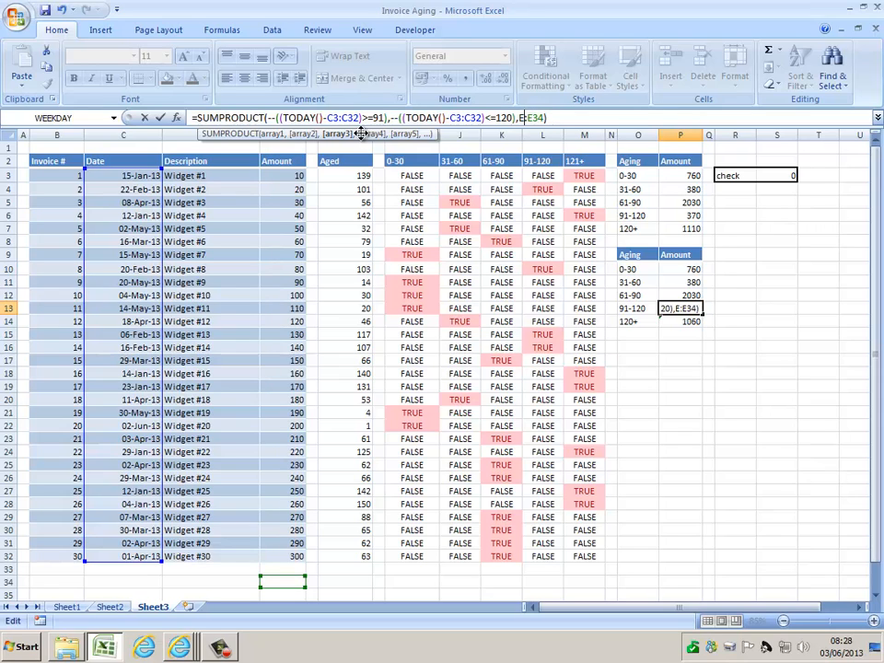
type("3")
key("Return")
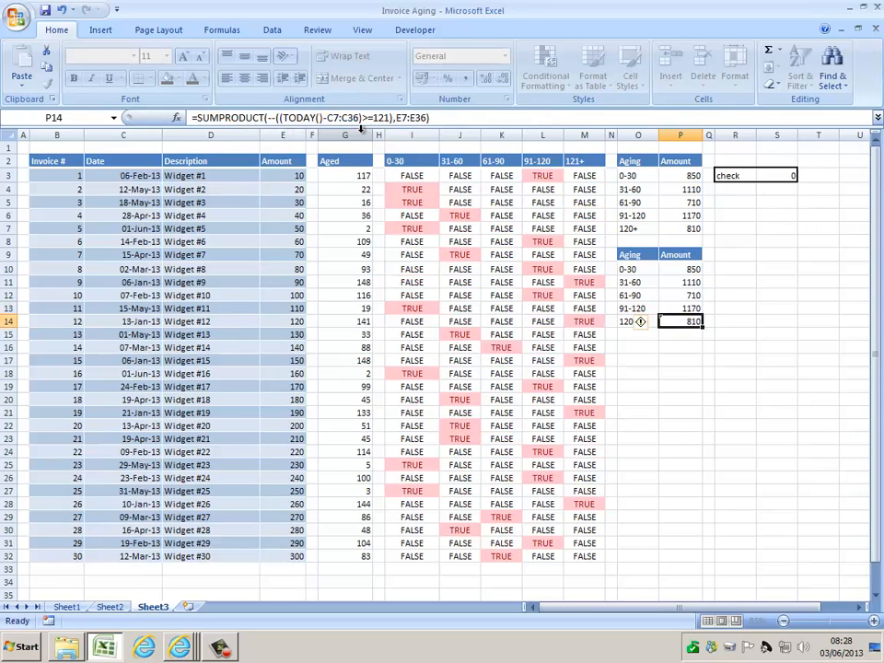
- Select the SUMPRODUCT amounts in P10:P14 of the second aging table to review their combined sum
left_click_drag(640, 321, 640, 269)
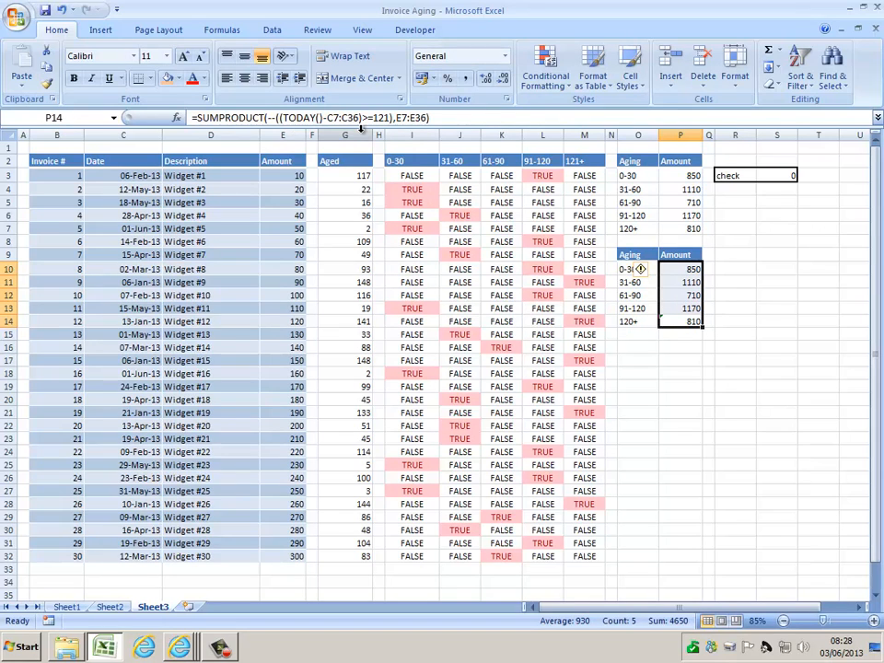
key("Left")
key("Up")
key("Up")
key("Up")
key("Up")
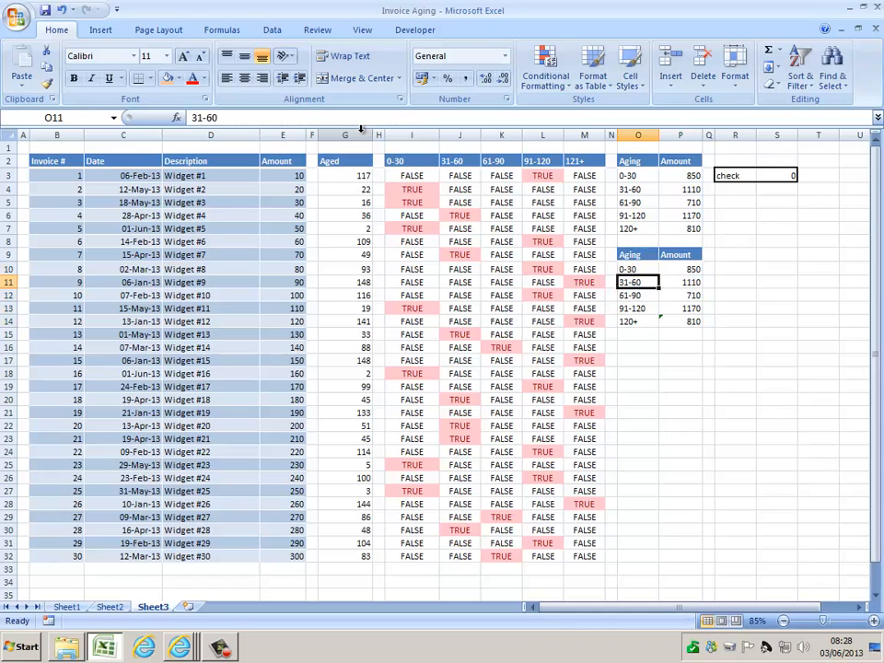
key("Right")
key("ctrl+shift+Down")
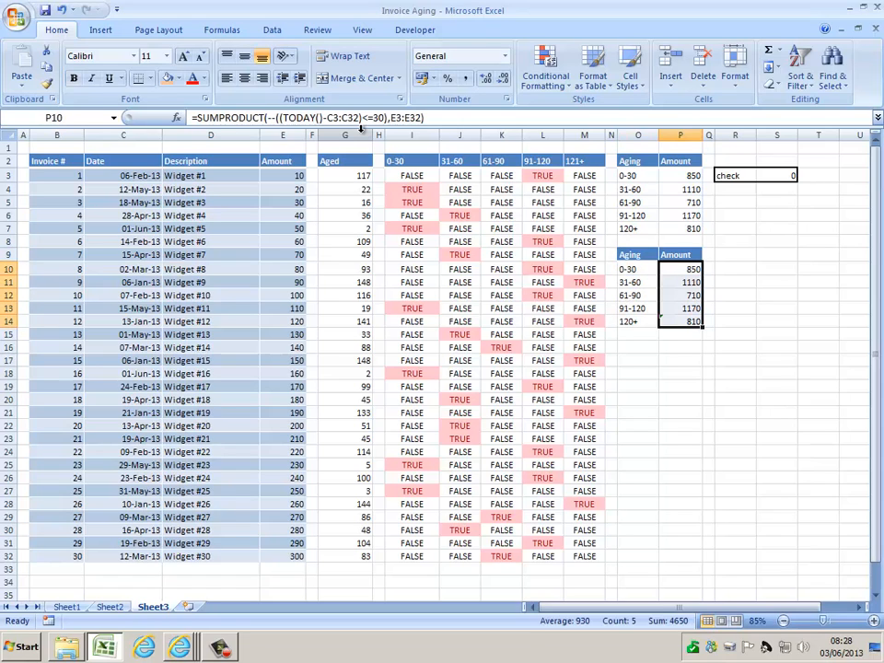